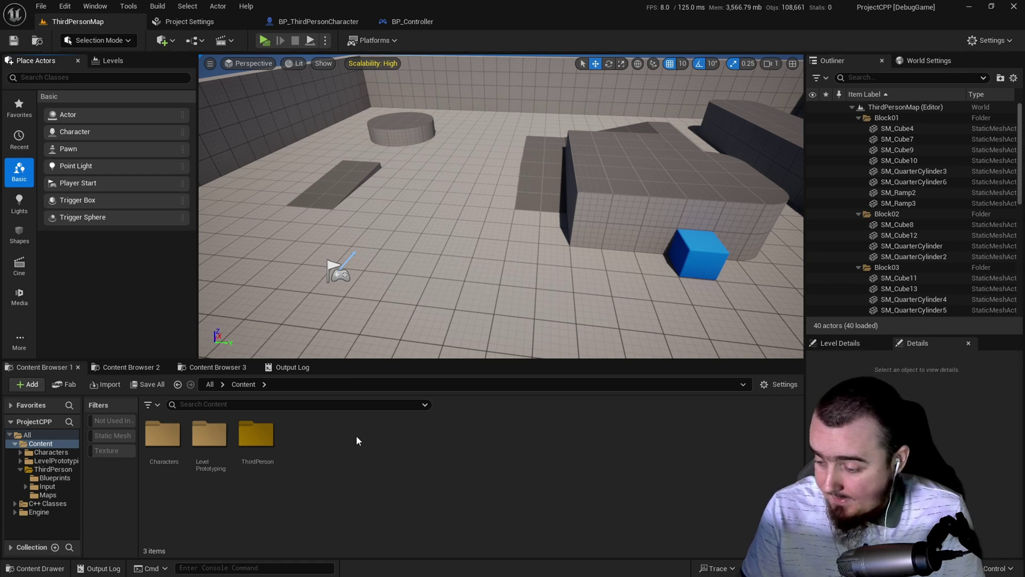
Create a new folder named Test_Actor in the Content folder.
right_click(357, 434)
click(422, 209)
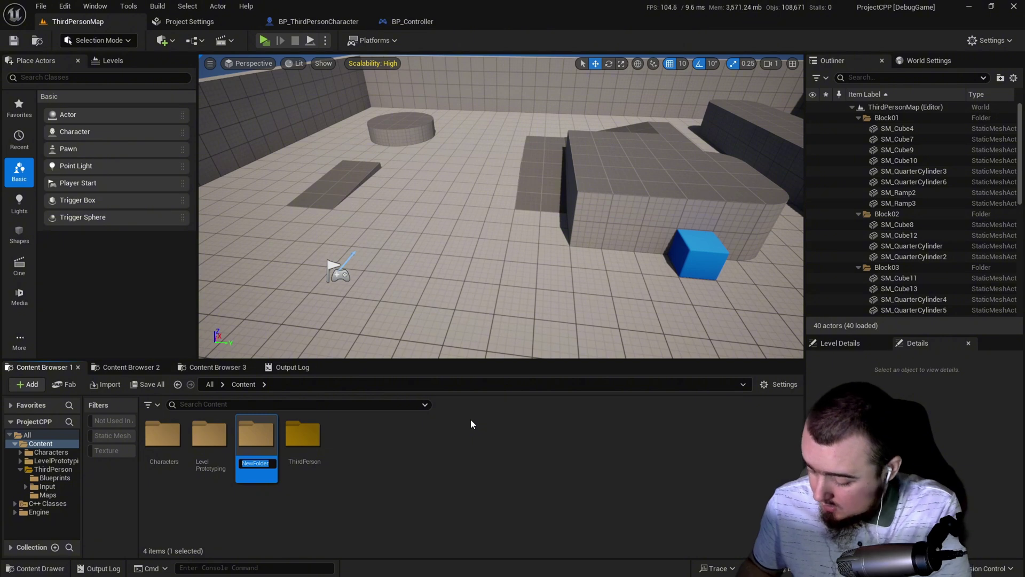
text(Test)
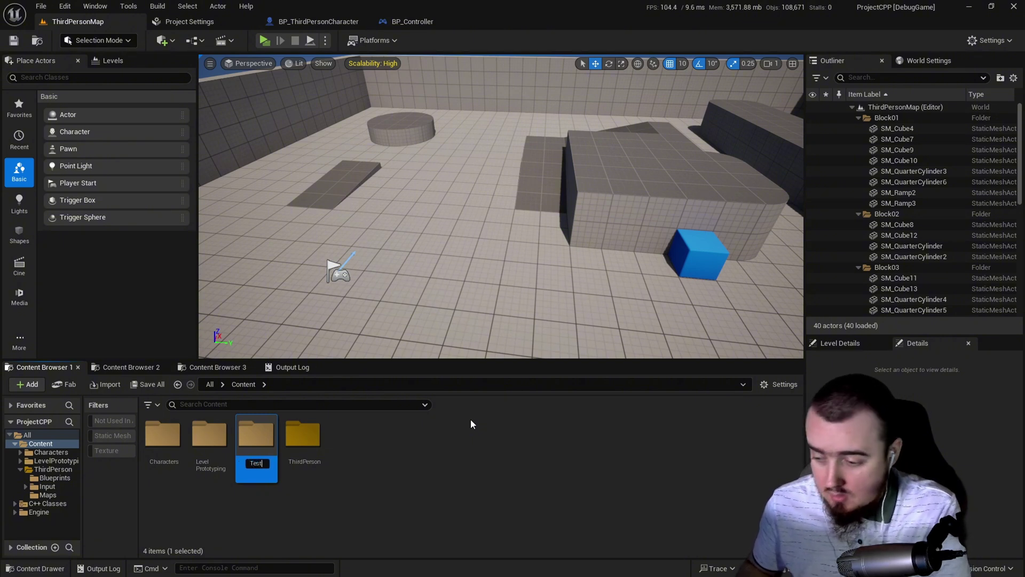
text(_)
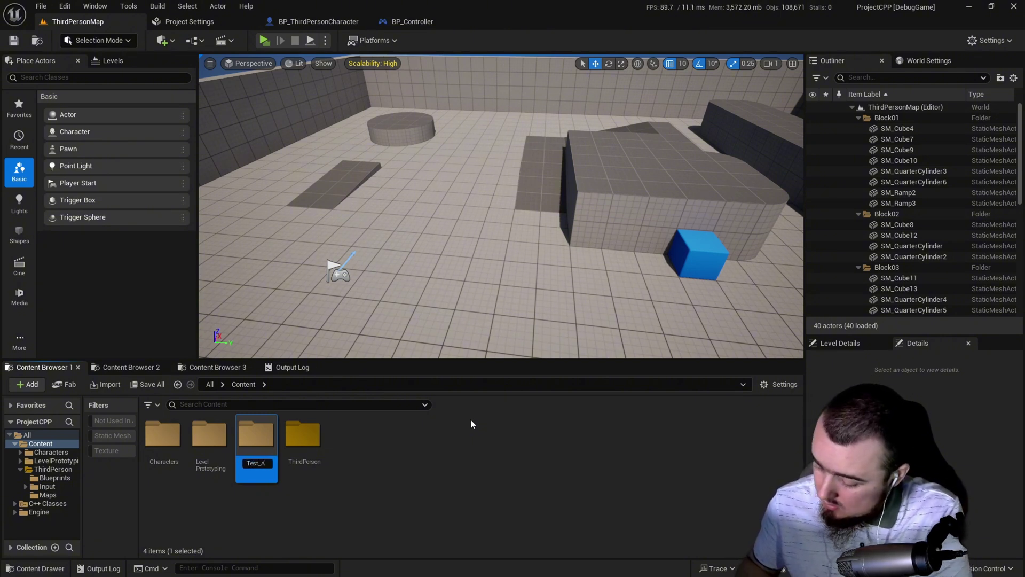
text(Actor)
key(Return)
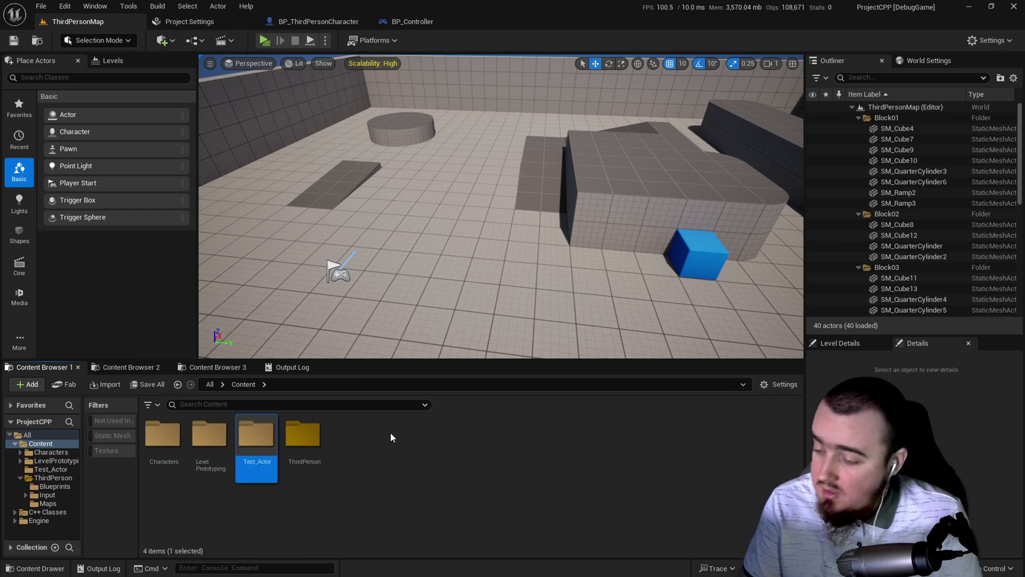
Give the Test_Actor folder a custom blue colour.
right_click(269, 446)
mouse_move(389, 290)
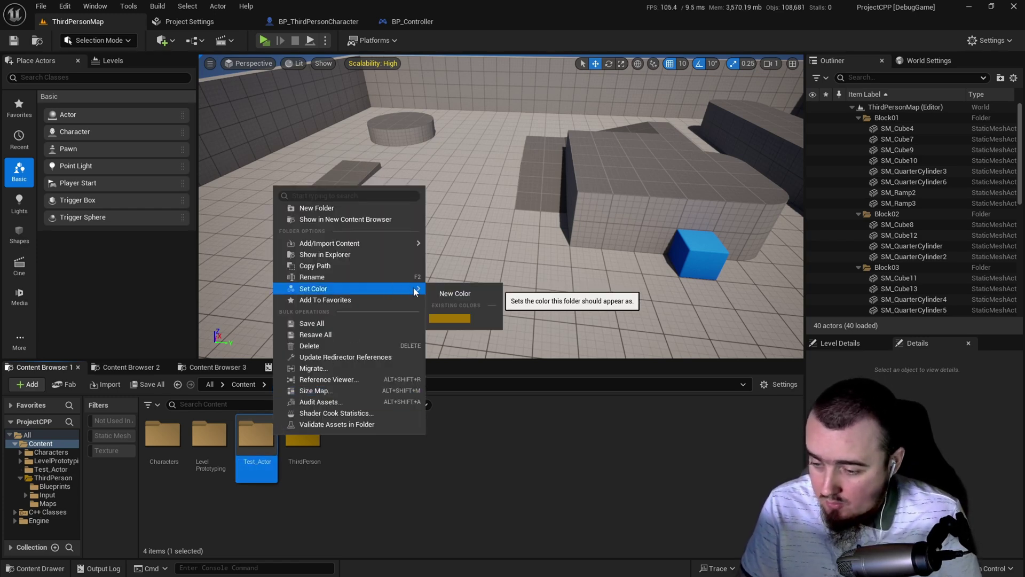
click(442, 293)
drag(509, 353, 464, 360)
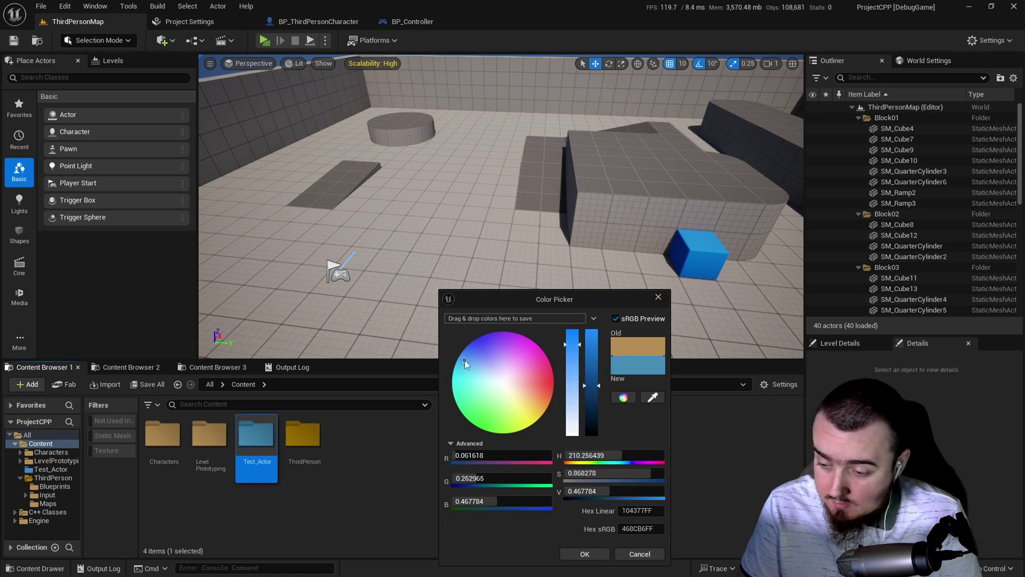
click(585, 550)
Open the Test_Actor folder to view its empty contents.
click(435, 454)
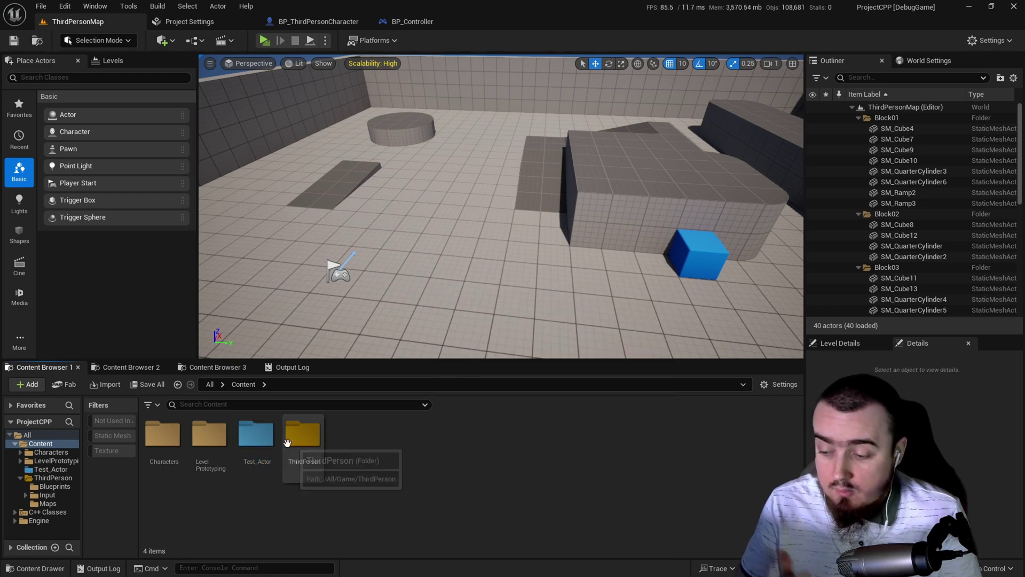
right_click(256, 435)
mouse_move(342, 293)
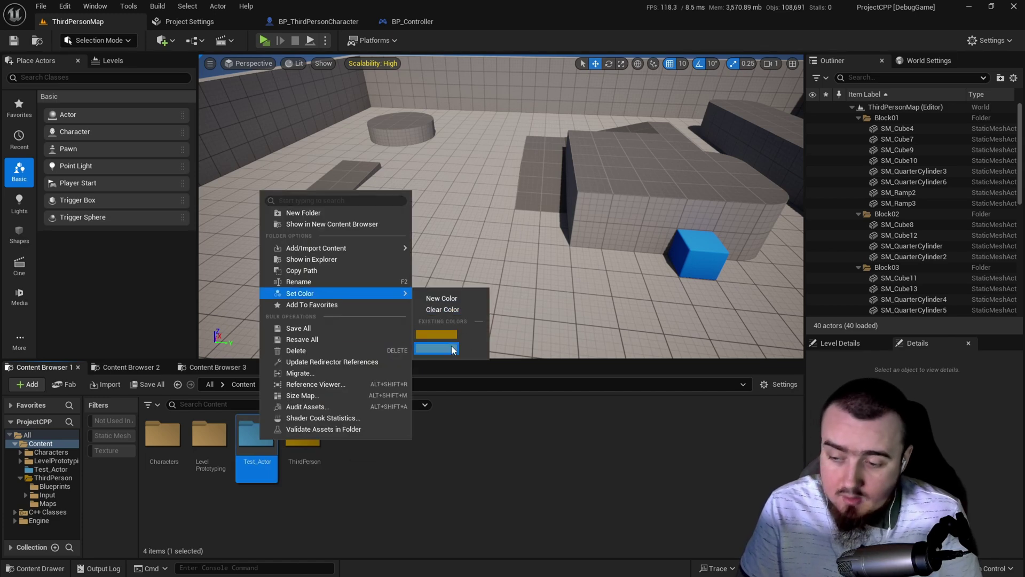
click(558, 443)
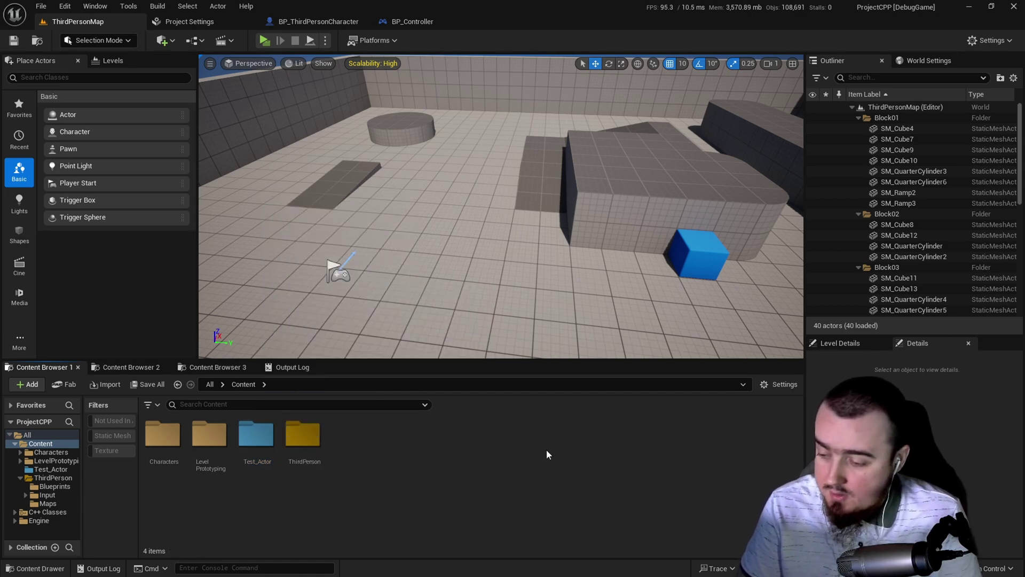
double_click(255, 447)
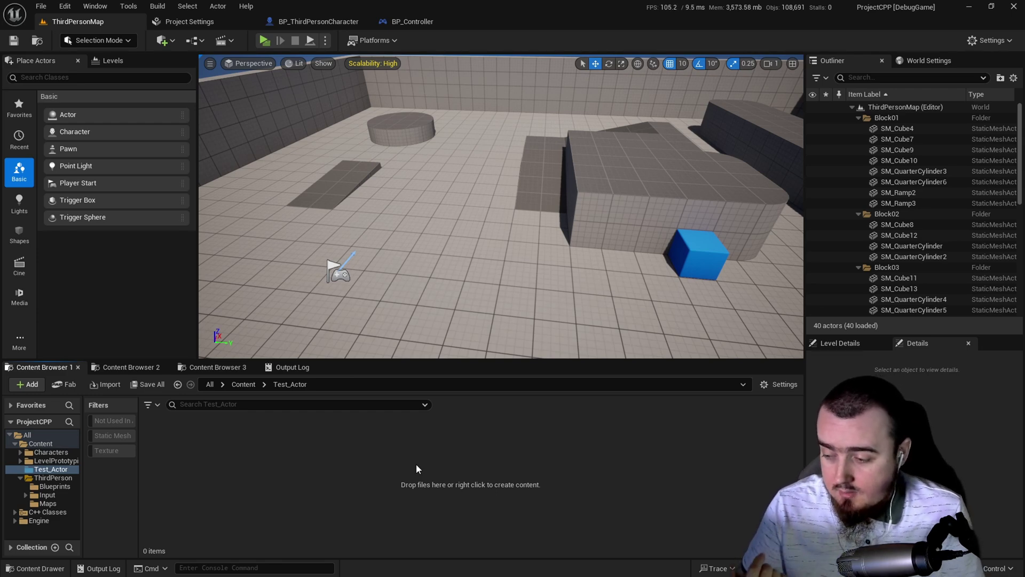
Start a new Blueprint class in Test_Actor, then cancel the parent class picker.
right_click(415, 463)
click(501, 127)
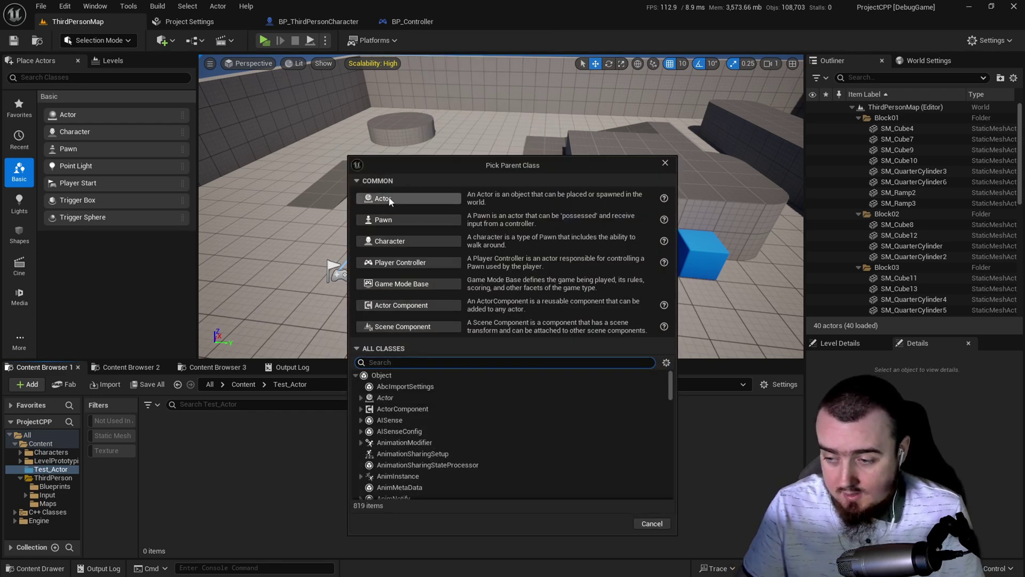
click(664, 163)
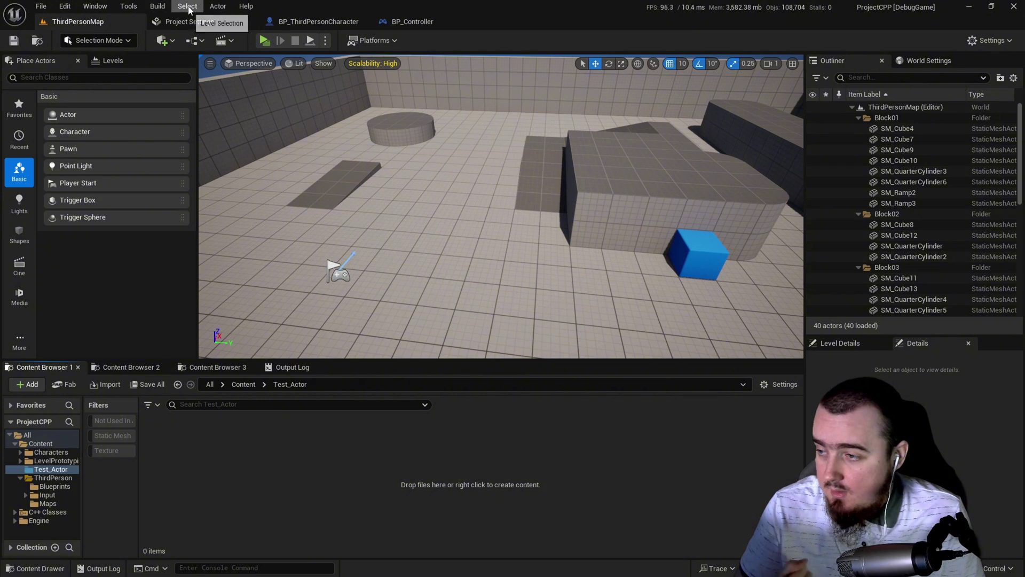
Begin a new public C++ class from the Tools menu with Actor as its parent.
click(128, 8)
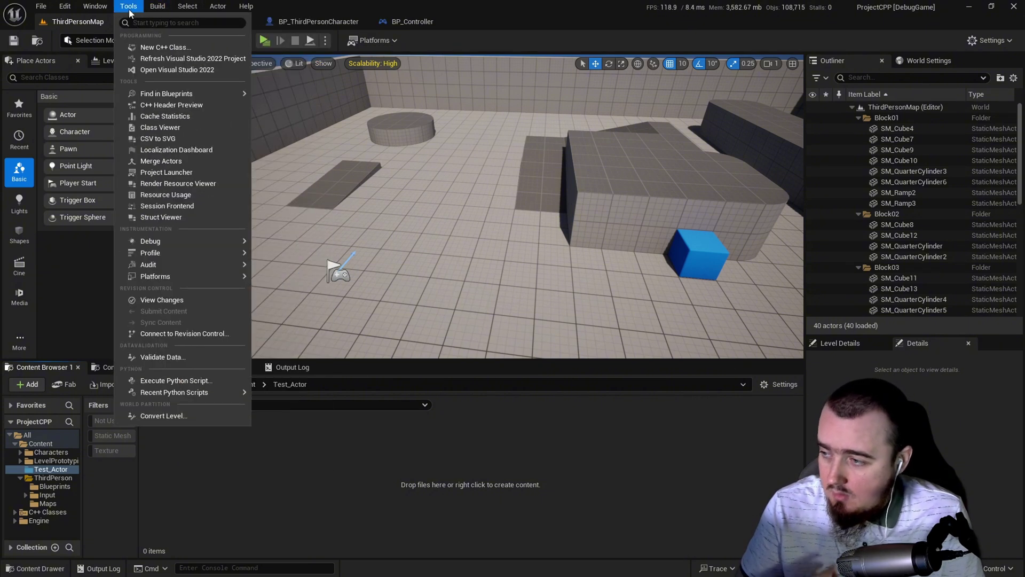
click(155, 47)
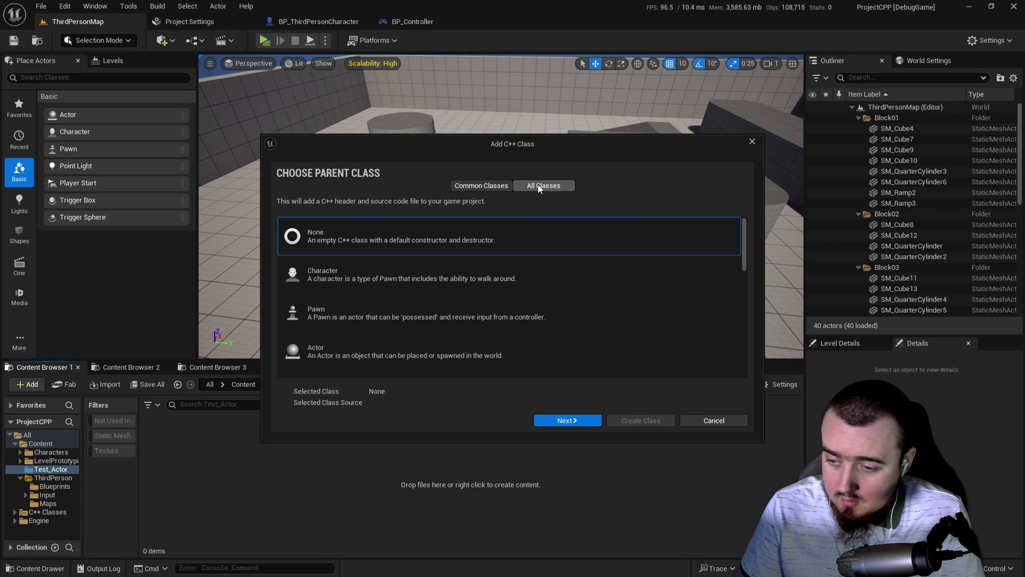
click(544, 185)
click(385, 260)
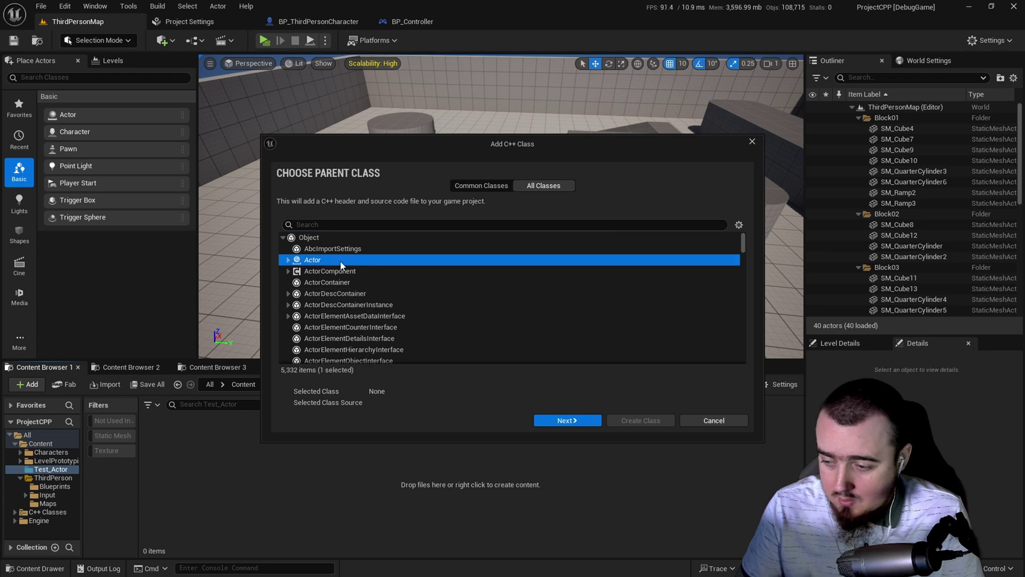
click(594, 422)
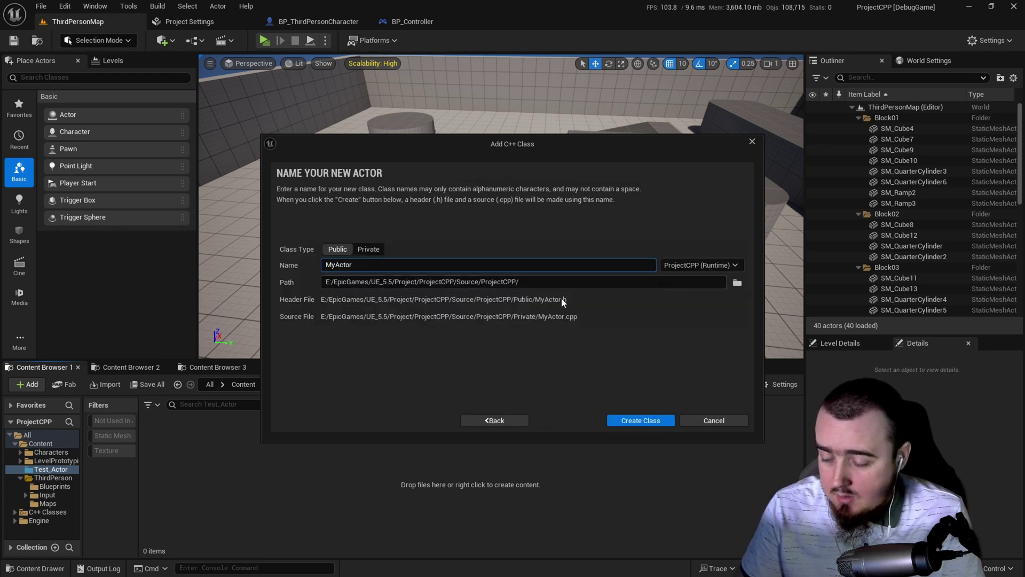
click(368, 249)
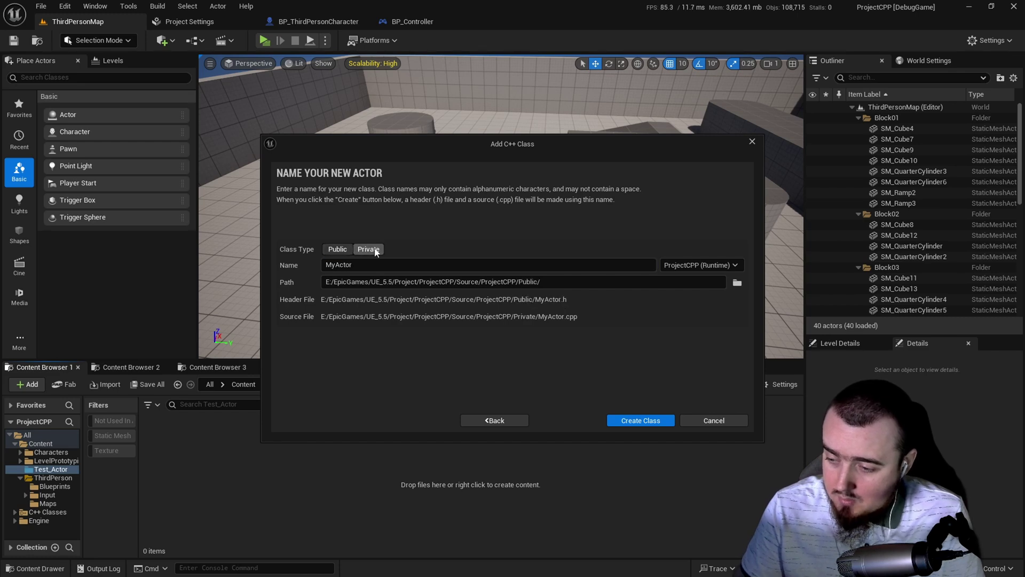
click(338, 250)
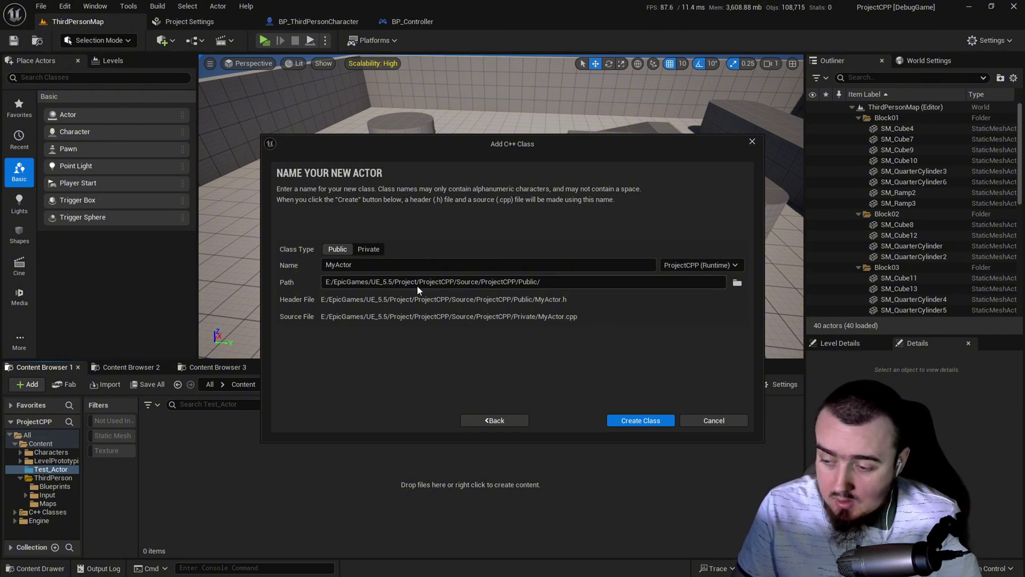
Name the class TestActor, add a TestActors subfolder to the path, and create it.
double_click(368, 266)
text(T)
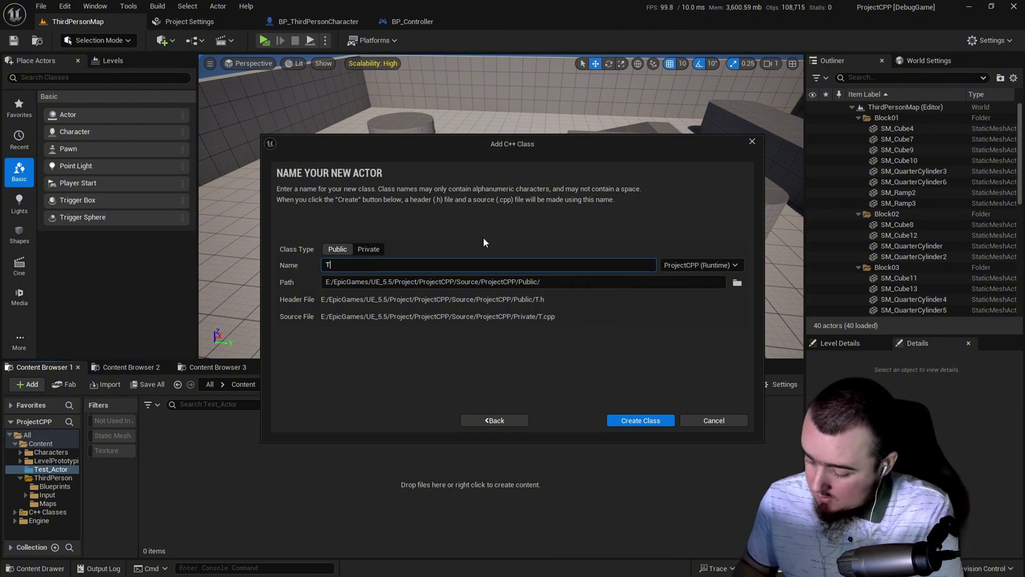
text(estActor)
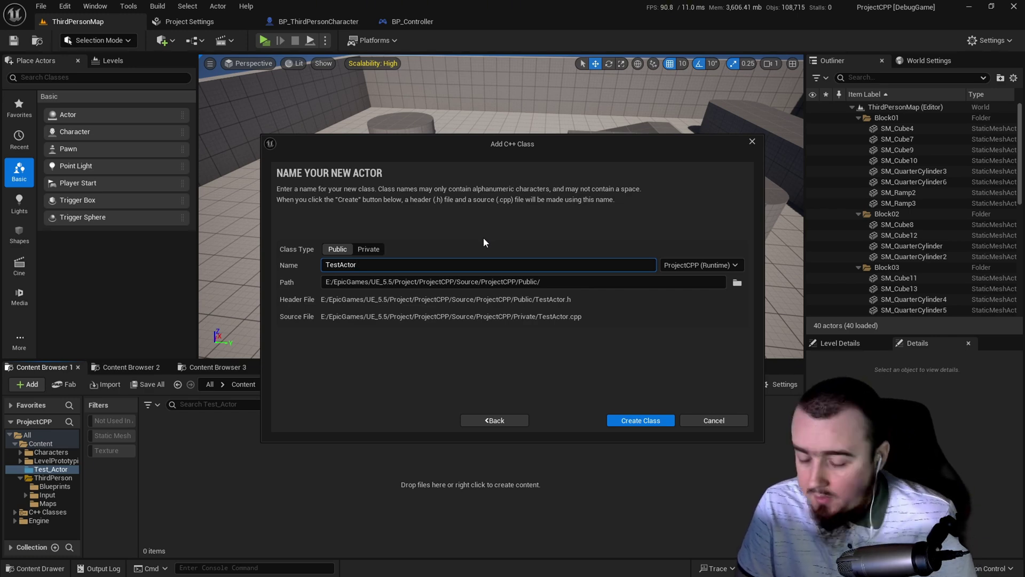
click(741, 284)
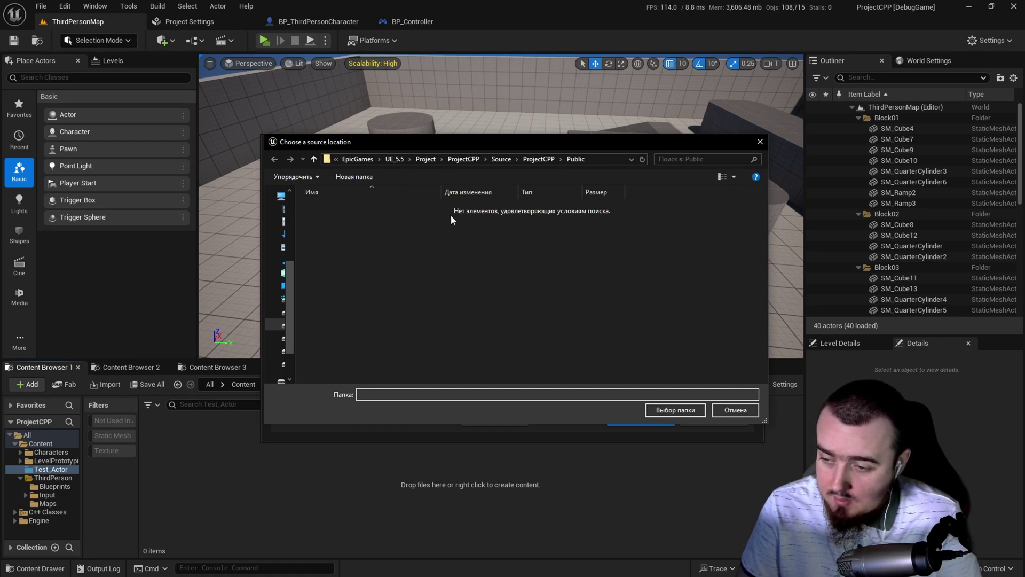
click(758, 142)
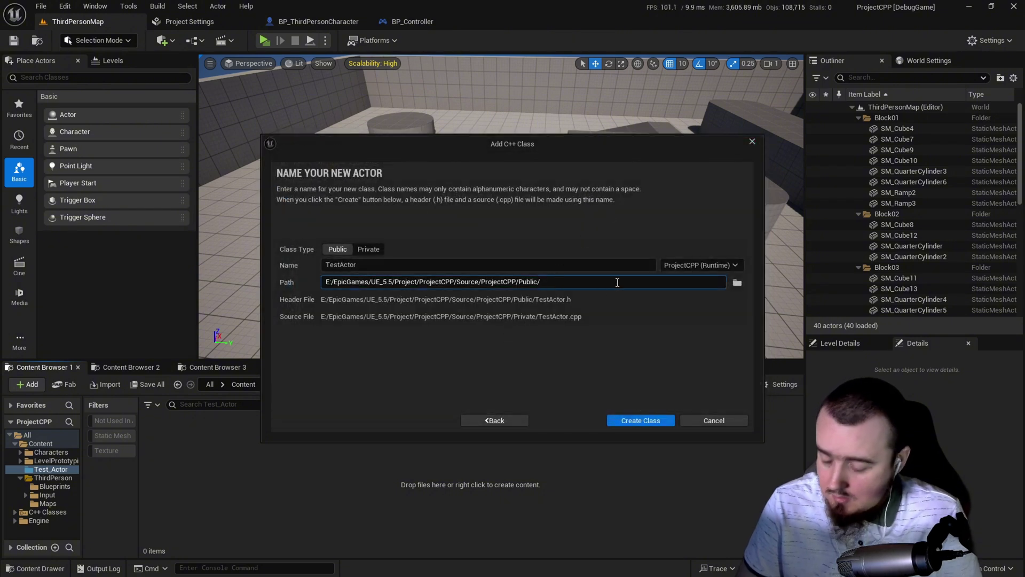
text(Tex)
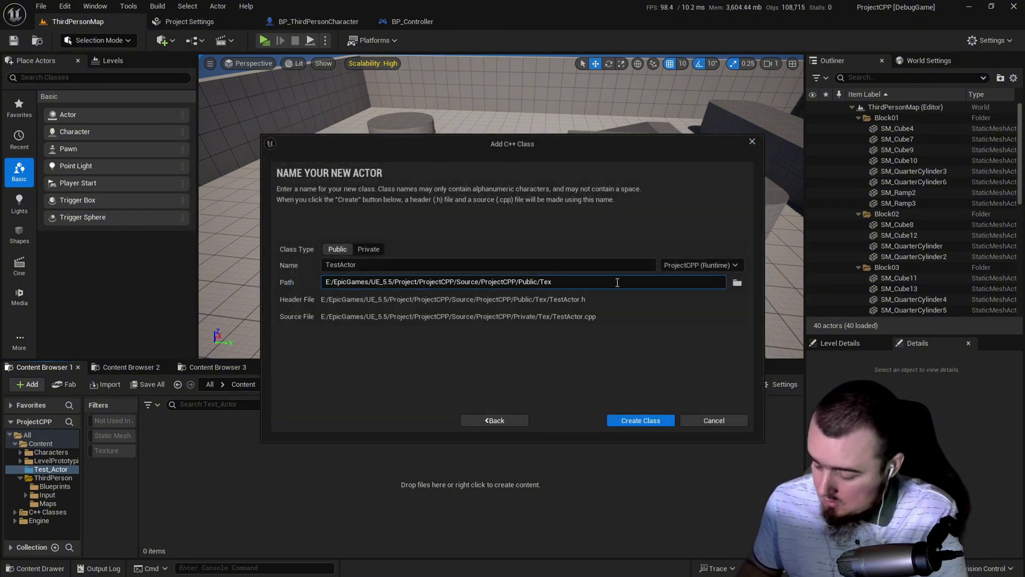
key(BackSpace)
text(st)
text(A)
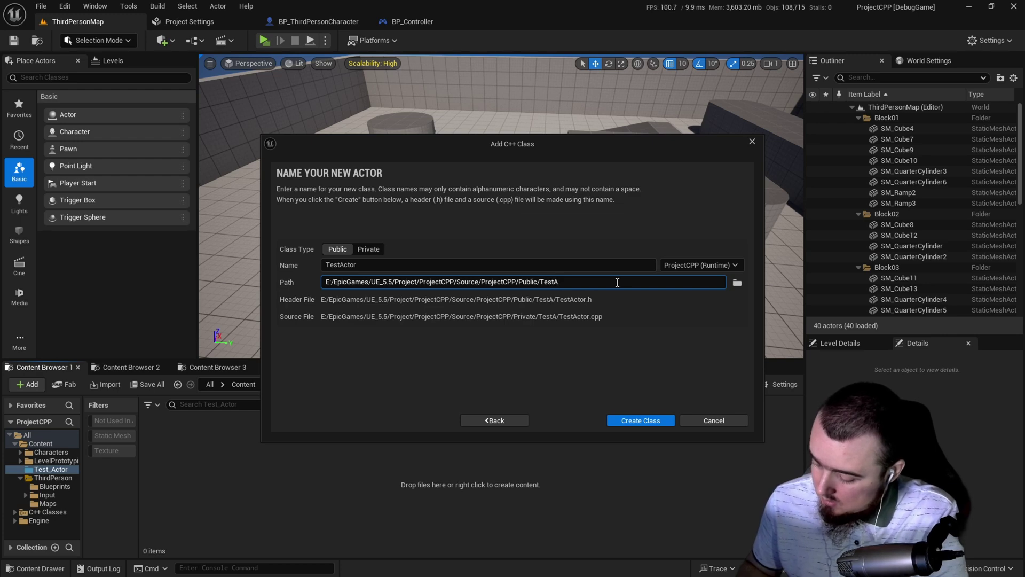
text(ctors)
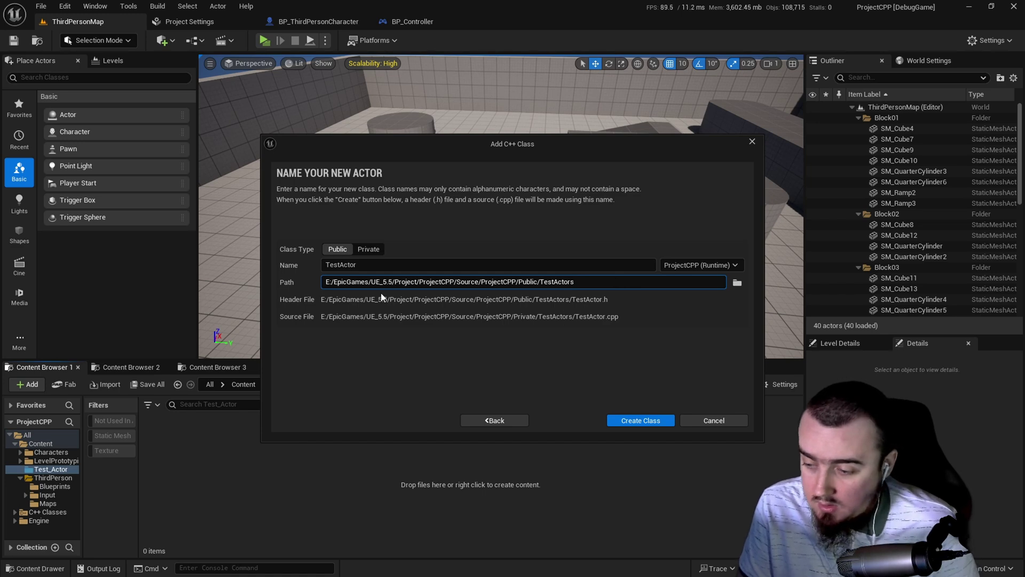
key(shift+Tab)
key(Tab)
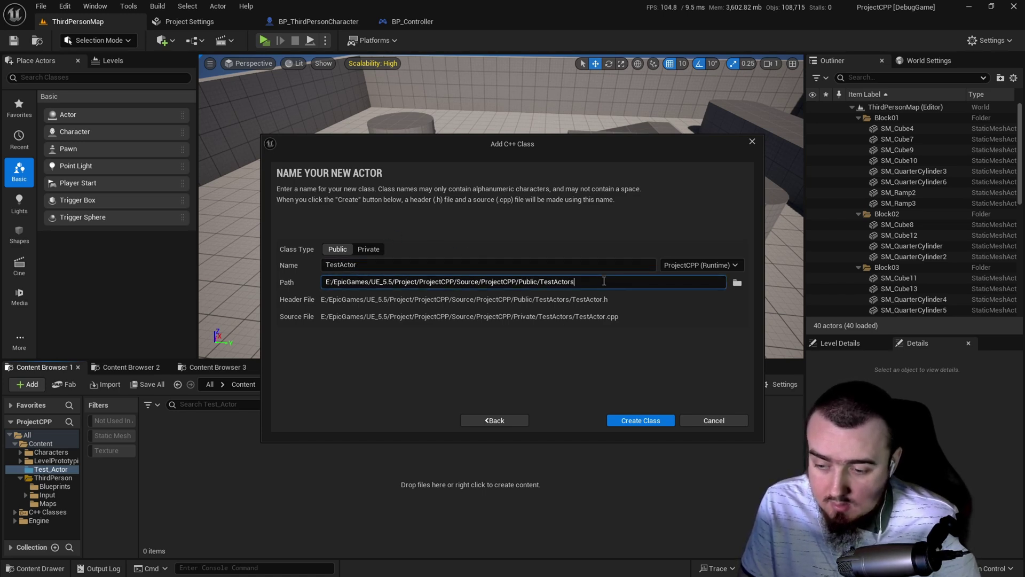
key(Return)
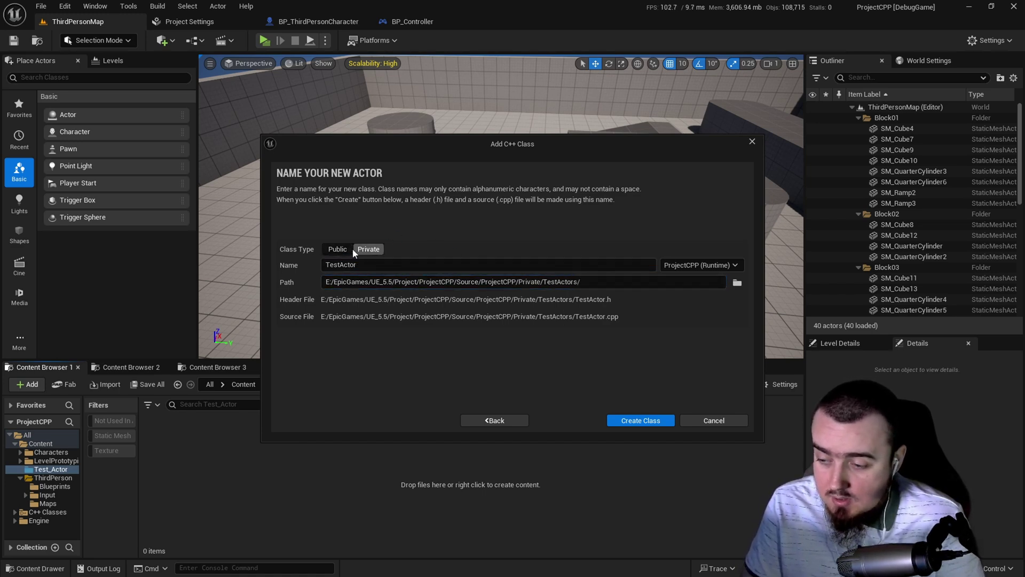
click(645, 420)
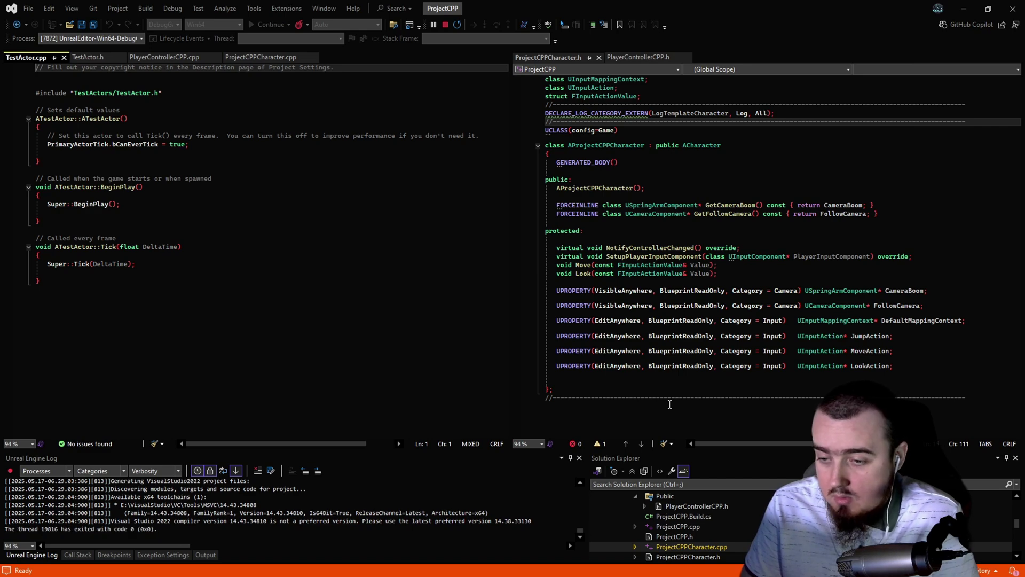
Recompile the TestActor code with Live Coding (Ctrl+Alt+F11), then return to the Unreal Editor.
key(ctrl+alt+F11)
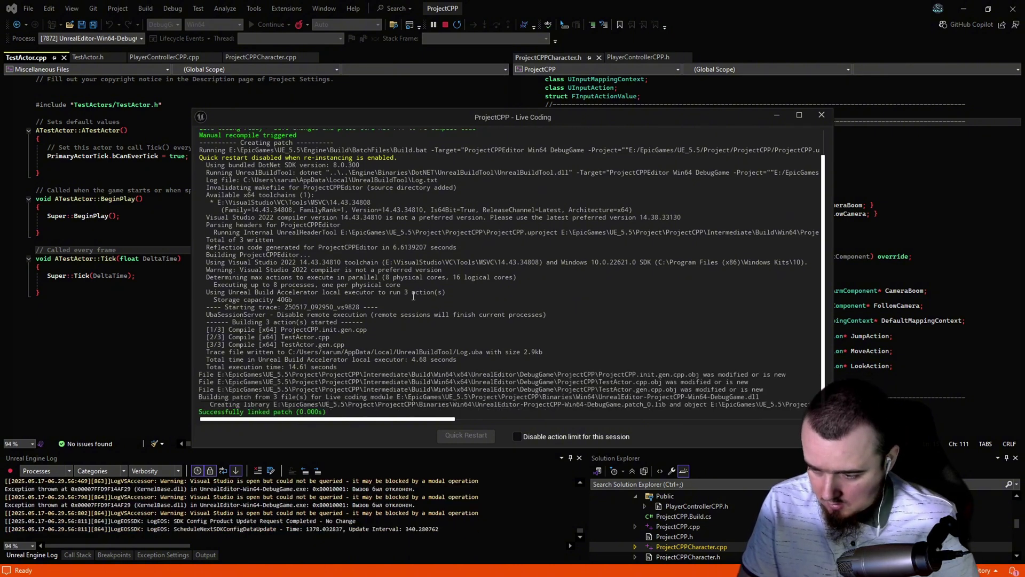
key(alt+Tab)
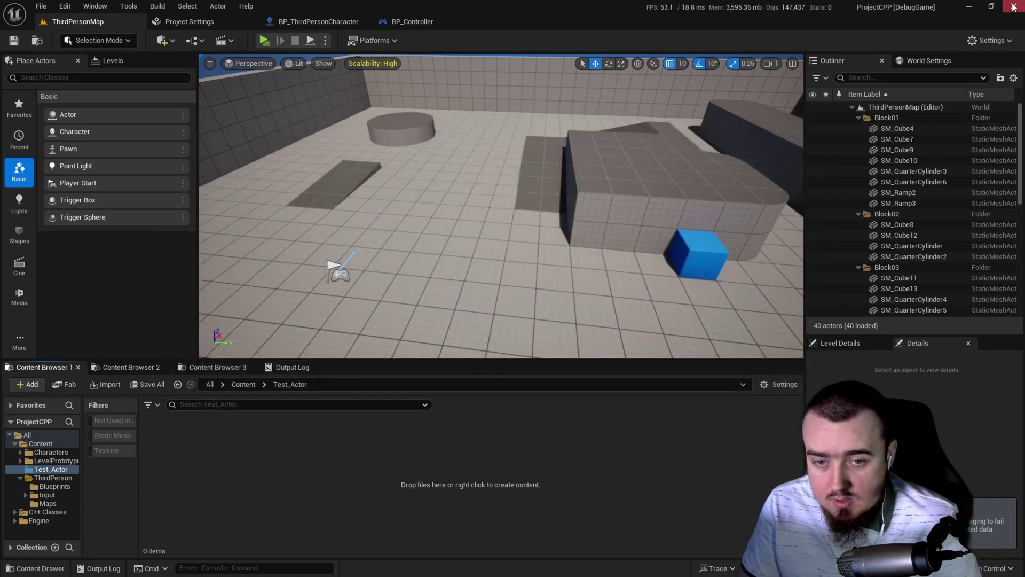
Close the Unreal Editor, reload all changed project files, and dock TestActor.h beside TestActor.cpp.
click(1014, 5)
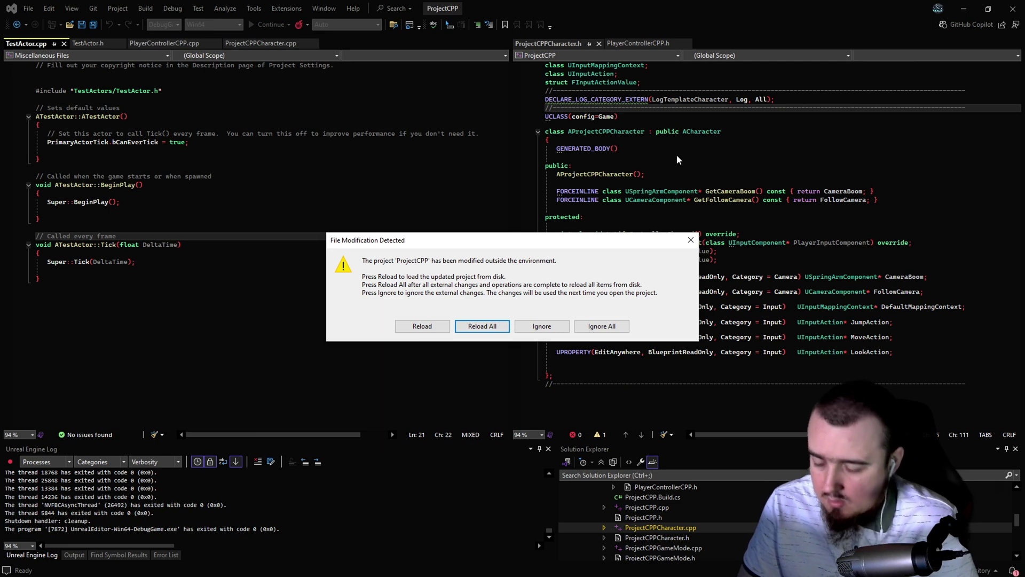
click(477, 326)
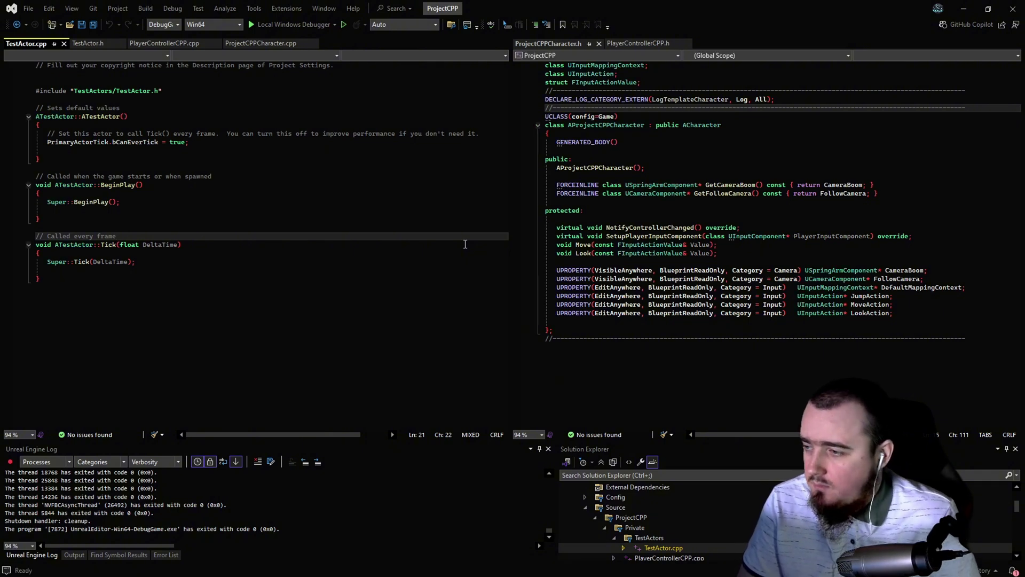
click(109, 46)
drag(113, 51, 670, 172)
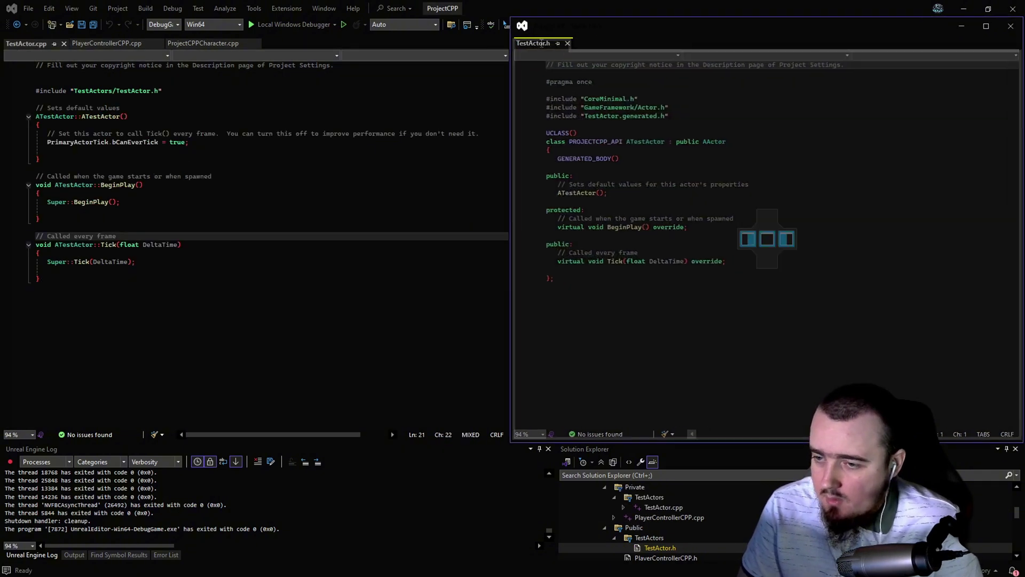
Delete the copyright, constructor and BeginPlay template comments from TestActor.h.
click(670, 174)
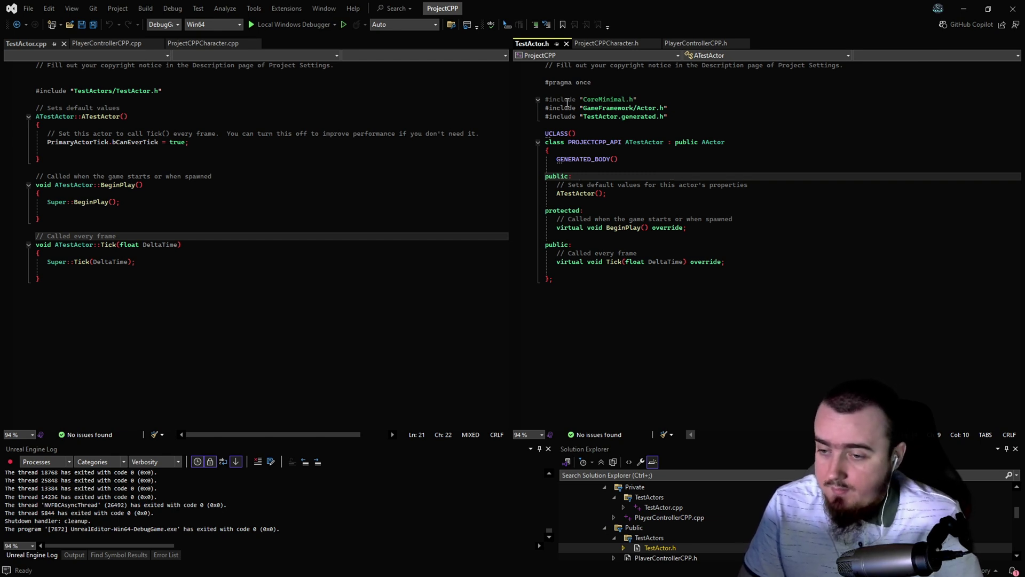
key(ctrl+Home)
key(shift+Down)
key(shift+Down)
key(Delete)
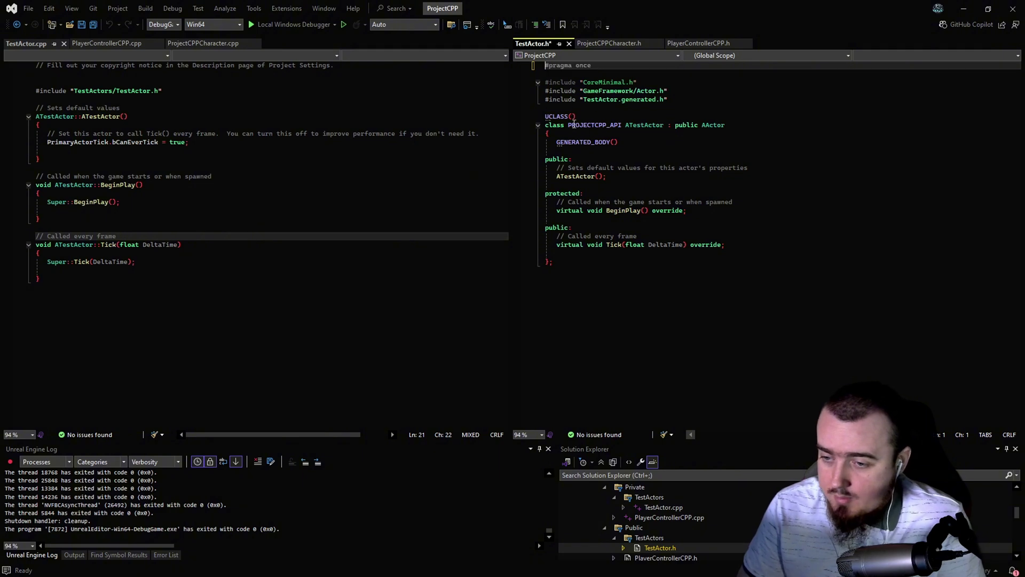
drag(749, 168, 545, 169)
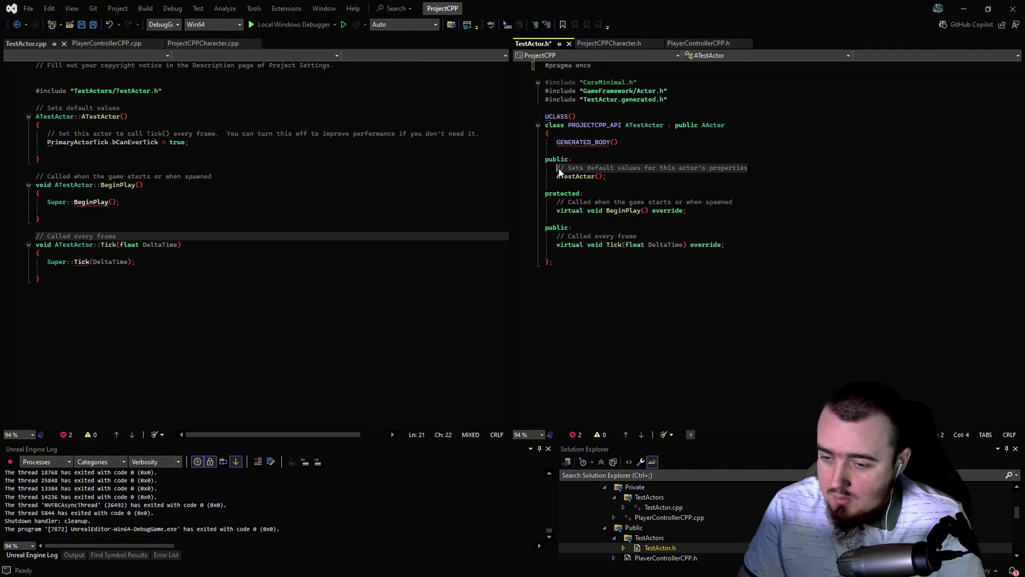
key(BackSpace)
key(BackSpace)
drag(736, 195, 545, 193)
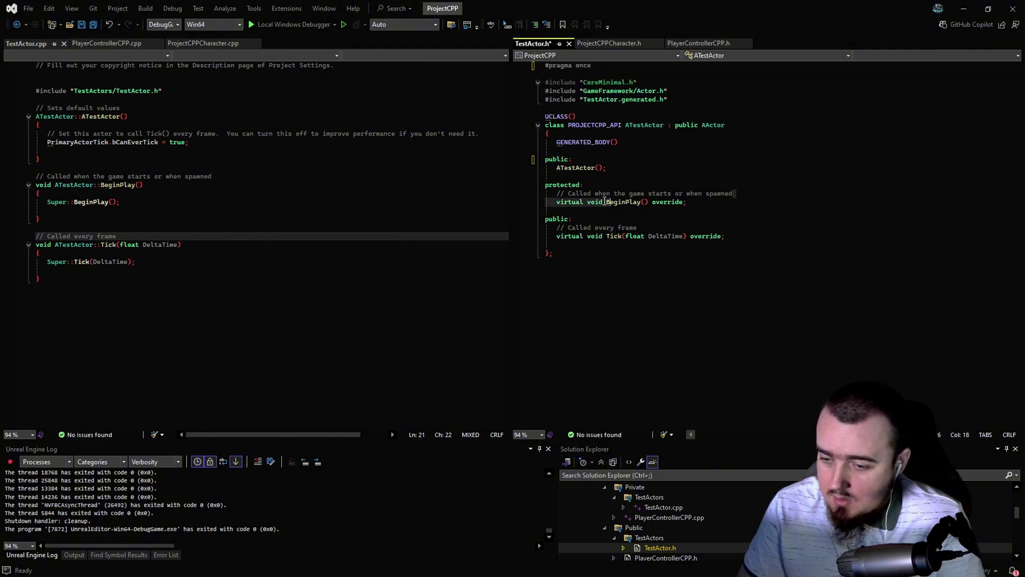
key(BackSpace)
Remove the second public: label and move the Tick declaration under the constructor.
click(578, 218)
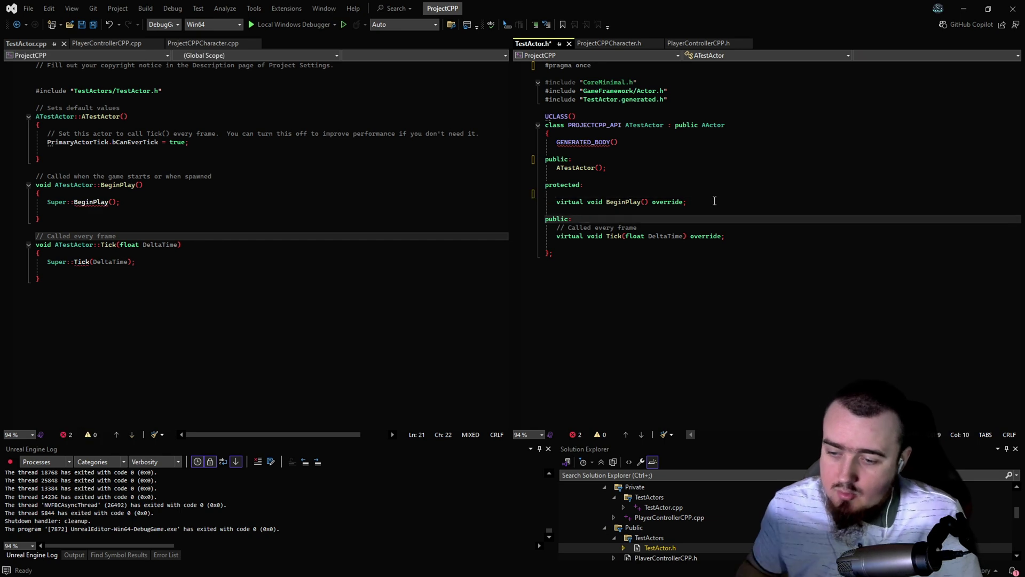
key(alt+Up)
key(alt+Up)
key(alt+Up)
key(alt+Up)
key(alt+Down)
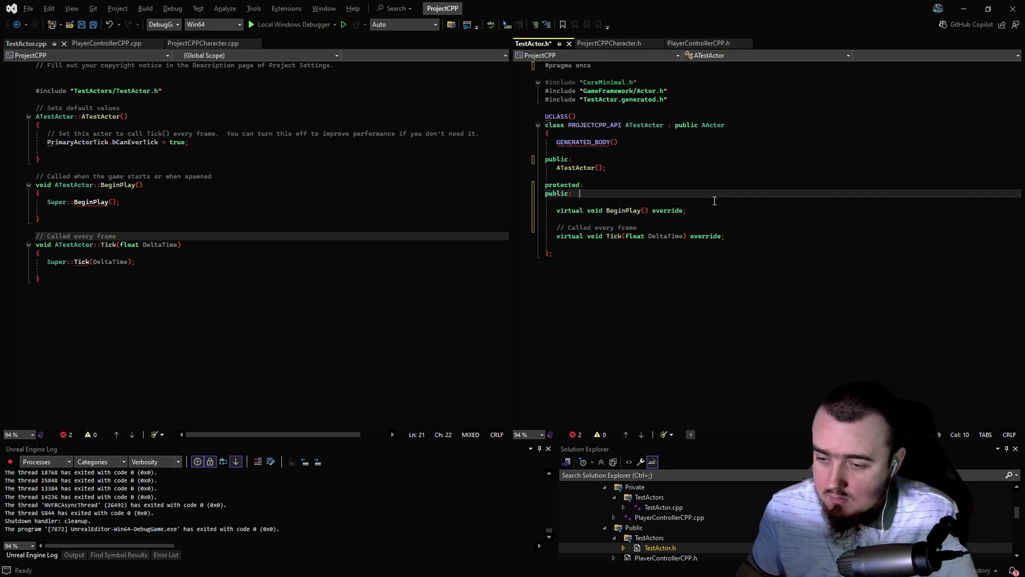
key(alt+Down)
key(alt+Down)
key(alt+Down)
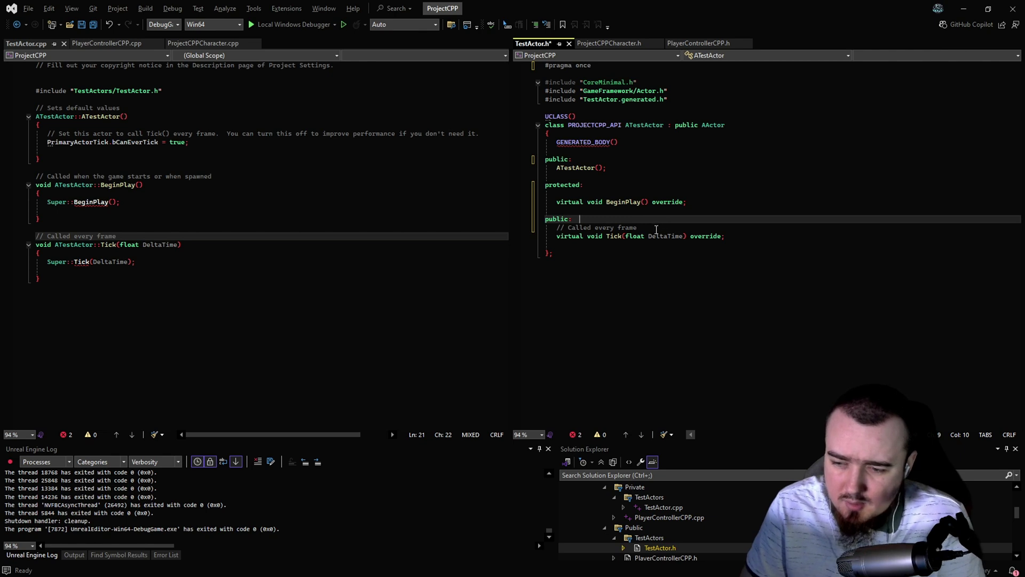
drag(637, 228, 537, 224)
key(Delete)
click(756, 227)
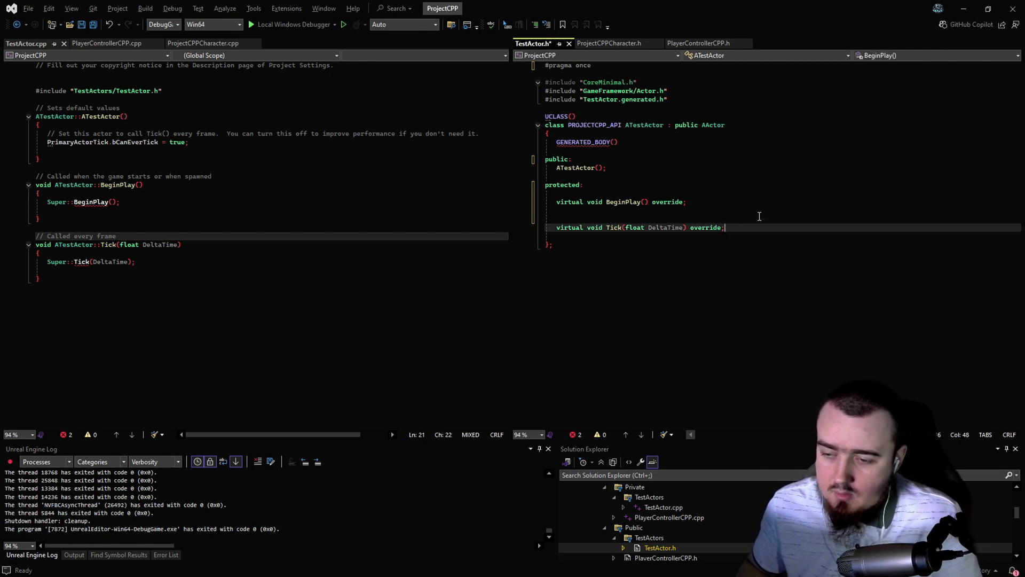
key(alt+Up)
key(alt+Up)
key(alt+Up)
key(alt+Up)
key(alt+Up)
key(alt+Up)
key(alt+Down)
key(alt+Down)
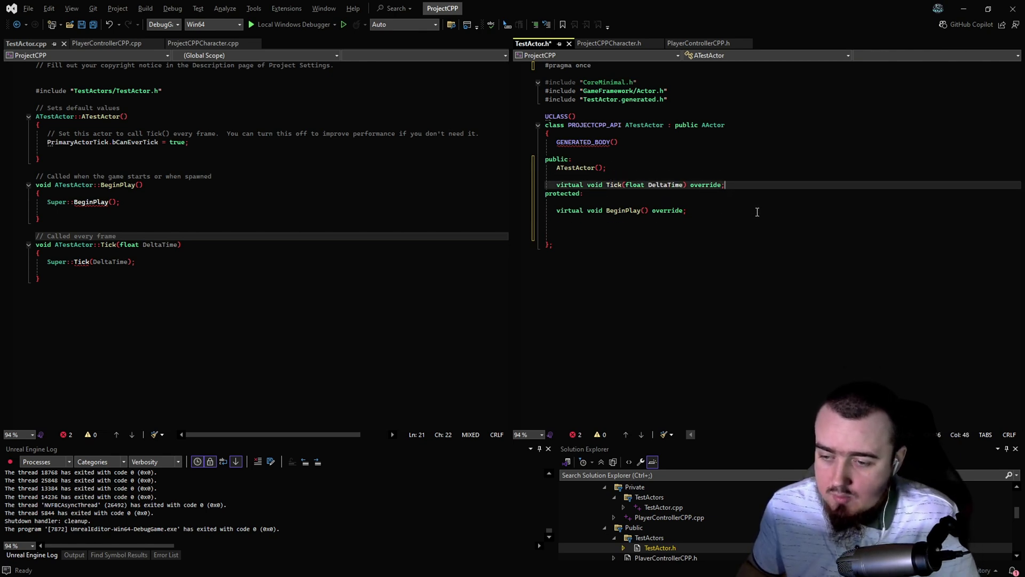
key(alt+Up)
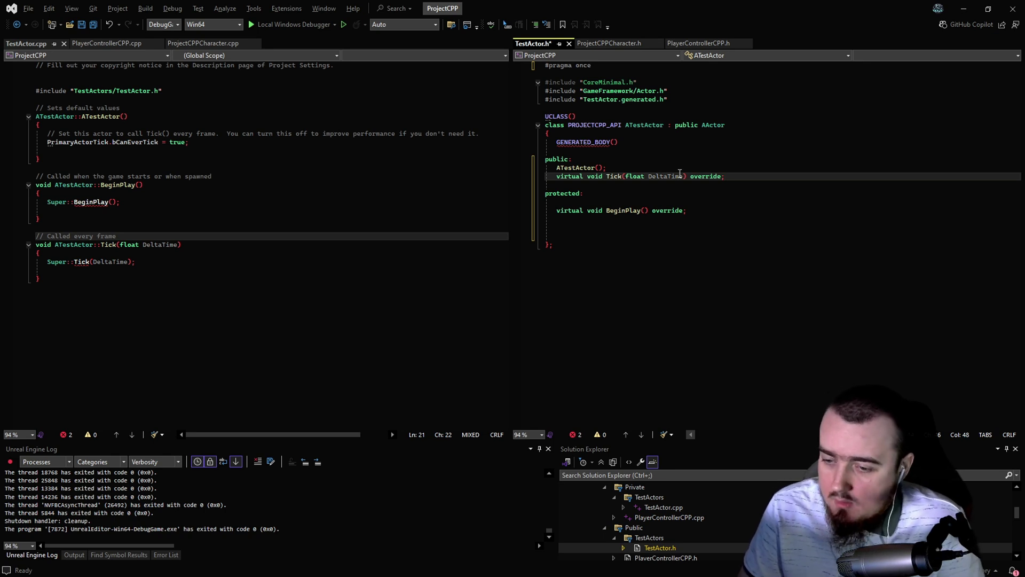
key(Up)
key(Up)
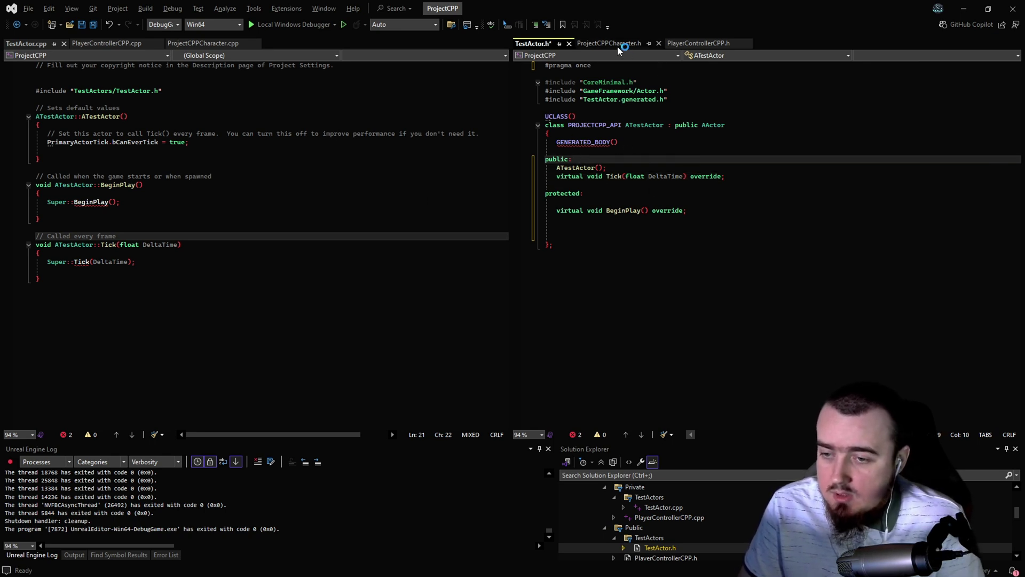
Add a //---------------- separator line after the includes and paste it below the class.
click(711, 107)
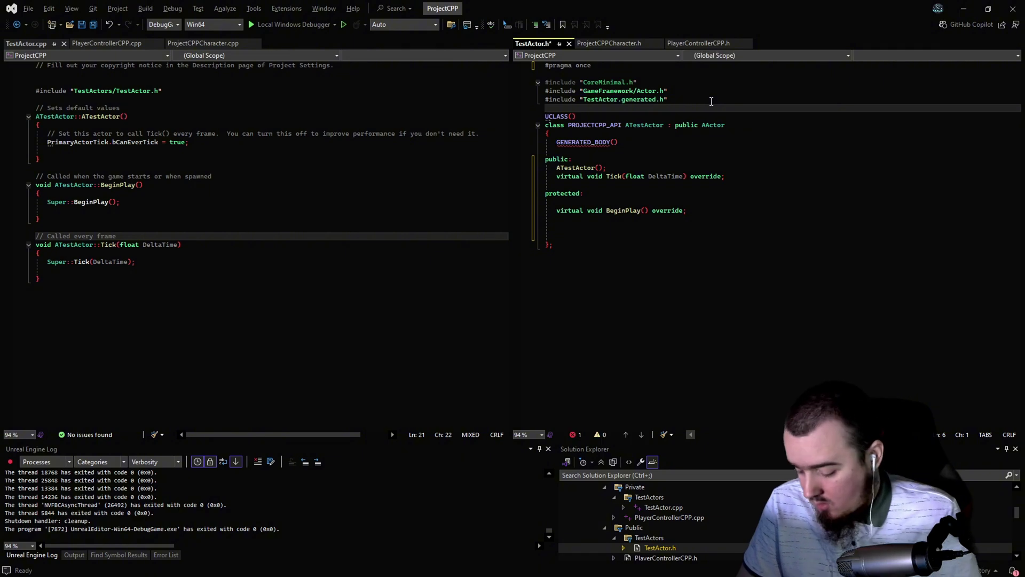
text(//)
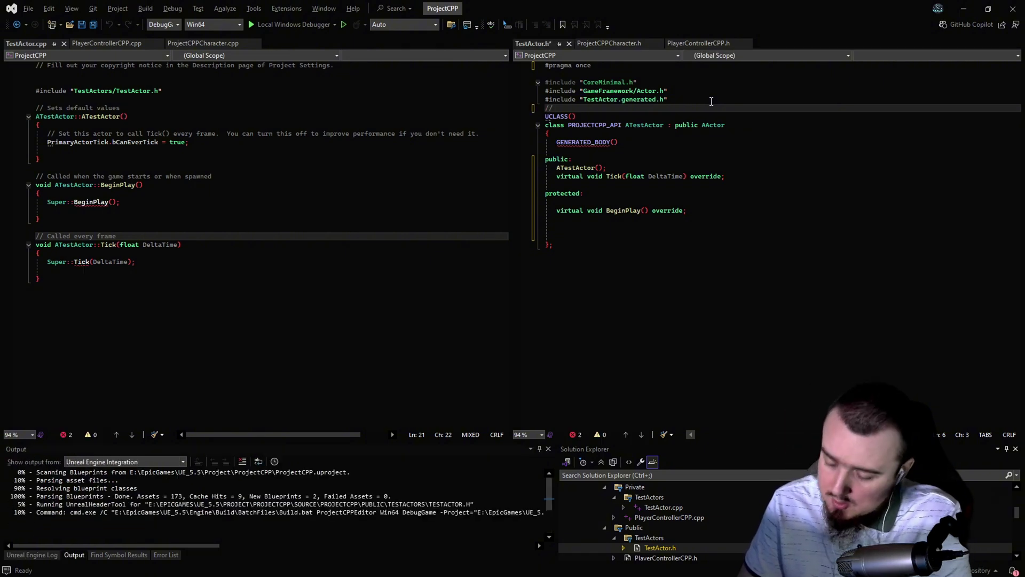
click(727, 110)
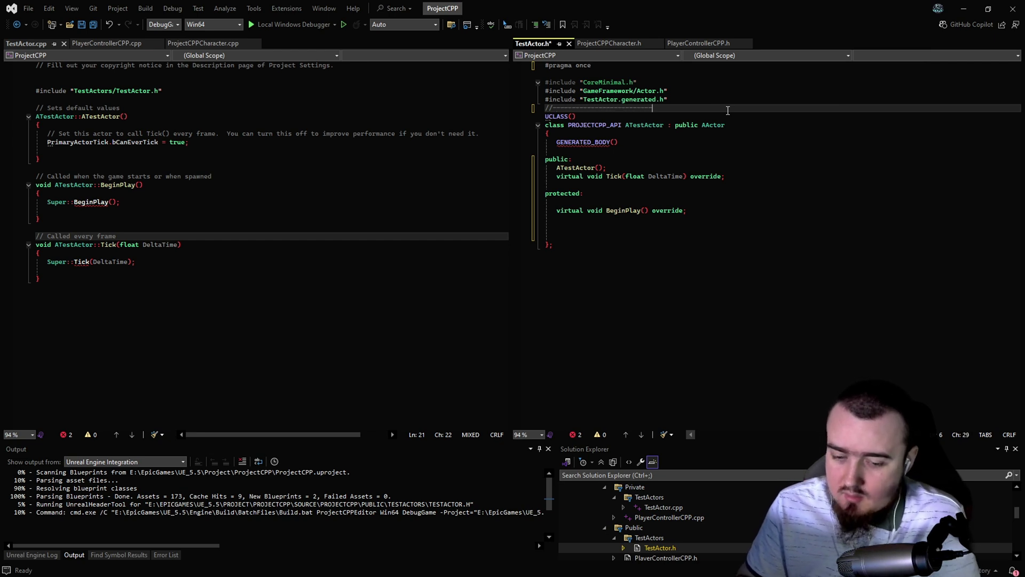
text(--------------------------------------------------------)
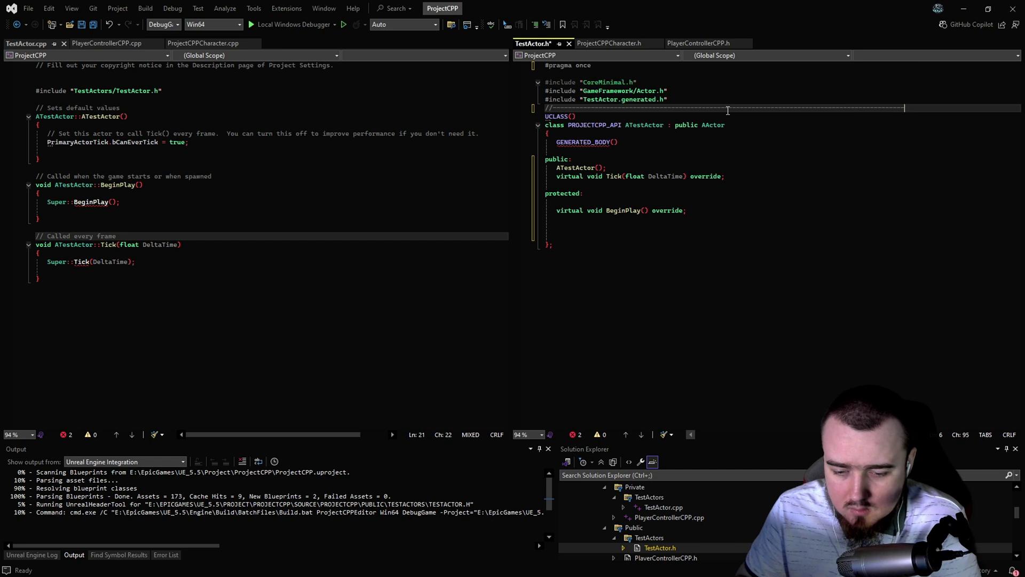
text(--------------------)
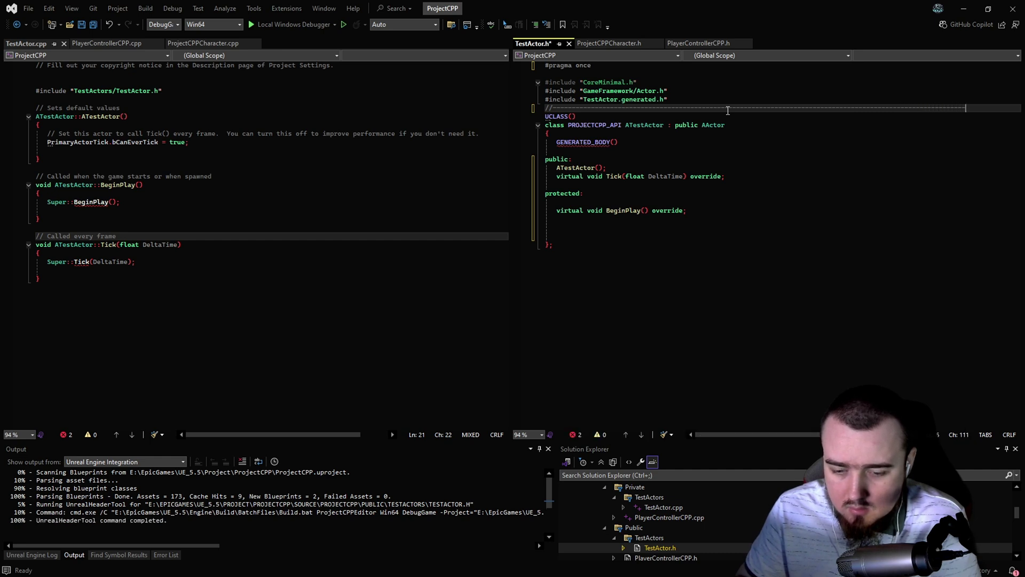
click(624, 45)
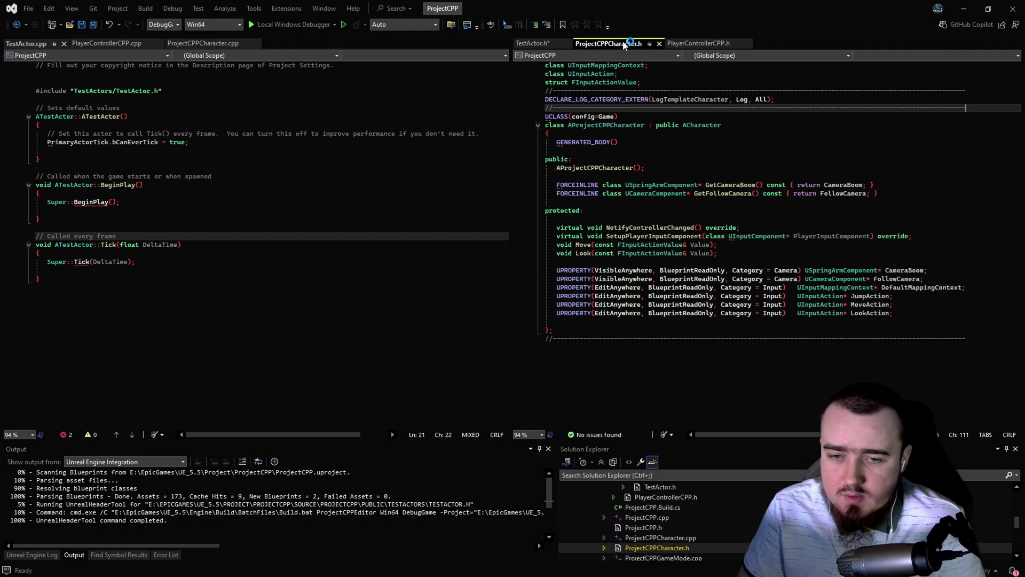
click(534, 43)
key(Home)
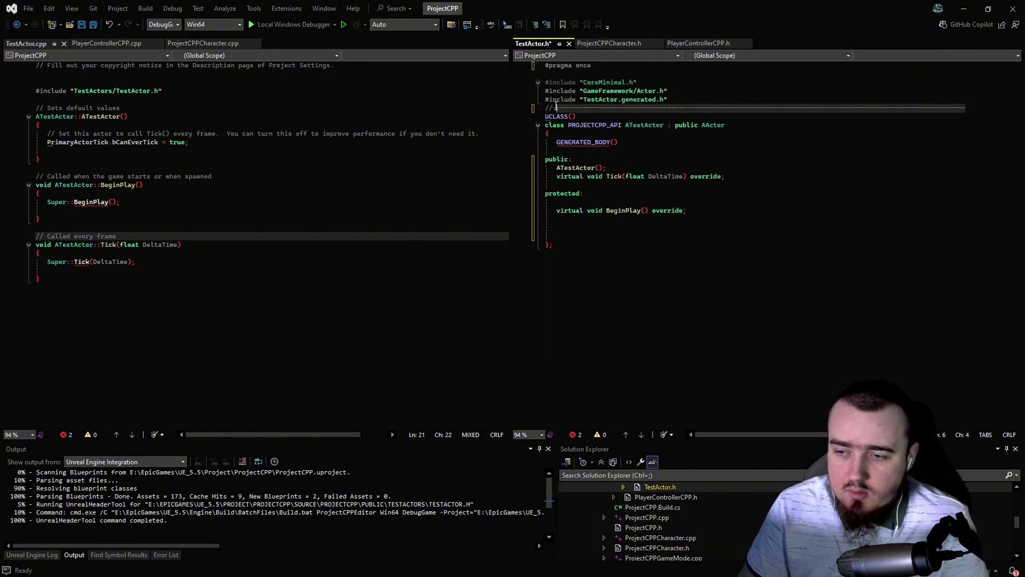
click(555, 255)
key(ctrl+v)
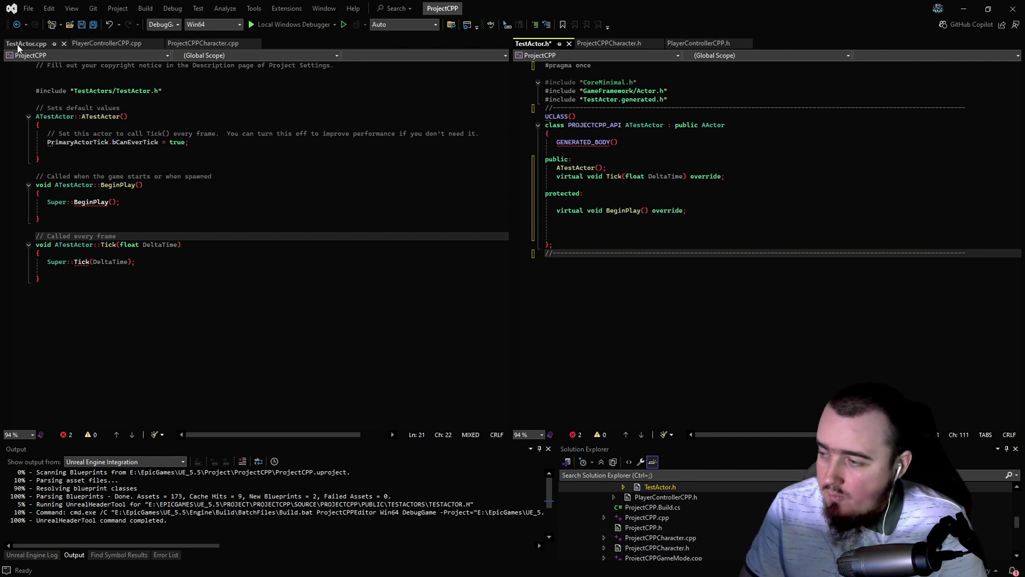
Strip the copyright and constructor template comments from TestActor.cpp, adding a separator under the include.
click(21, 46)
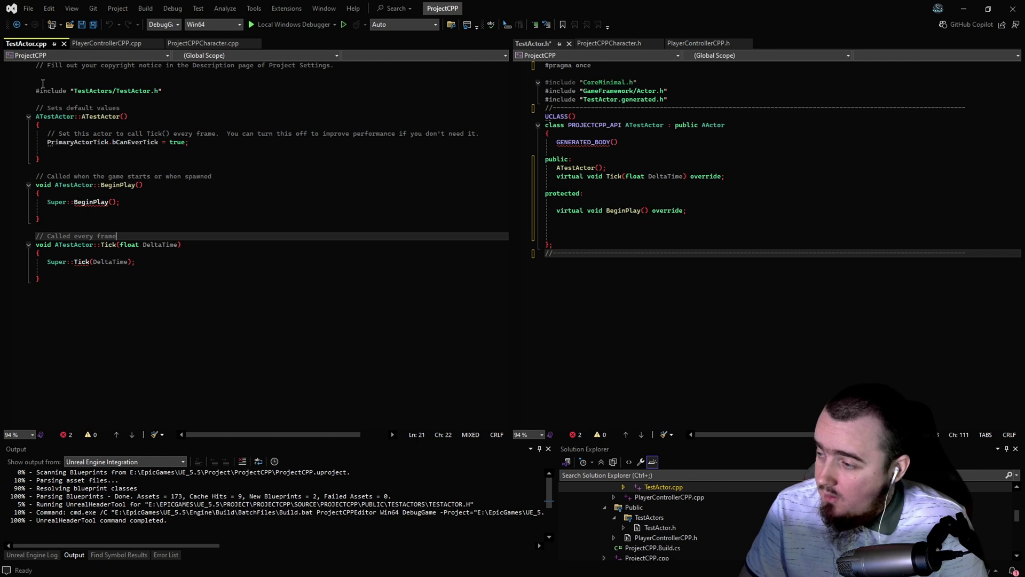
drag(43, 84, 35, 65)
key(Delete)
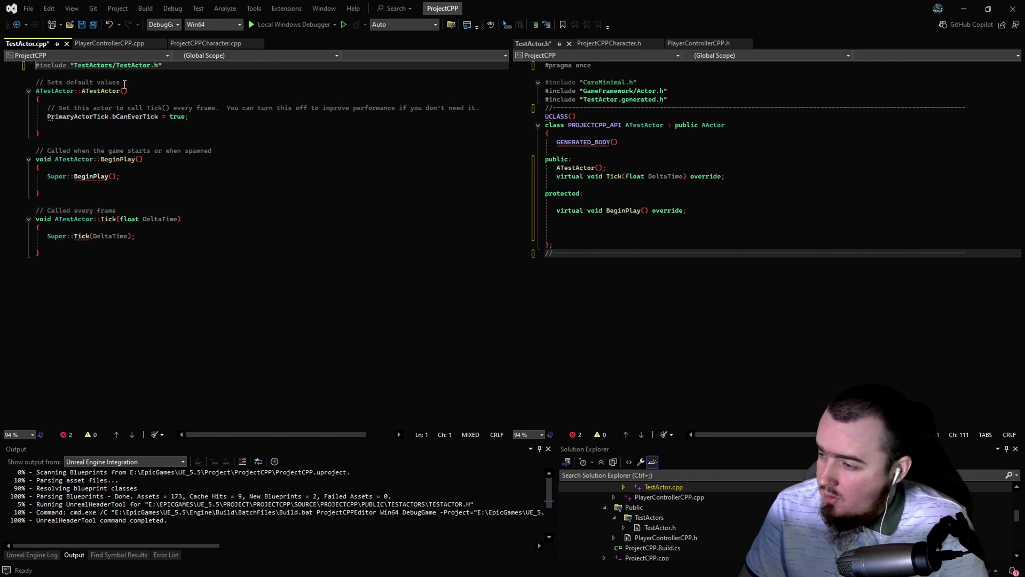
drag(124, 84, 35, 74)
key(Delete)
key(ctrl+v)
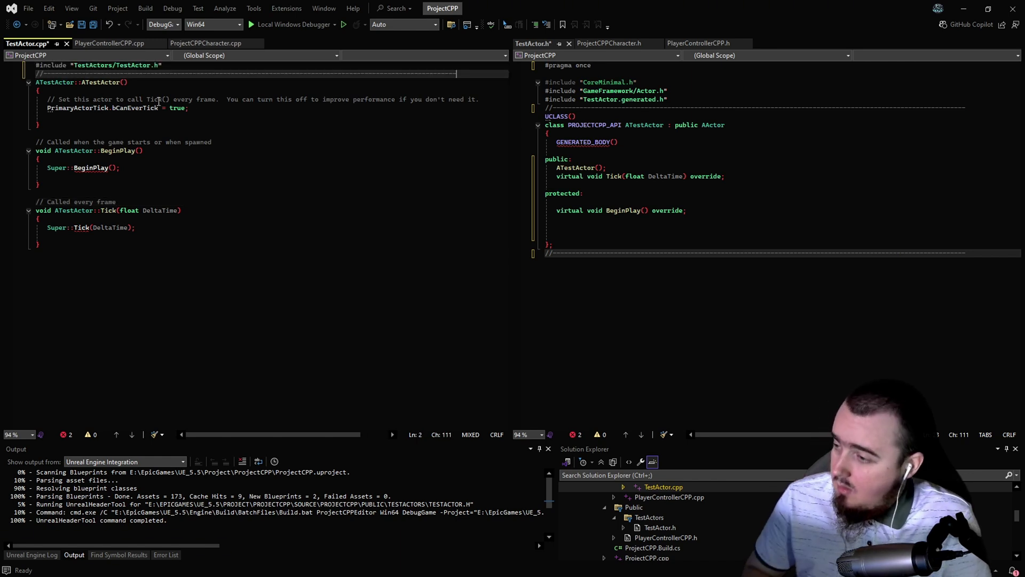
drag(479, 99, 47, 99)
key(Delete)
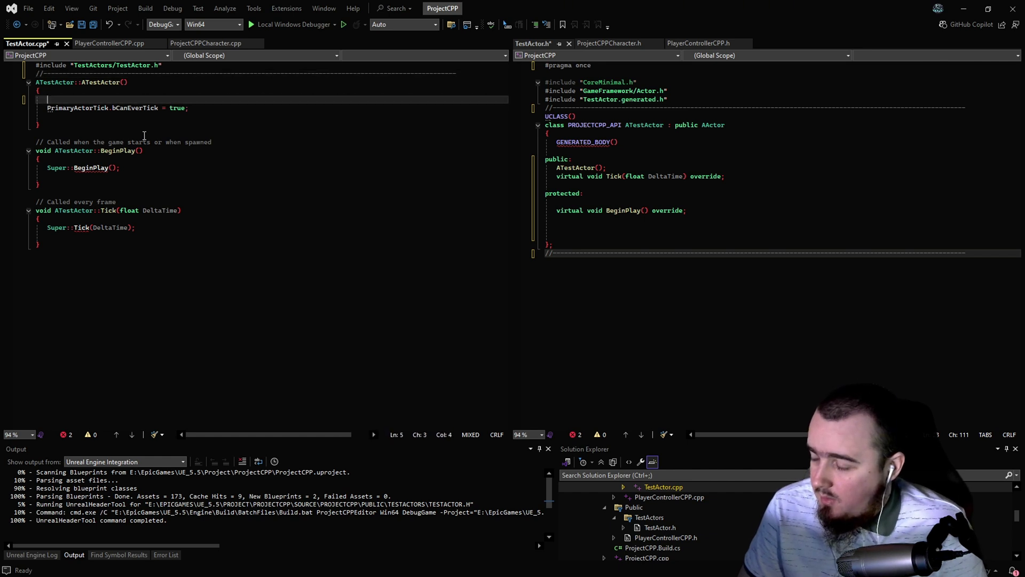
key(BackSpace)
key(BackSpace)
key(Down)
key(End)
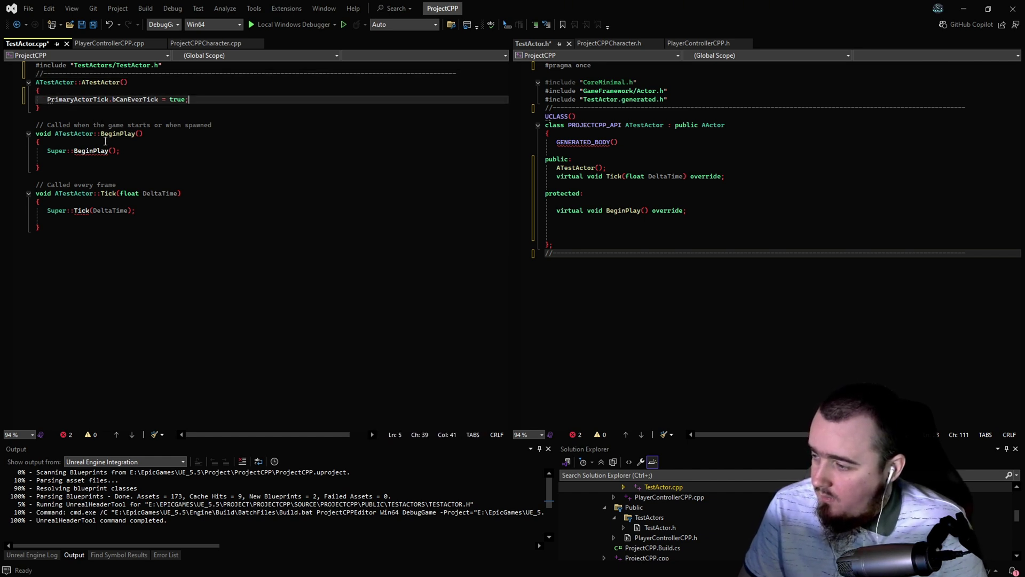
Replace the BeginPlay and Tick comments with //----- separators, add one after Tick, and save all.
drag(243, 129, 35, 115)
key(ctrl+v)
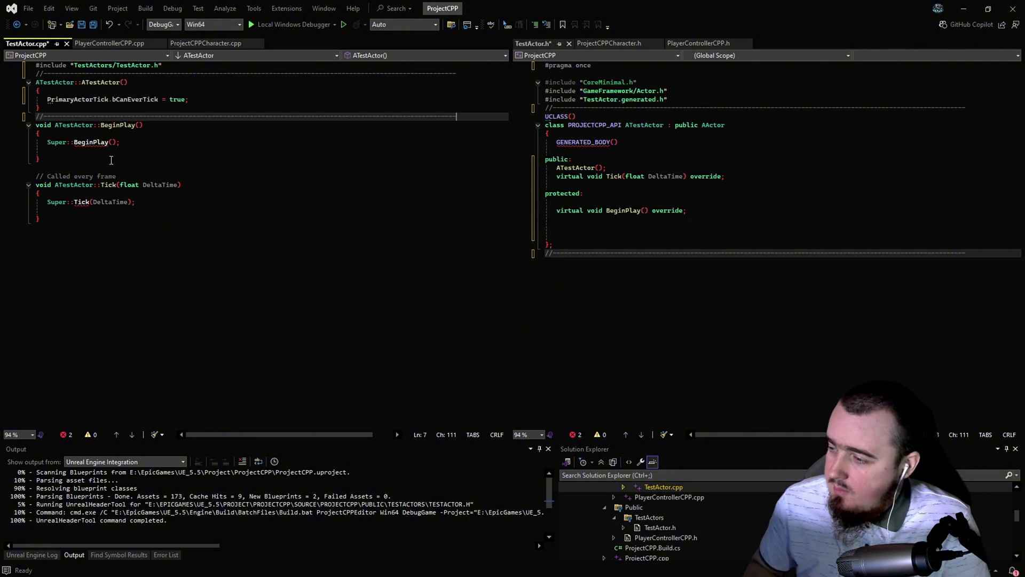
drag(137, 178, 33, 168)
key(ctrl+v)
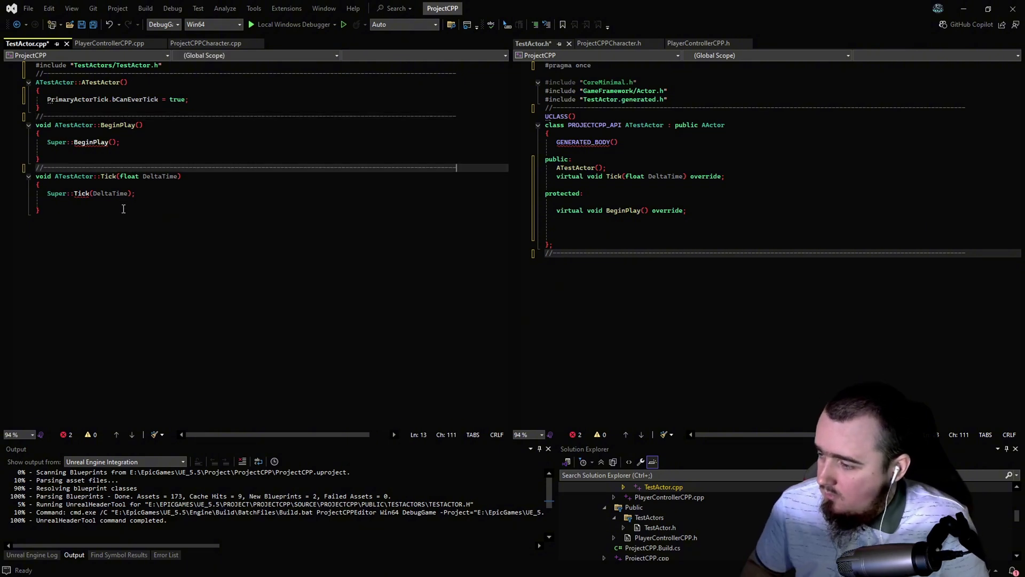
click(64, 216)
text(//------------------------------------------------------------------------------------------------------------)
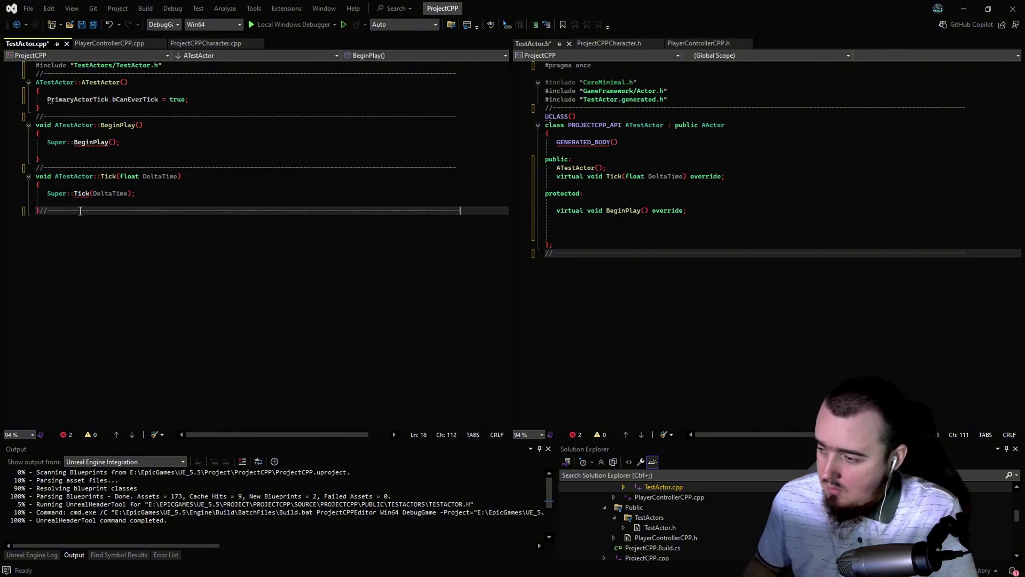
key(ctrl+z)
key(Return)
key(ctrl+v)
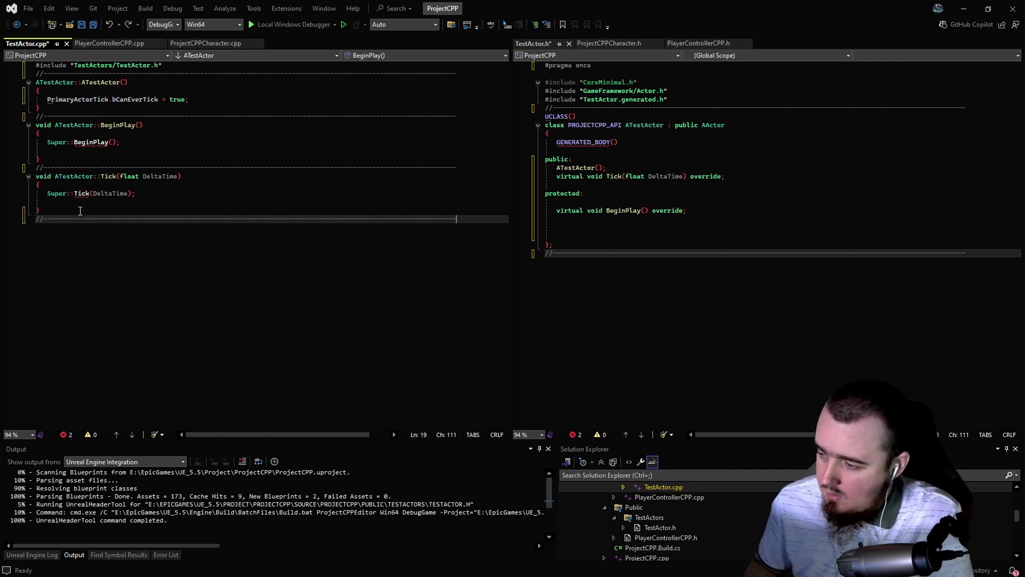
key(ctrl+shift+s)
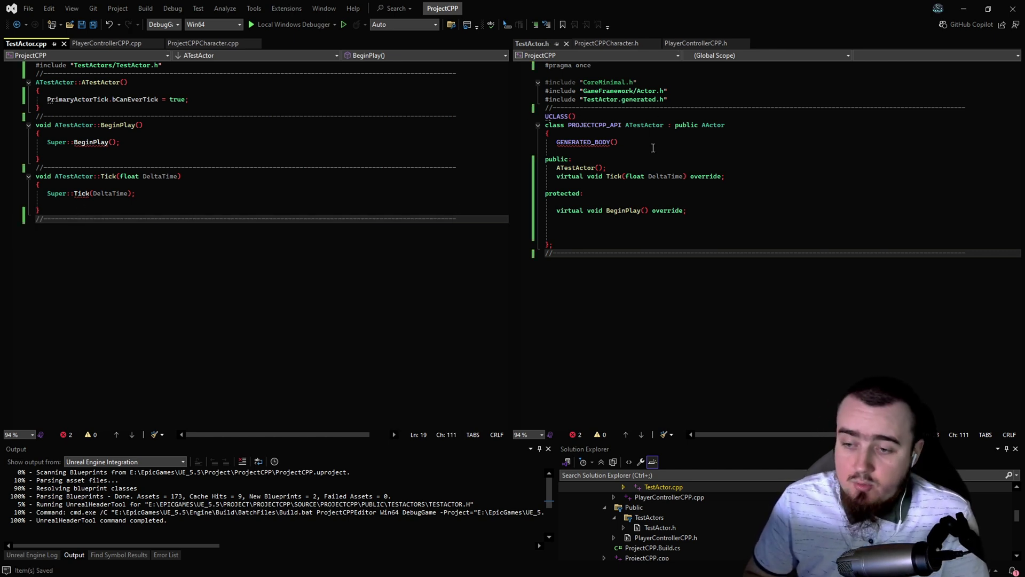
Add a private: section below the BeginPlay declaration in TestActor.h.
click(638, 160)
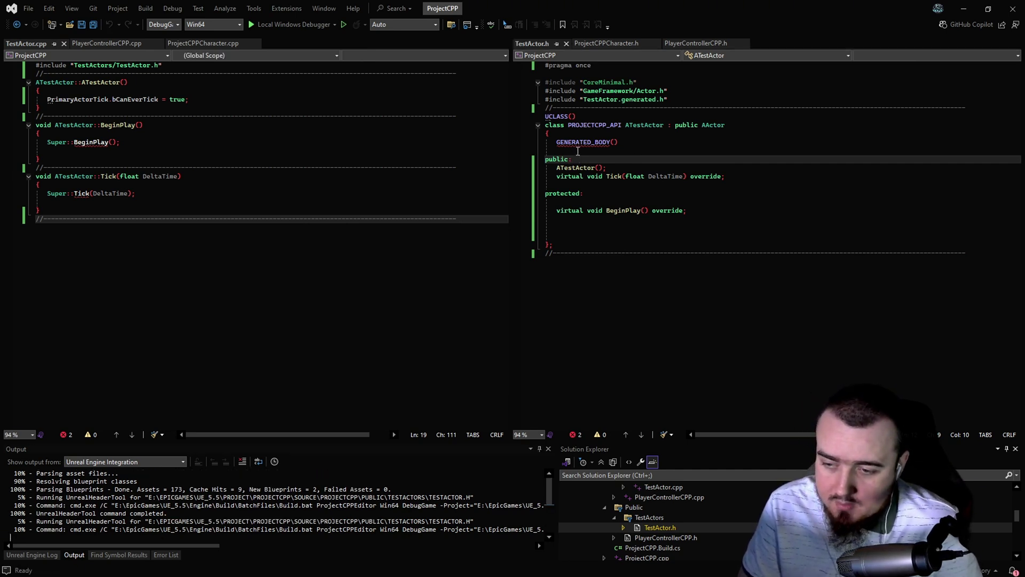
click(559, 227)
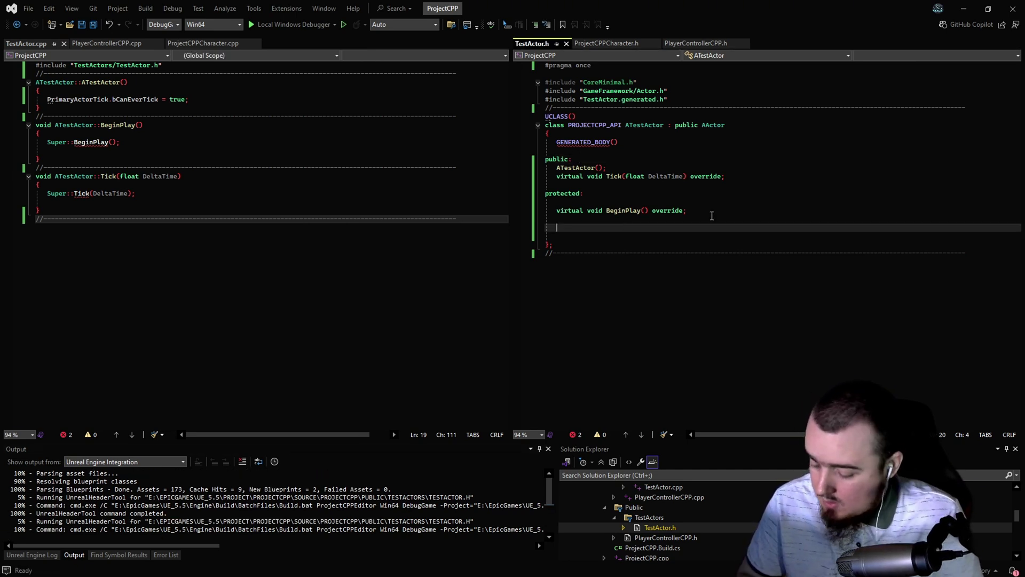
text(private)
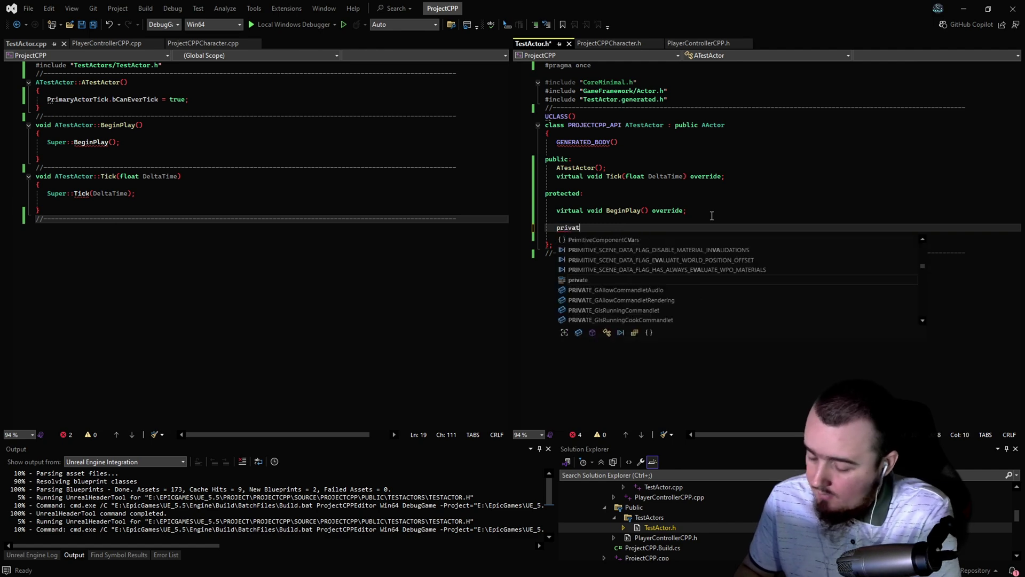
text(:)
key(Return)
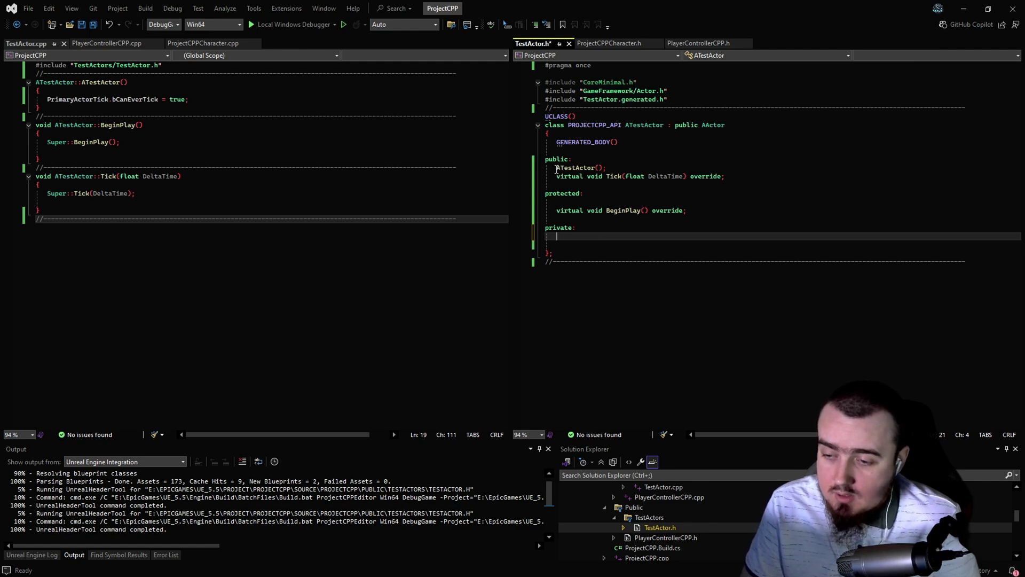
Adjust the spacing lines around the public, protected and private declarations, then save TestActor.h.
drag(557, 169, 706, 189)
click(792, 166)
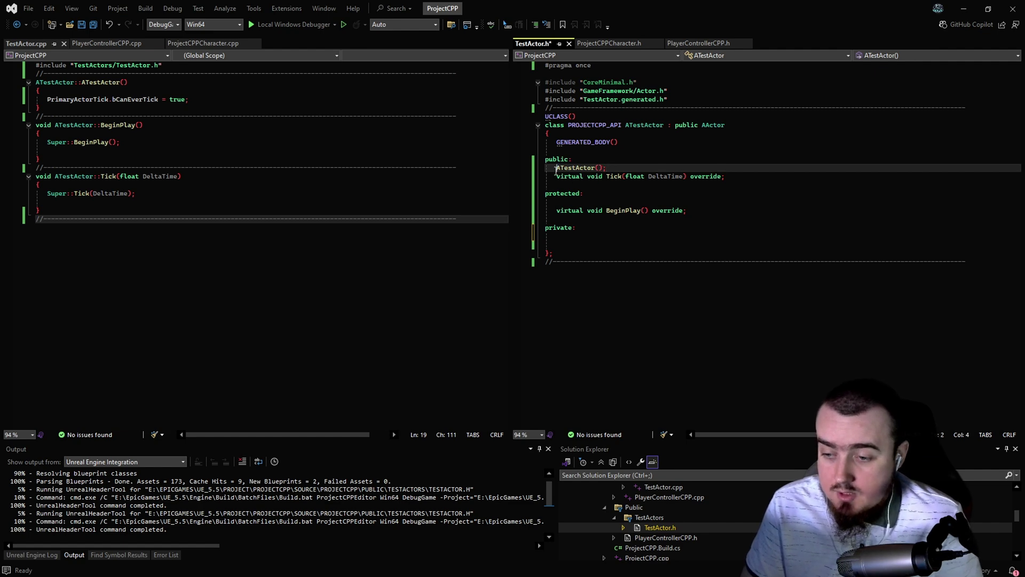
click(593, 187)
key(Up)
key(Up)
key(Up)
key(End)
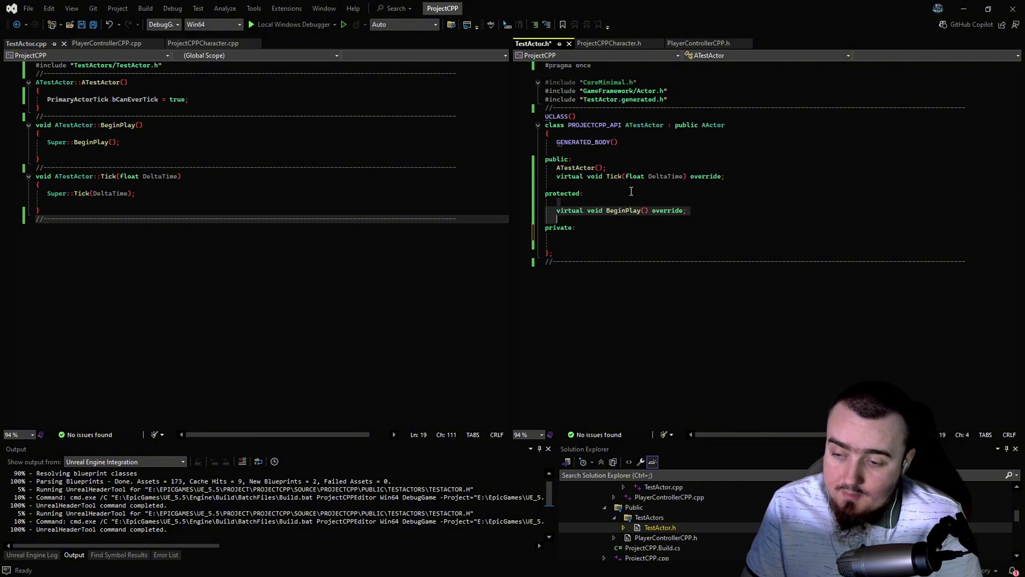
click(631, 191)
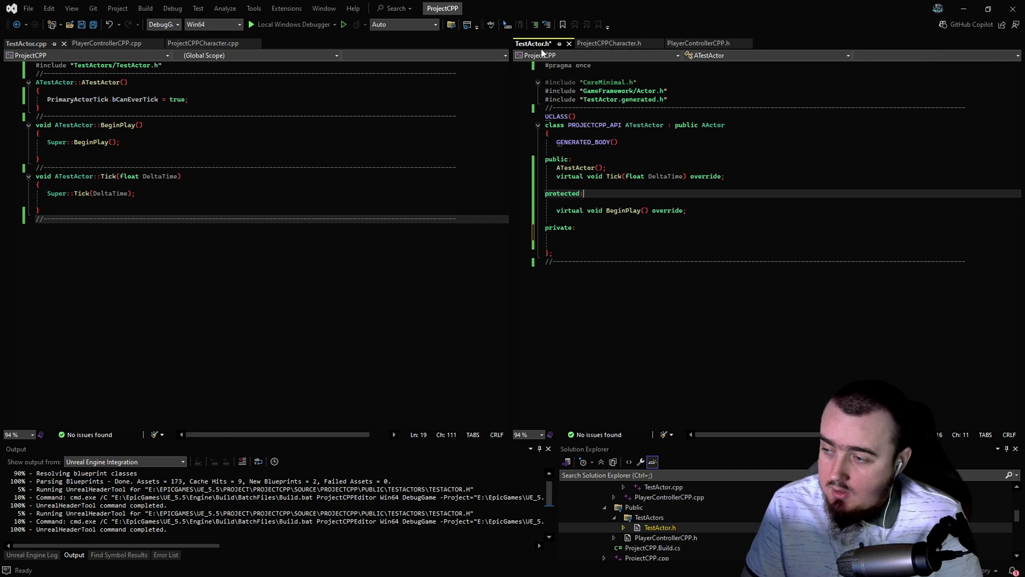
click(561, 219)
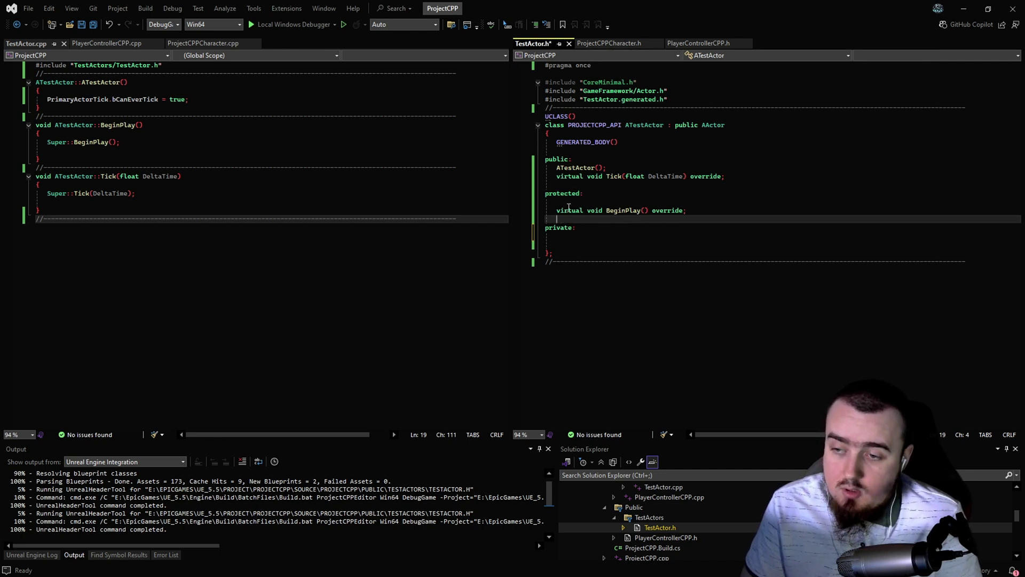
mouse_move(560, 201)
mouse_down()
mouse_move(595, 222)
mouse_move(558, 203)
mouse_up()
click(599, 202)
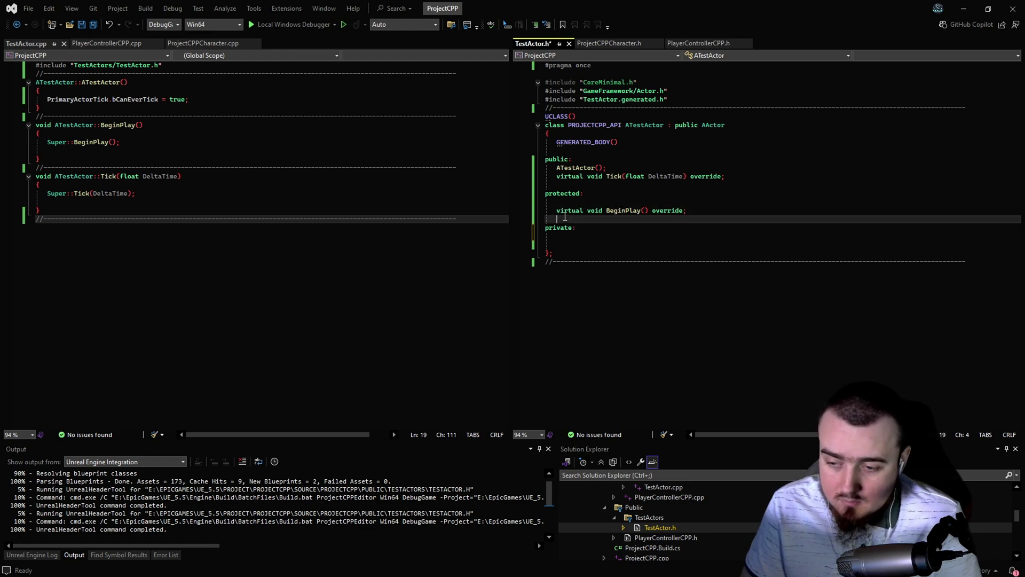
click(560, 244)
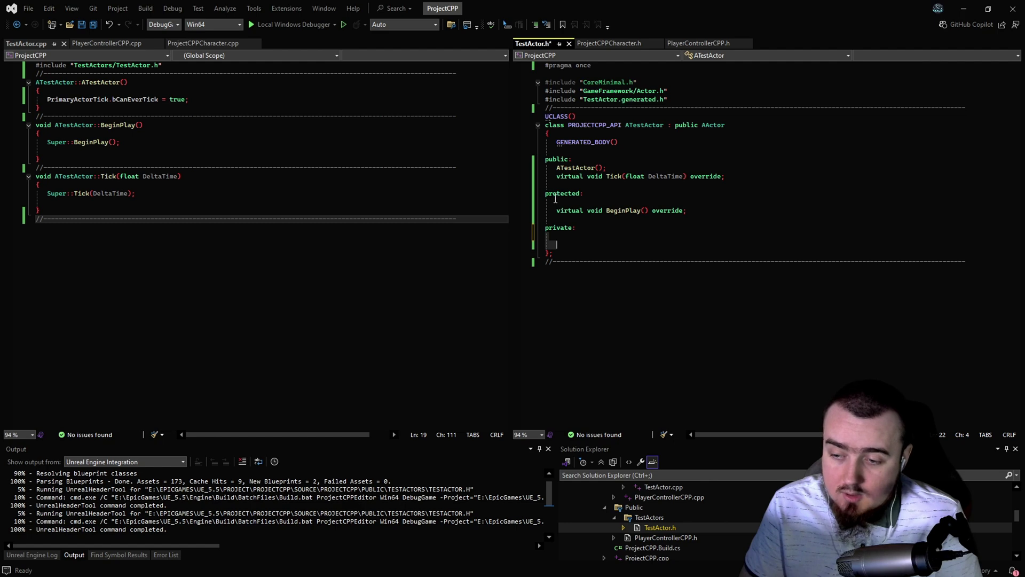
click(596, 242)
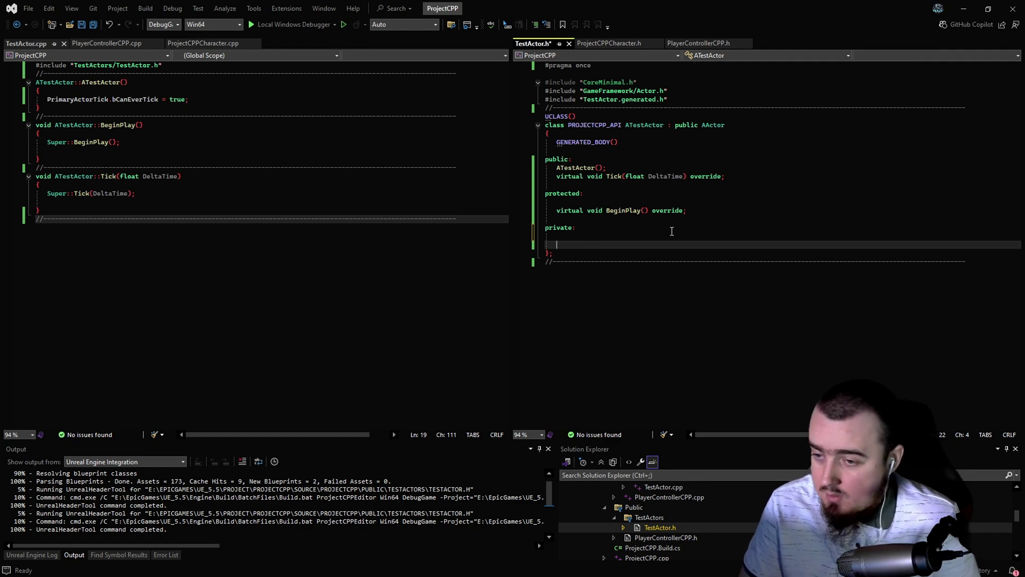
key(ctrl+s)
Remove the blank line between protected: and BeginPlay, then save all files.
click(635, 187)
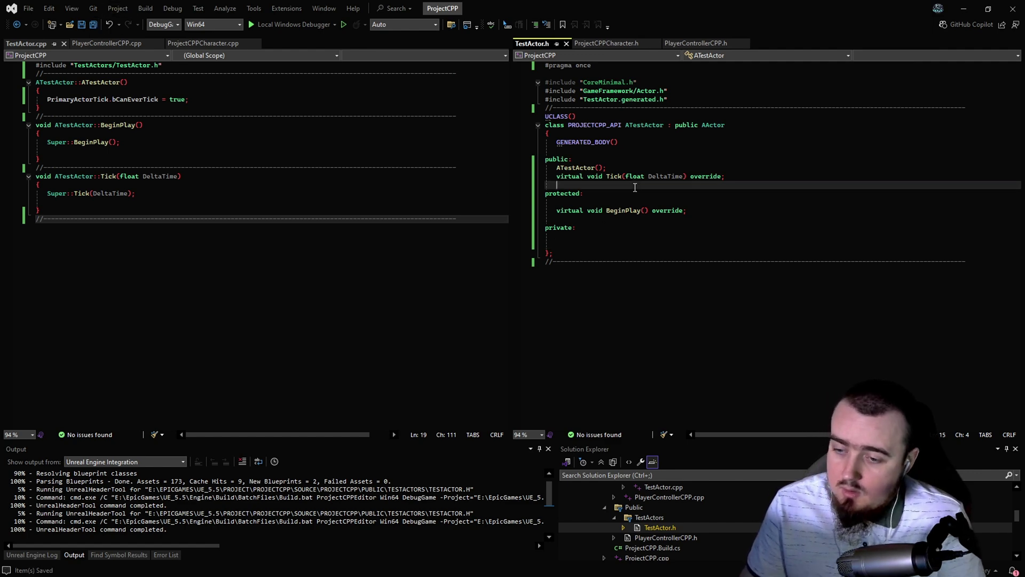
click(608, 200)
key(BackSpace)
key(BackSpace)
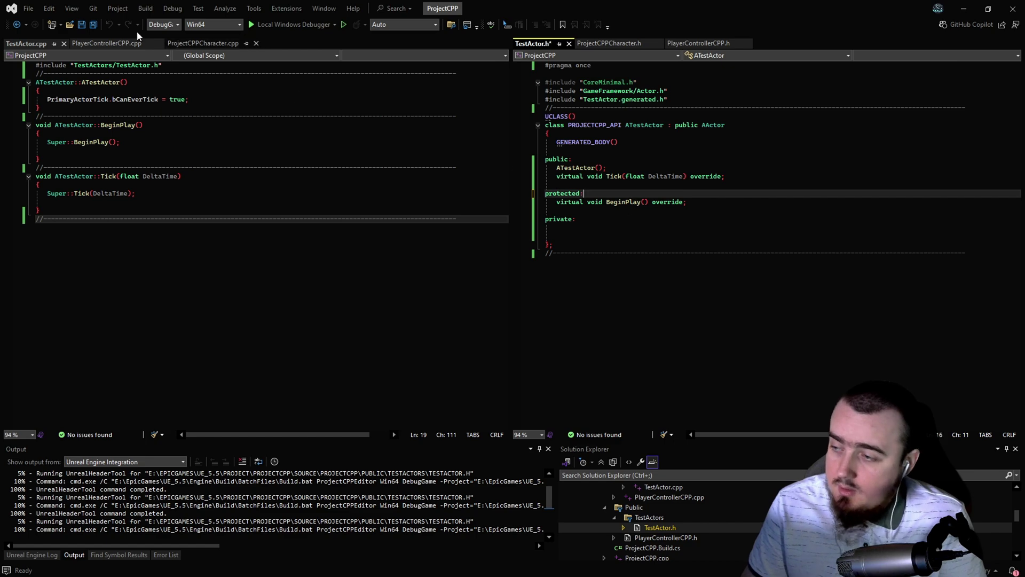
click(93, 27)
Build the ProjectCPP project with Ctrl+Shift+B until it succeeds.
click(656, 183)
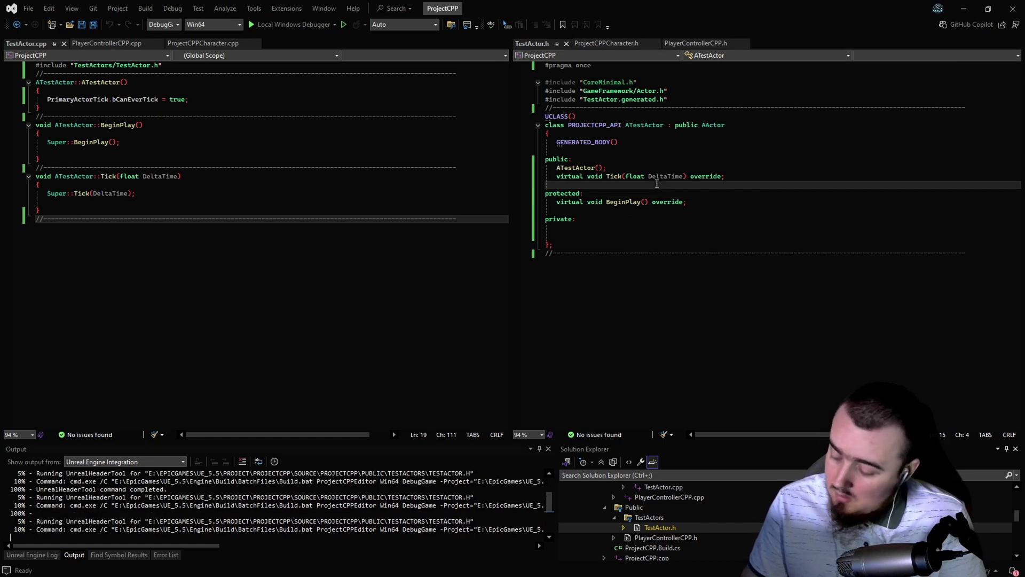
key(ctrl+shift+b)
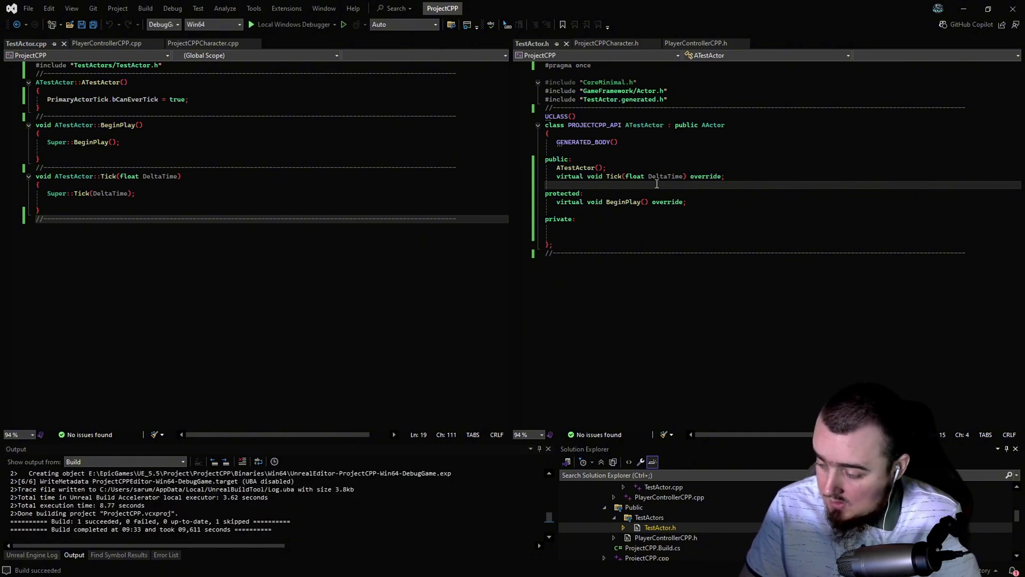
key(ctrl+shift+b)
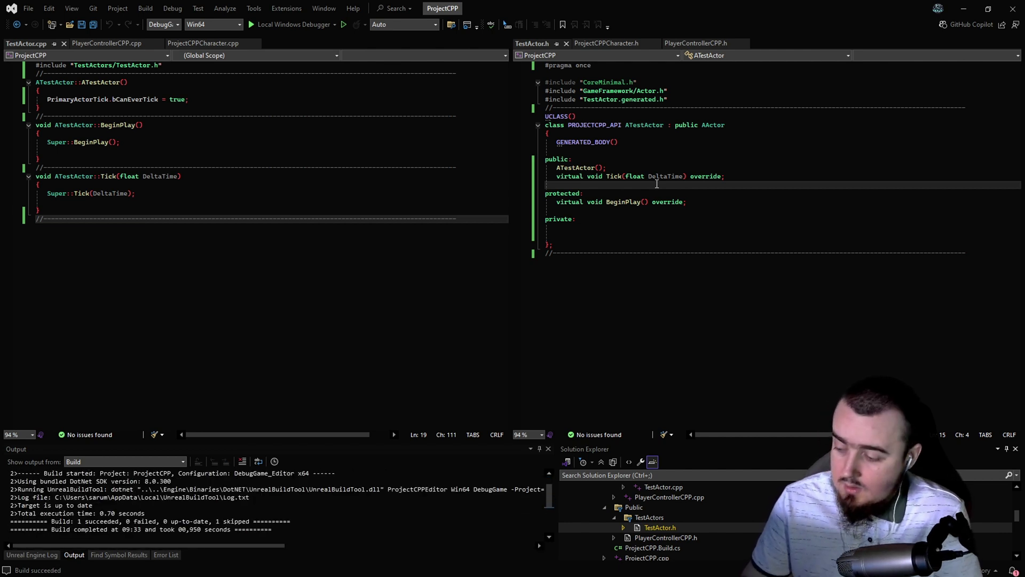
key(ctrl+shift+b)
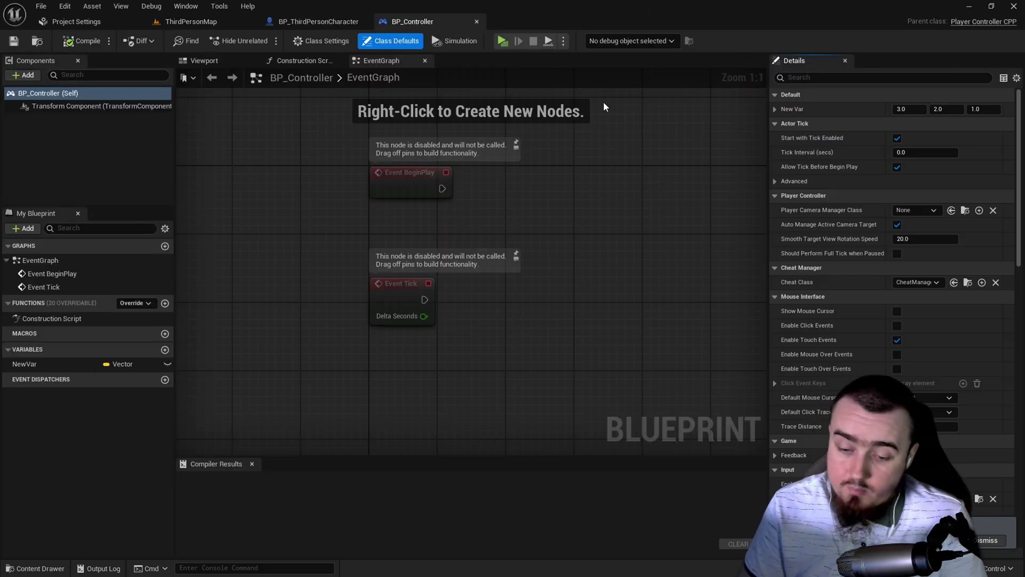
Create a Blueprint child of TestActor named BP_Test_Actor in Test_Actor and save it.
click(166, 22)
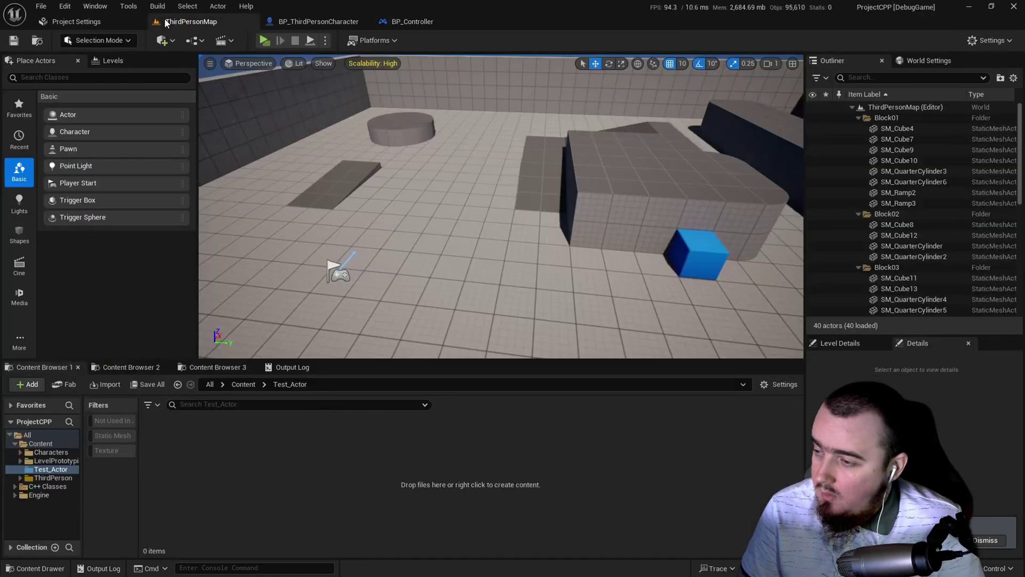
right_click(268, 446)
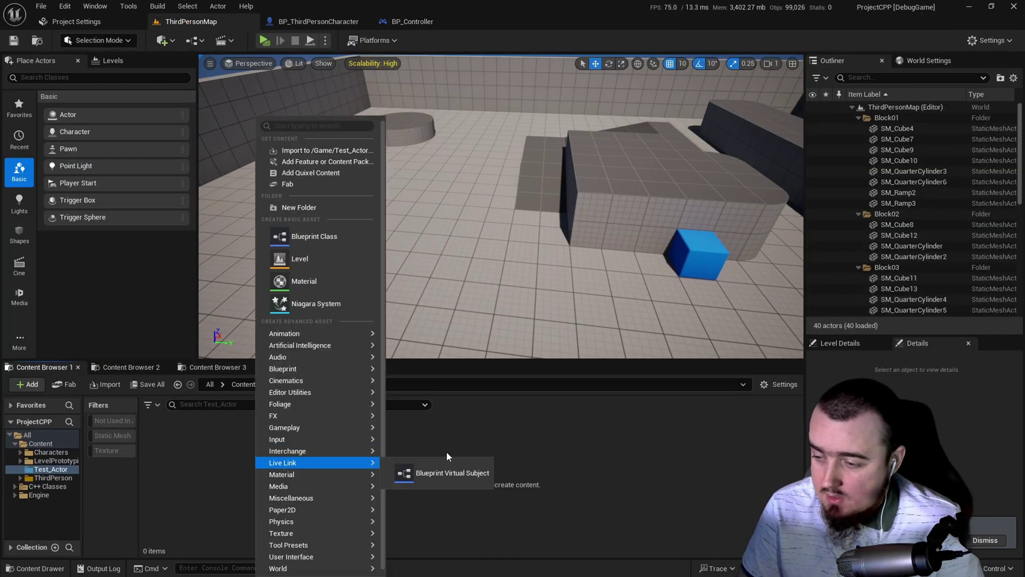
click(342, 238)
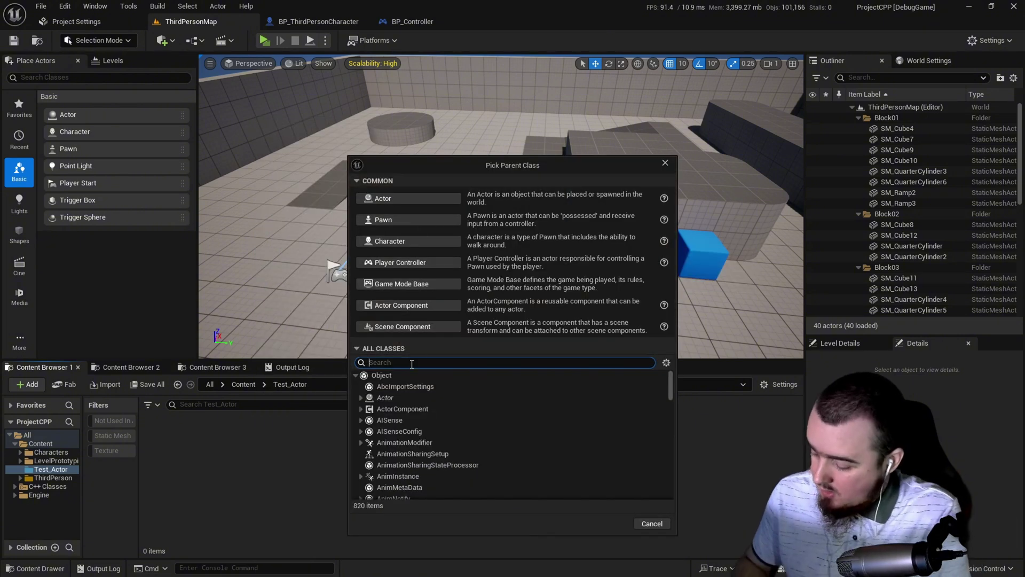
text(TestA)
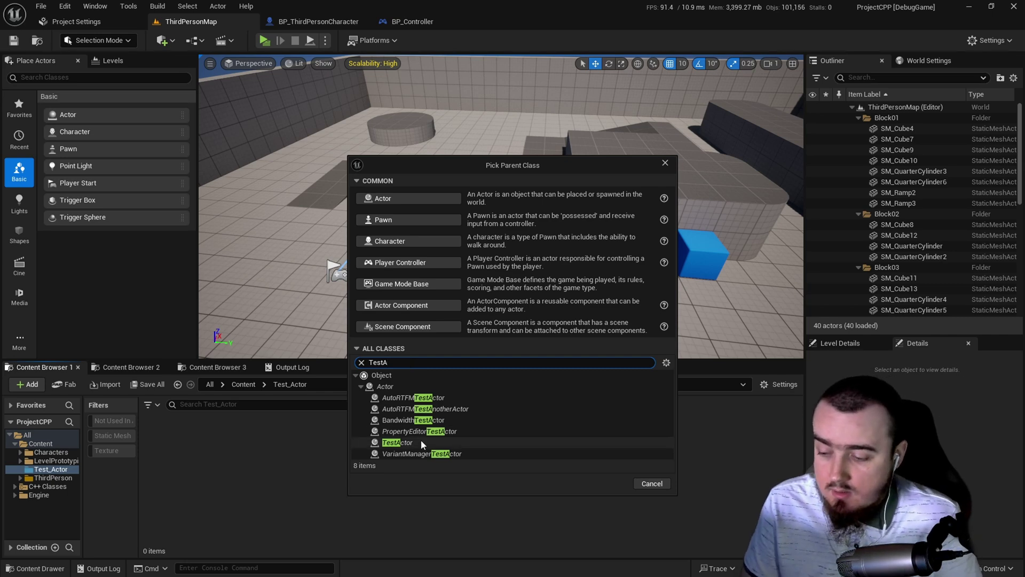
click(398, 442)
click(608, 483)
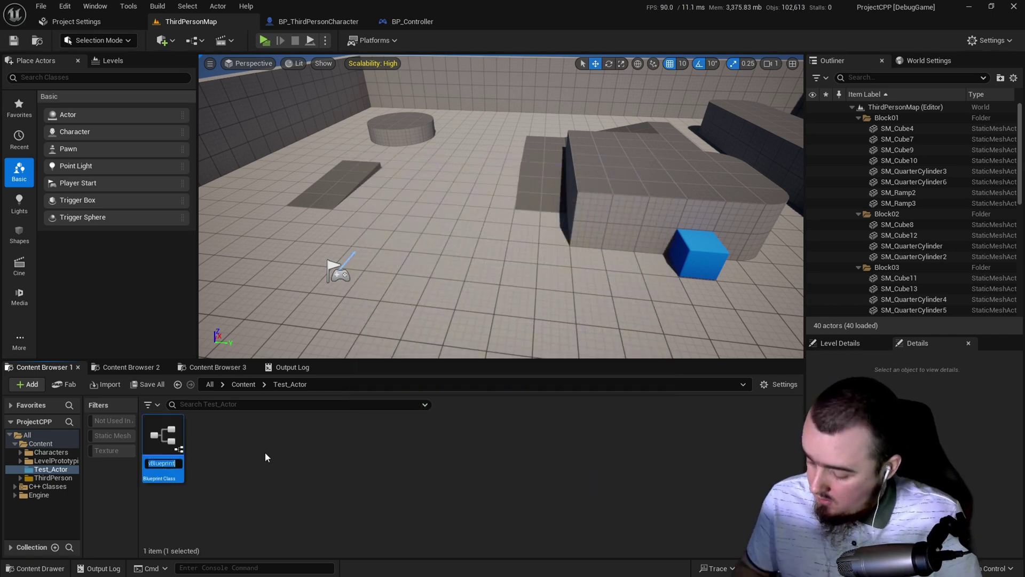
text(B)
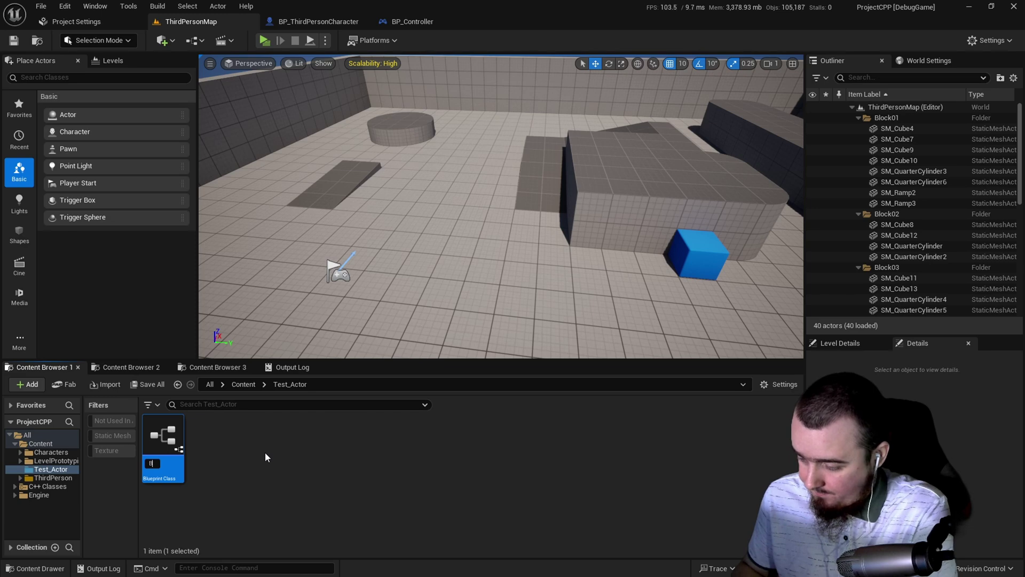
text(P_Test)
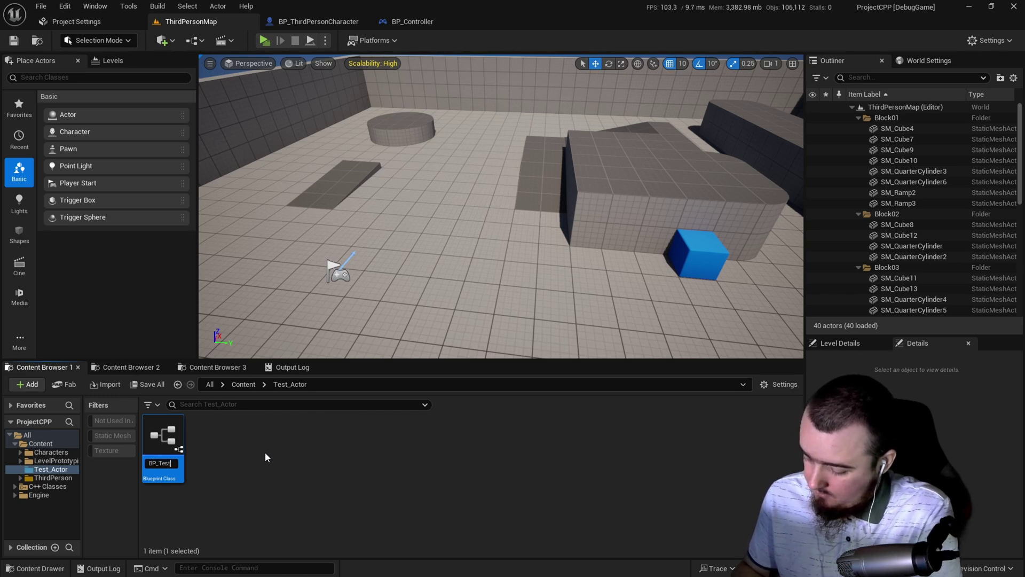
text(_Act)
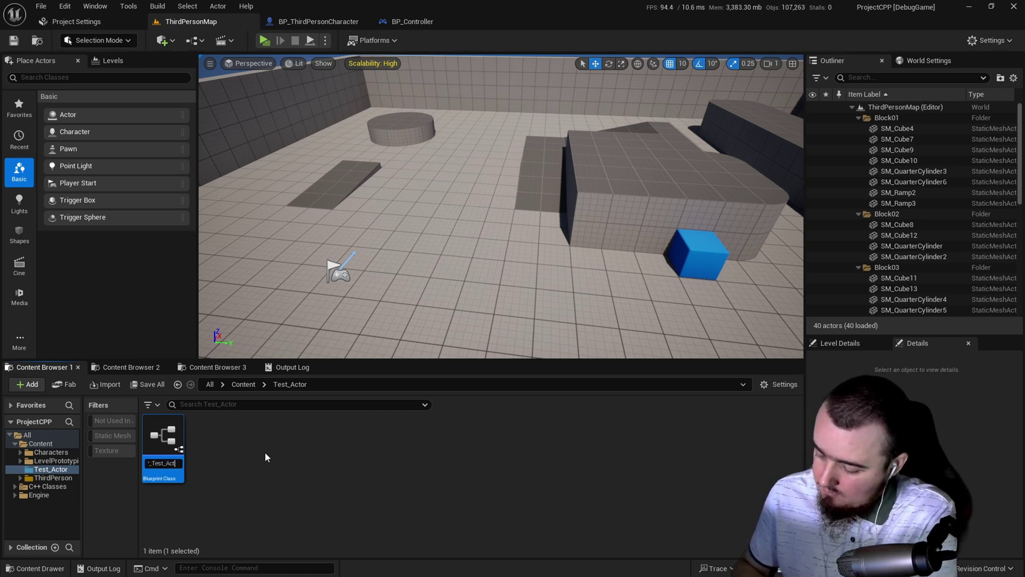
text(or)
key(Return)
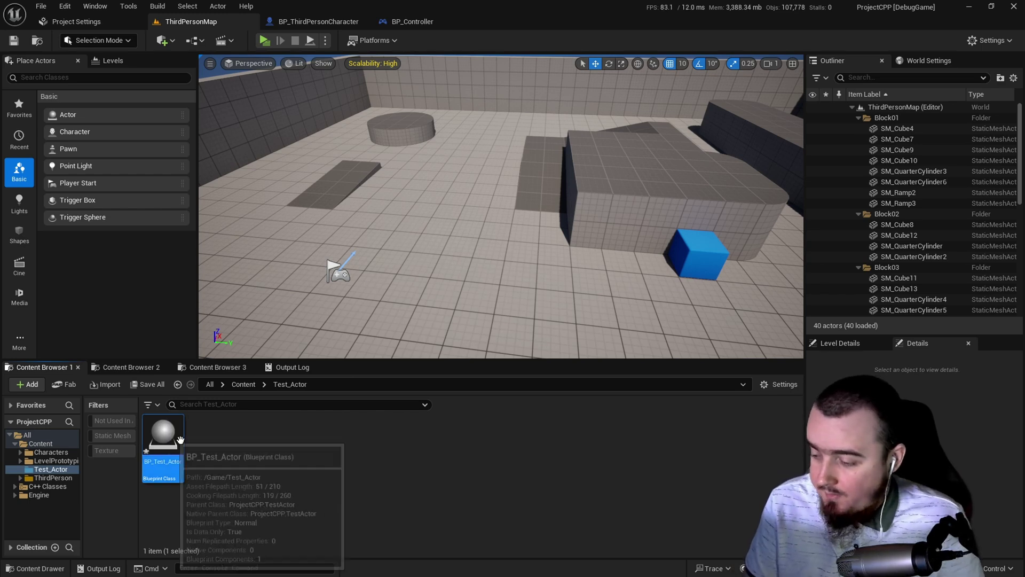
key(ctrl+shift+s)
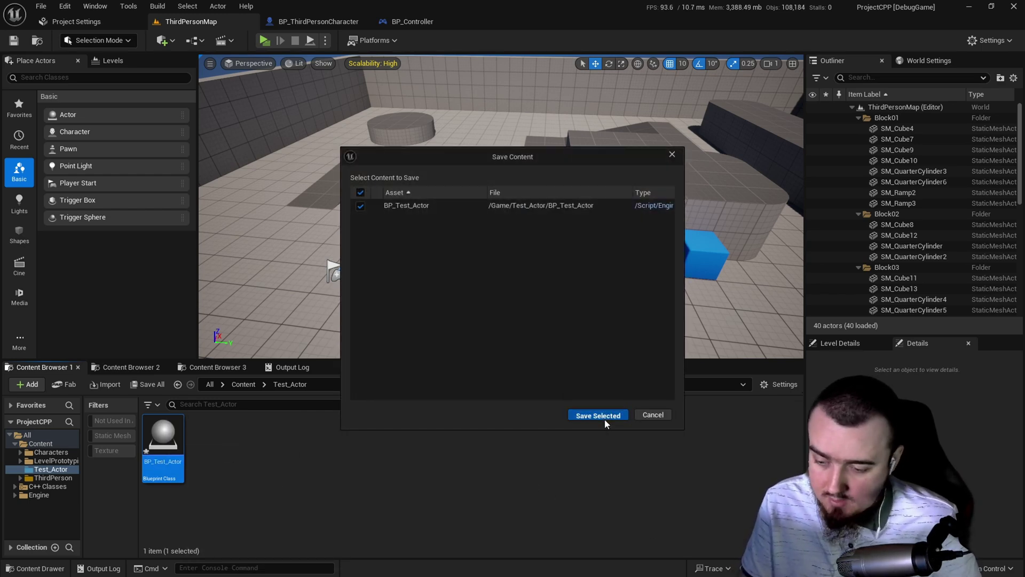
click(605, 418)
Open BP_Test_Actor and dock its Blueprint editor into the main editor's tab bar.
double_click(181, 440)
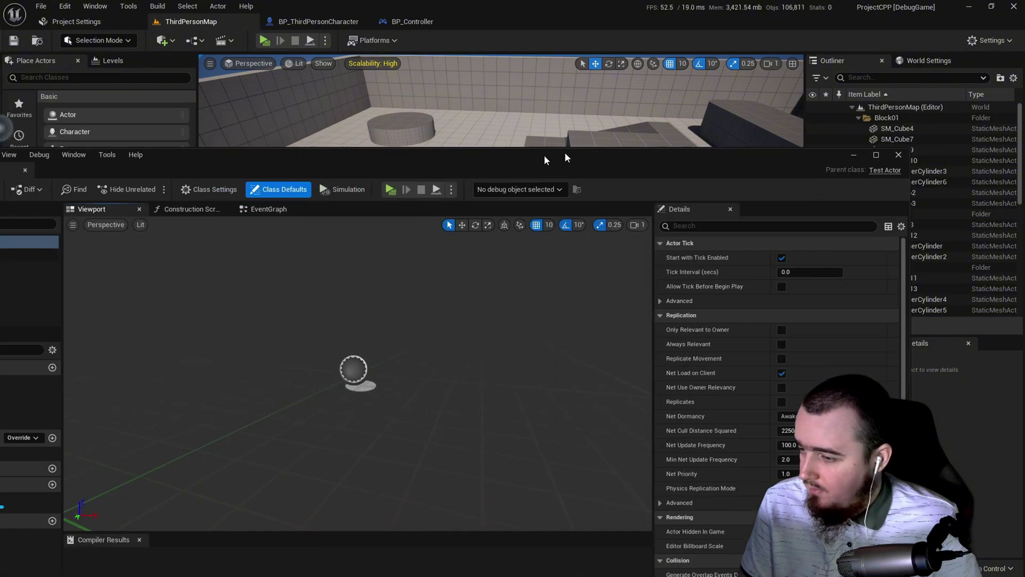
drag(566, 155, 301, 14)
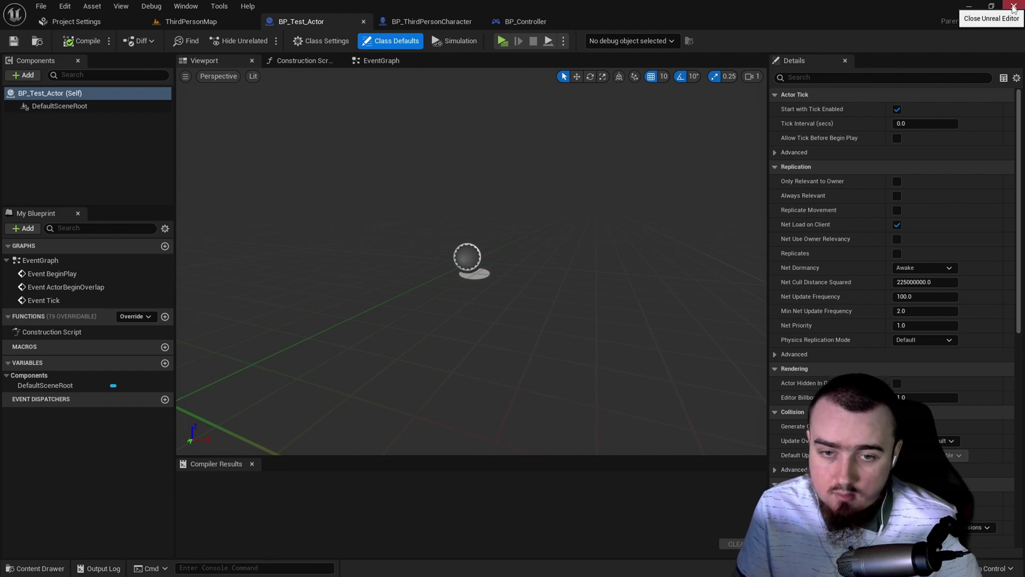
Close the Unreal Editor and add empty lines below the Tick override in TestActor.h.
click(1014, 7)
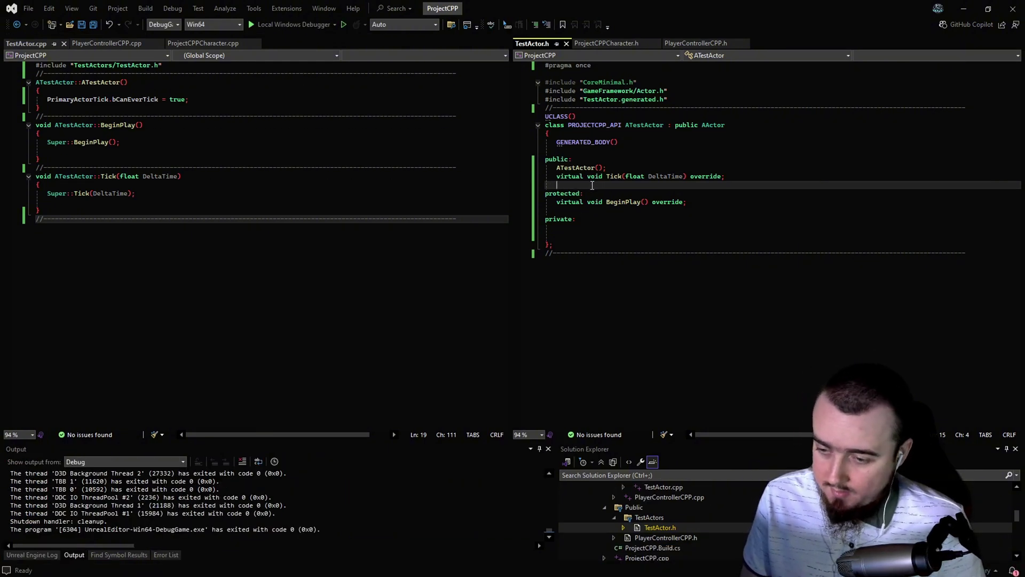
key(Return)
key(Return)
key(Up)
key(Up)
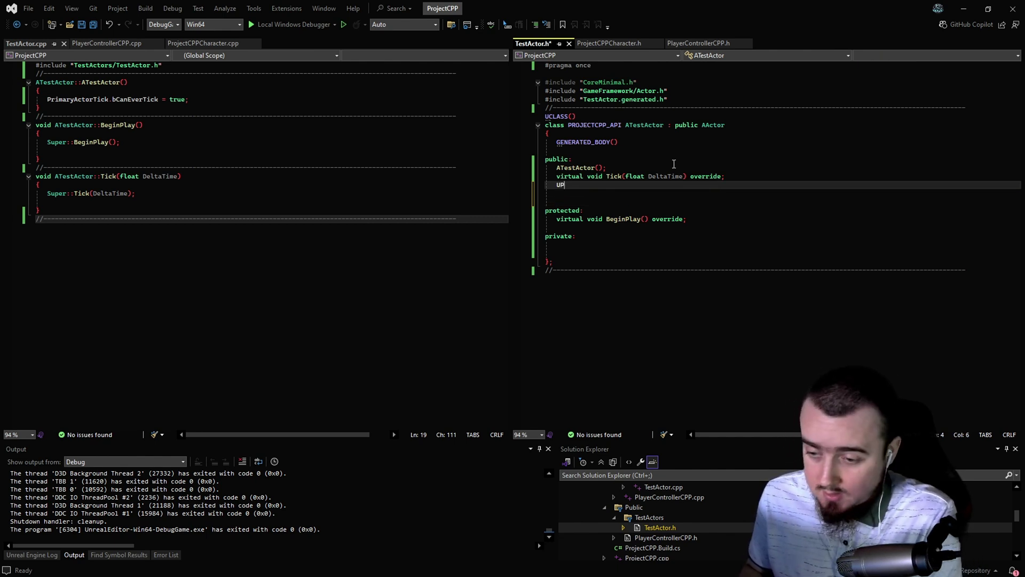
Declare UPROPERTY() bool Test1; with a blank line separating it from Tick.
text(UP)
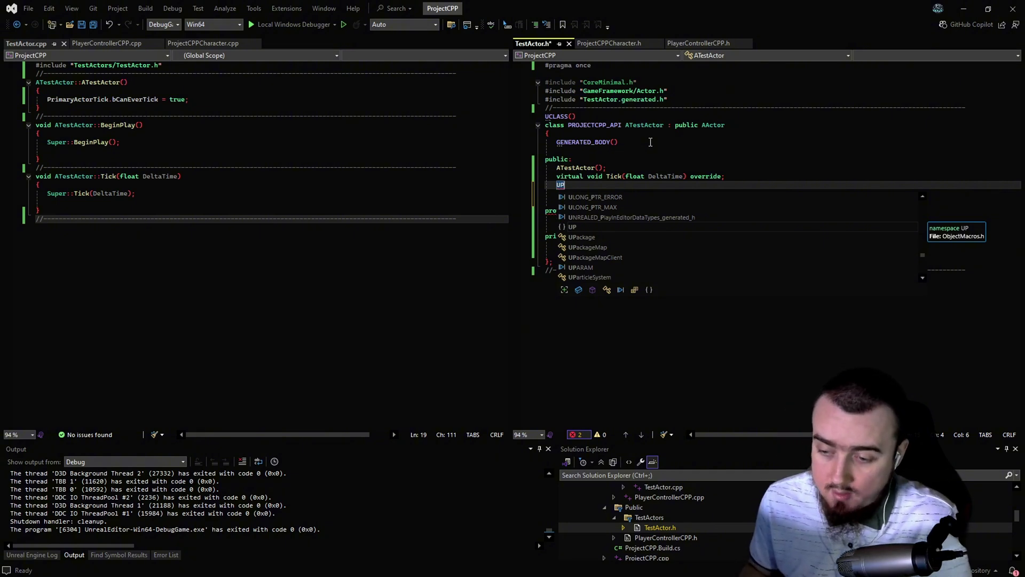
key(BackSpace)
key(BackSpace)
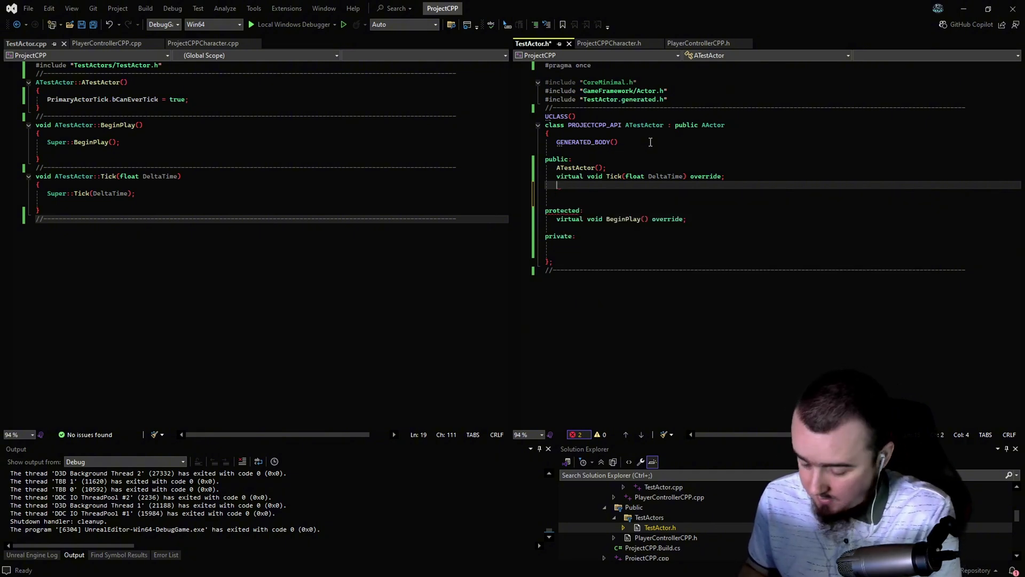
text(UPROPER)
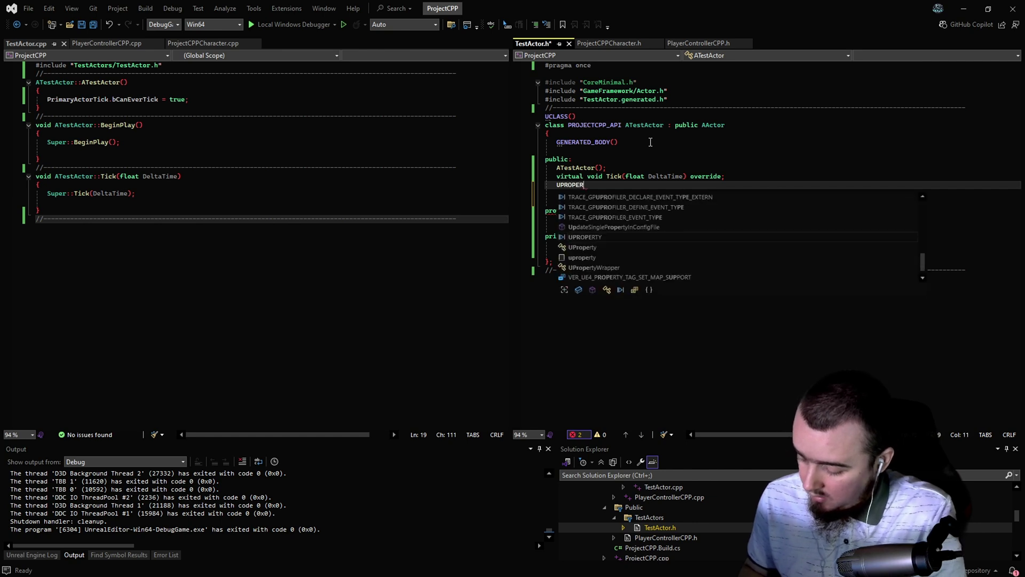
text(TY())
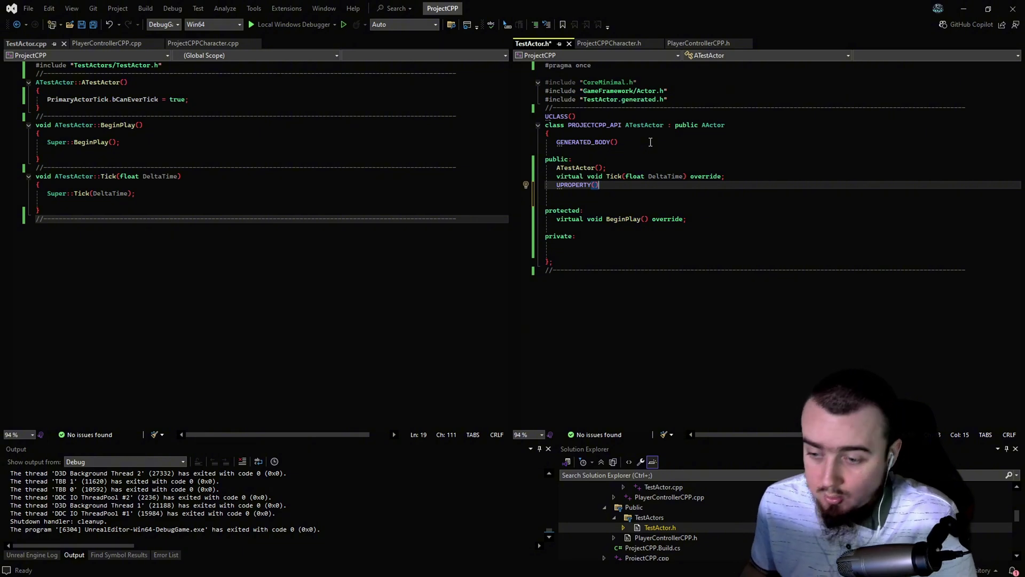
key(Right)
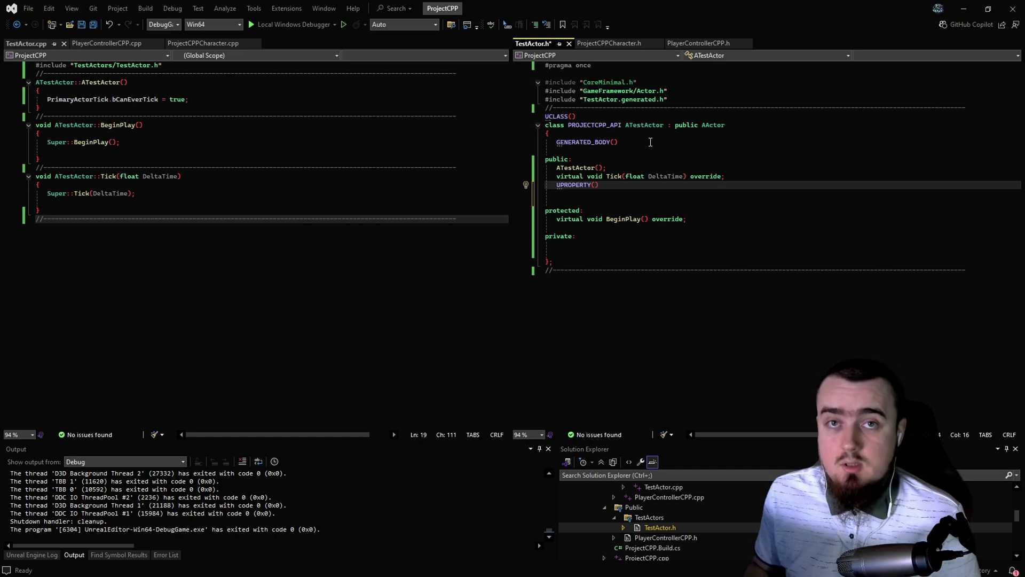
text( bool)
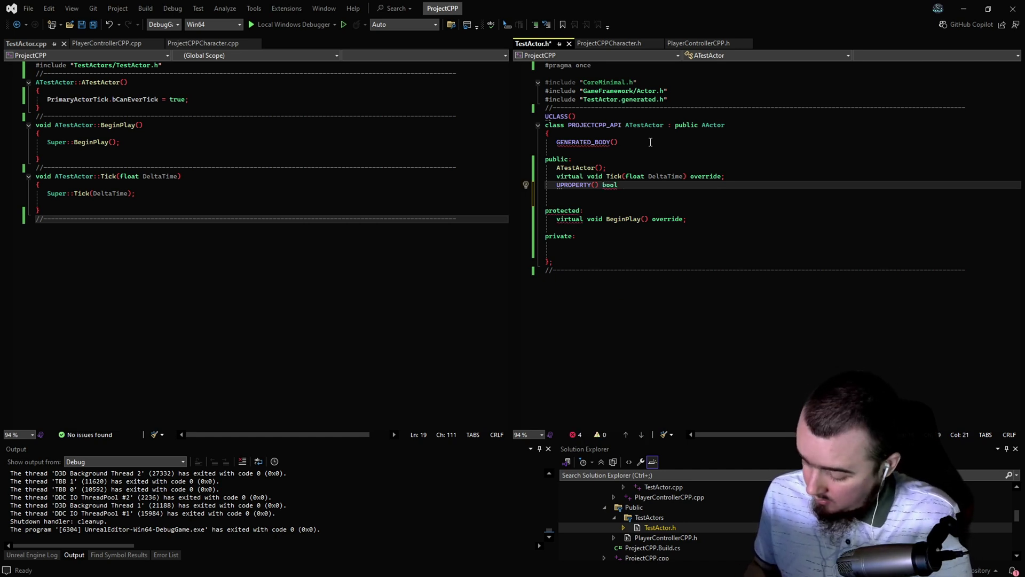
text( test1)
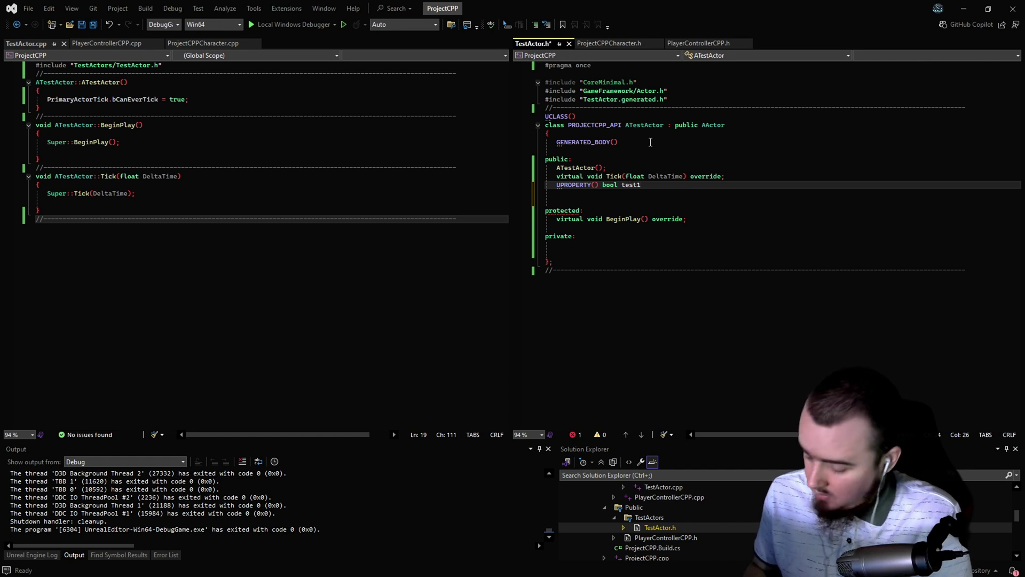
key(ctrl+Left)
key(ctrl+Left)
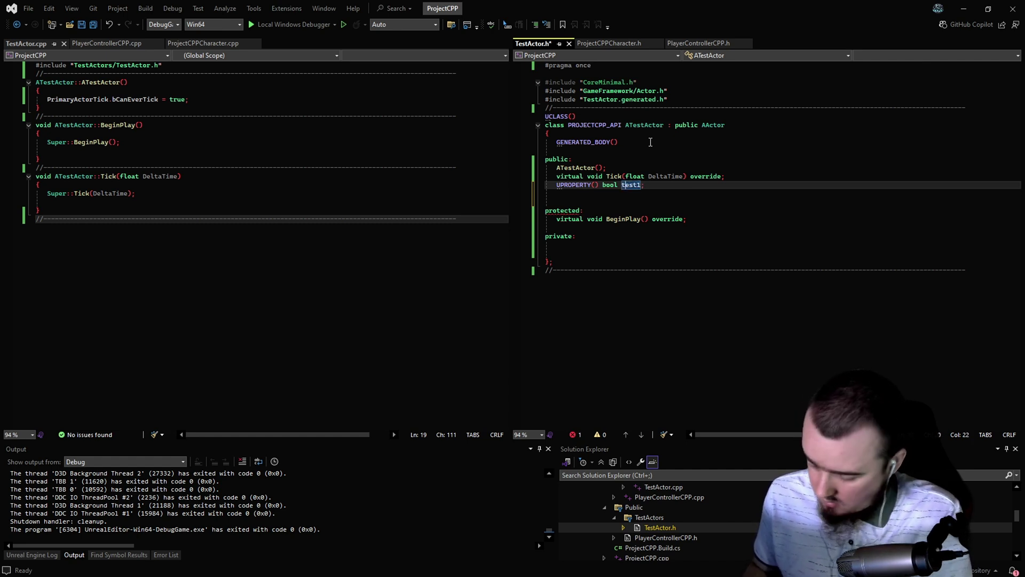
key(Delete)
text(T)
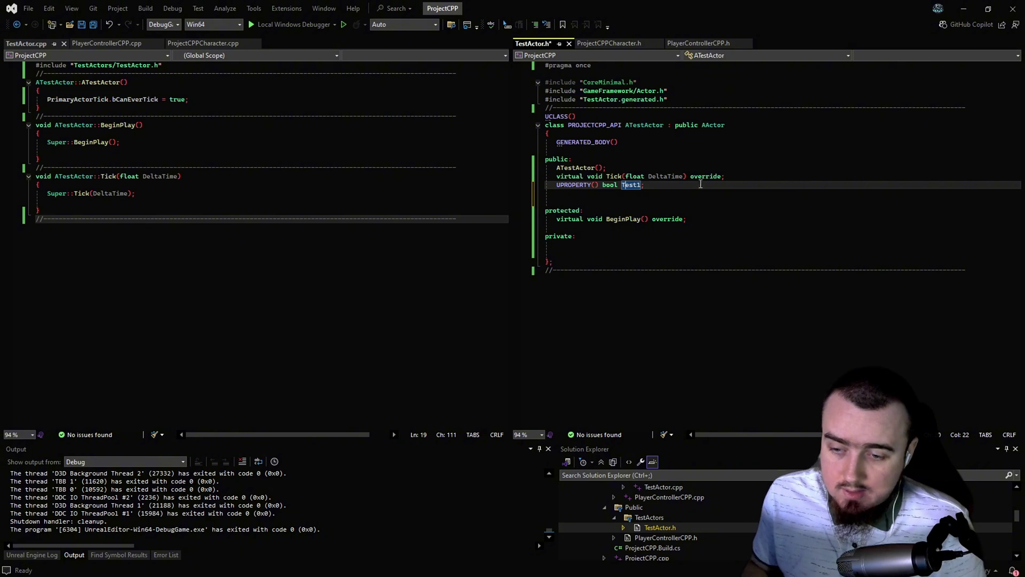
click(728, 178)
key(Return)
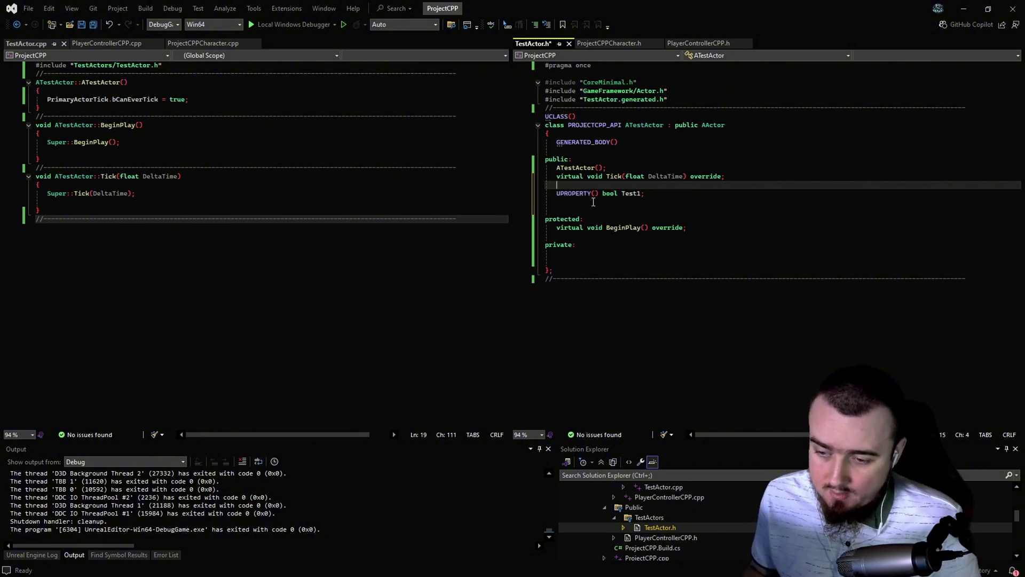
Fill Test1's UPROPERTY() with the EditAnywhere specifier using IntelliSense.
click(595, 194)
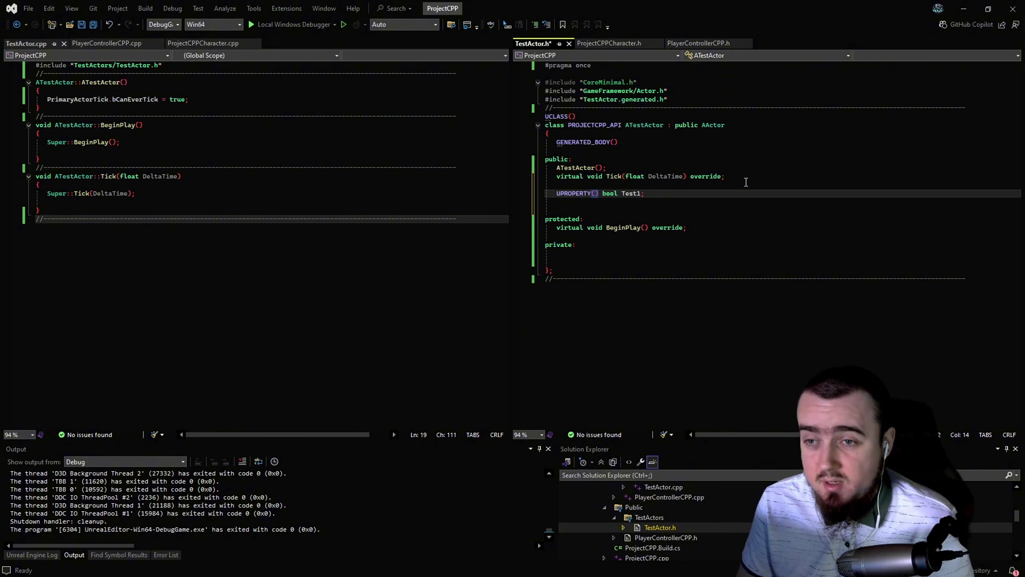
text(vi)
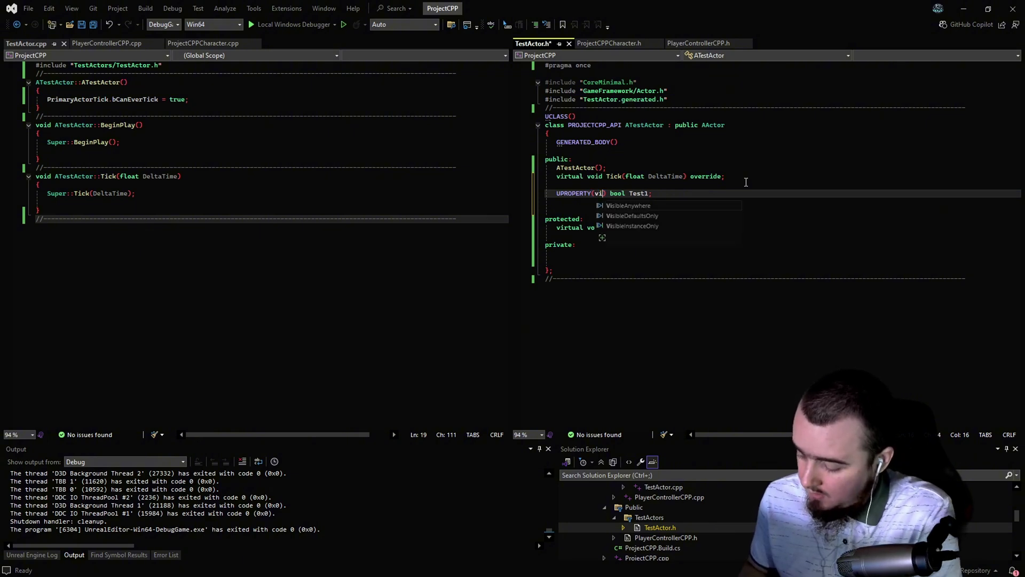
text(sib)
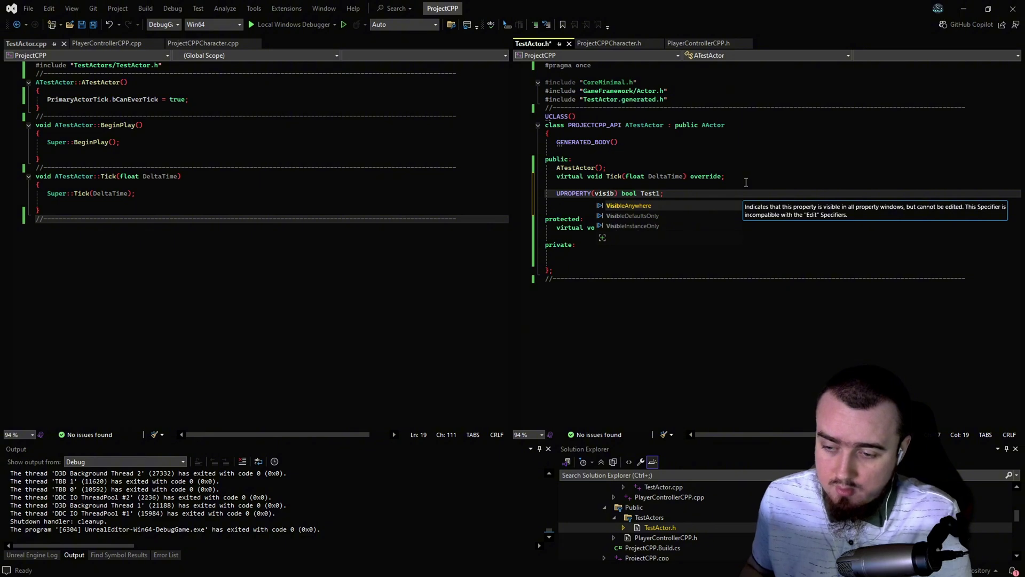
key(BackSpace)
key(BackSpace)
key(BackSpace)
key(BackSpace)
key(BackSpace)
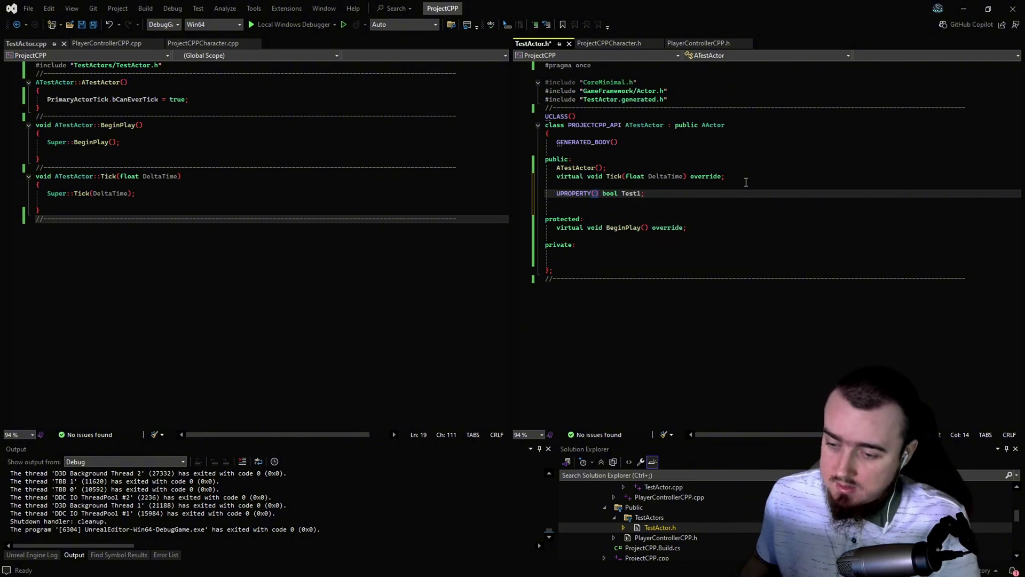
text(Edit)
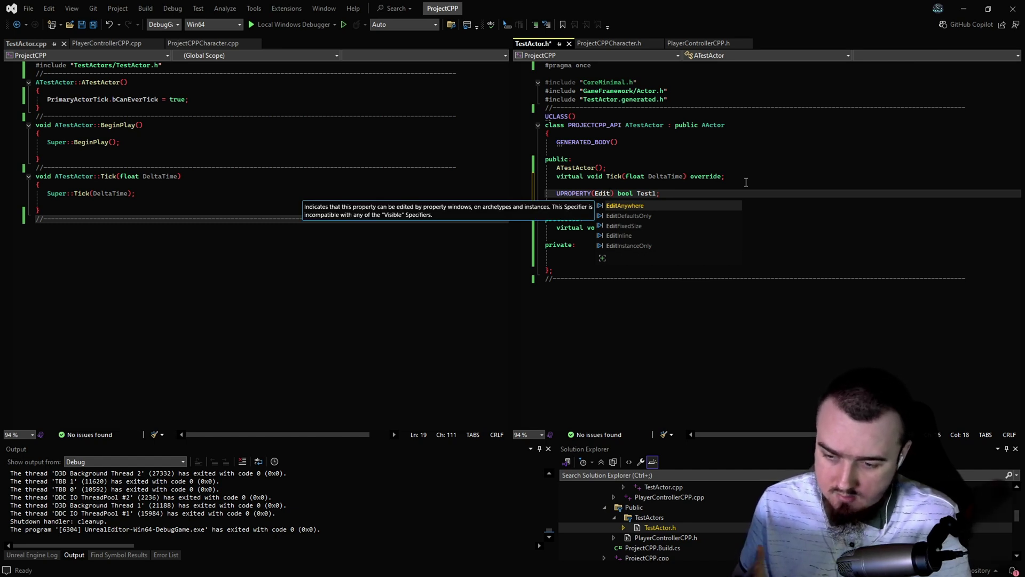
key(Tab)
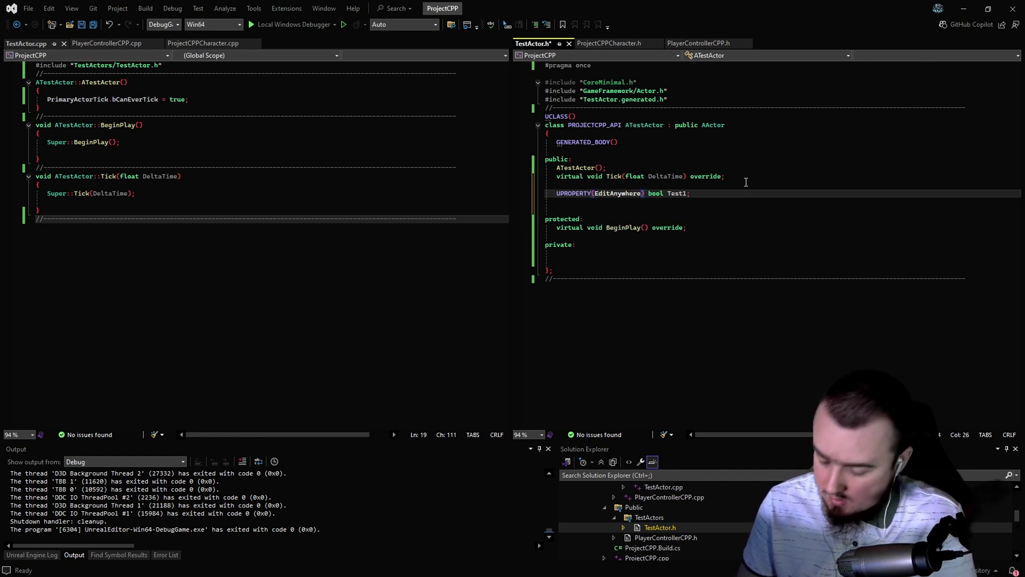
Add BlueprintReadWrite and Category = "Test Actor" to Test1's UPROPERTY, then duplicate the line.
text(, )
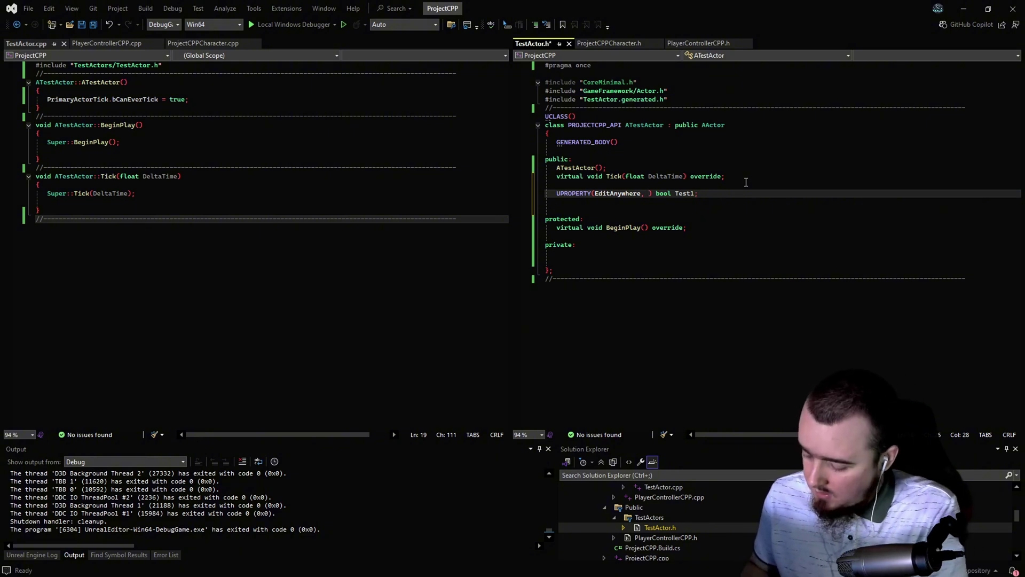
text(blue)
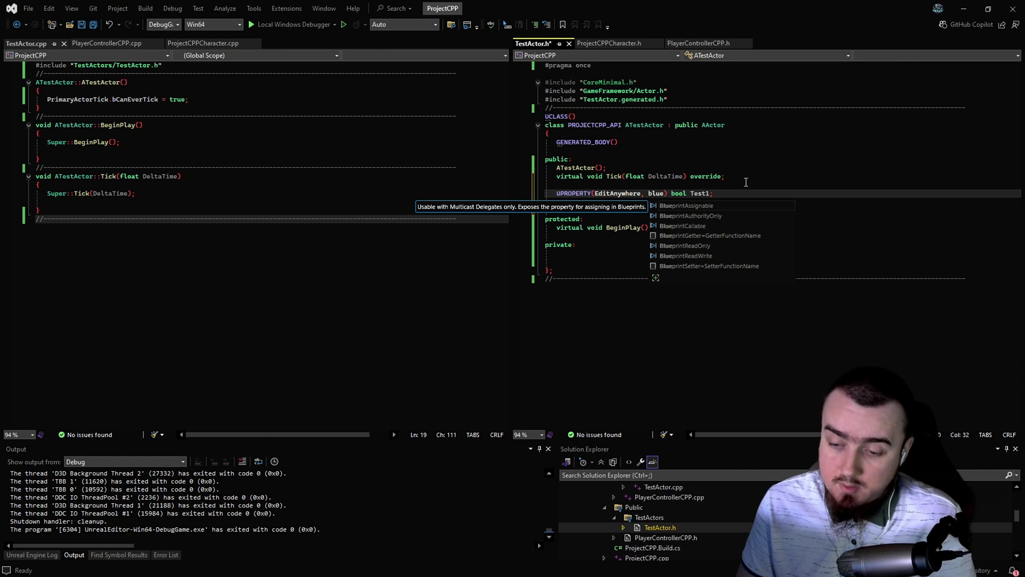
key(Down)
key(Down)
key(Down)
key(Down)
key(Down)
key(Down)
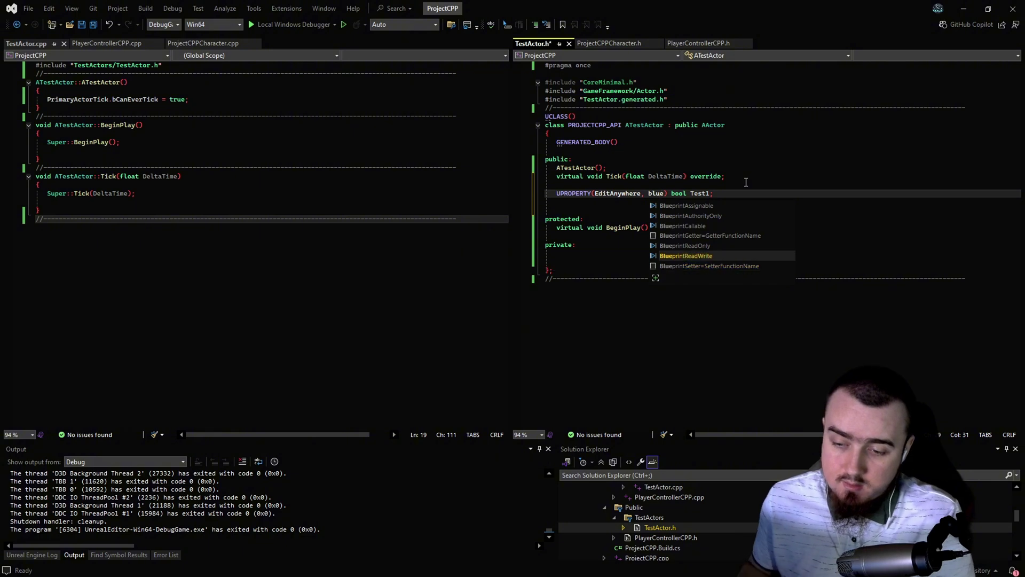
key(Tab)
text(, )
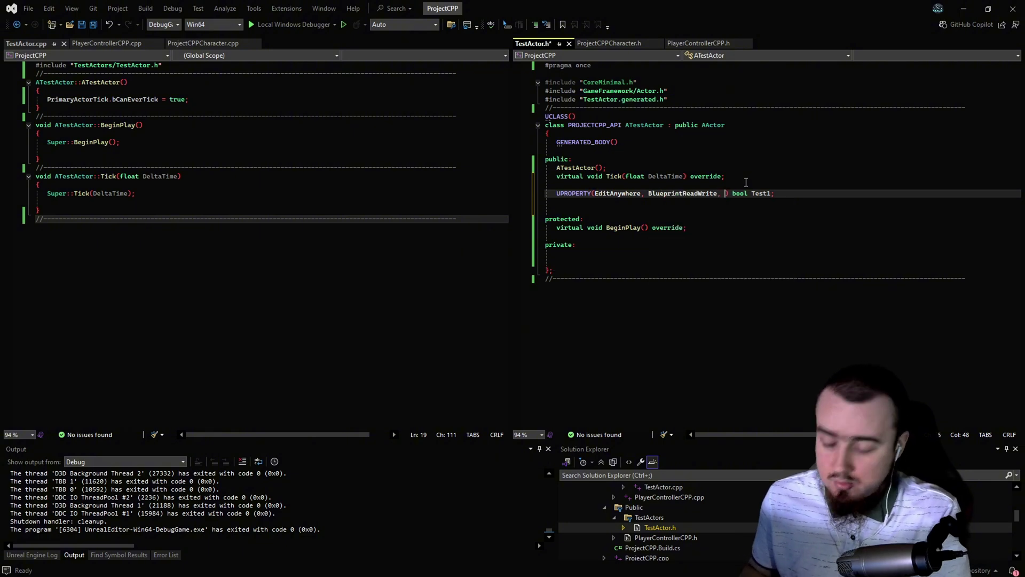
text(cat)
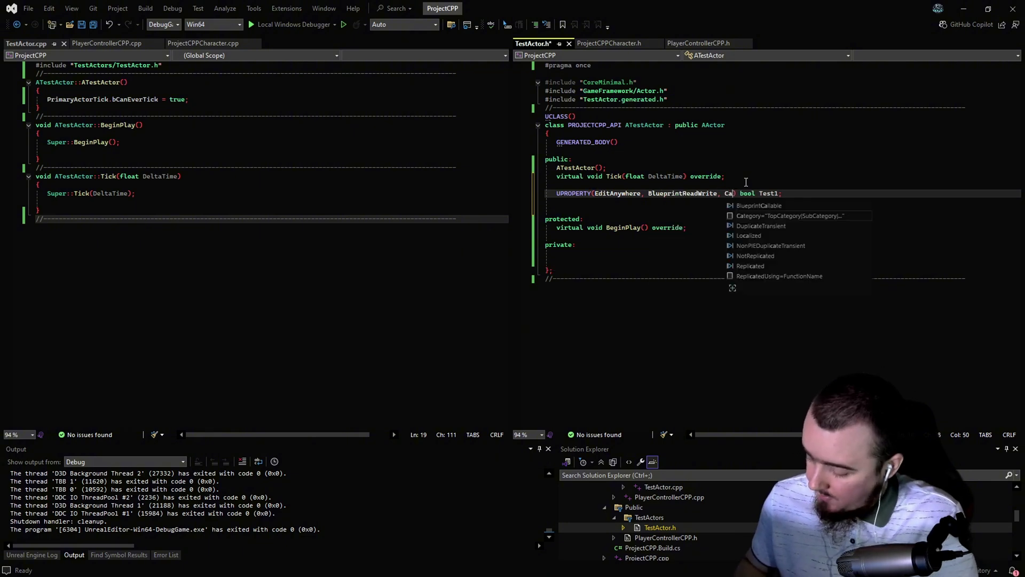
key(Tab)
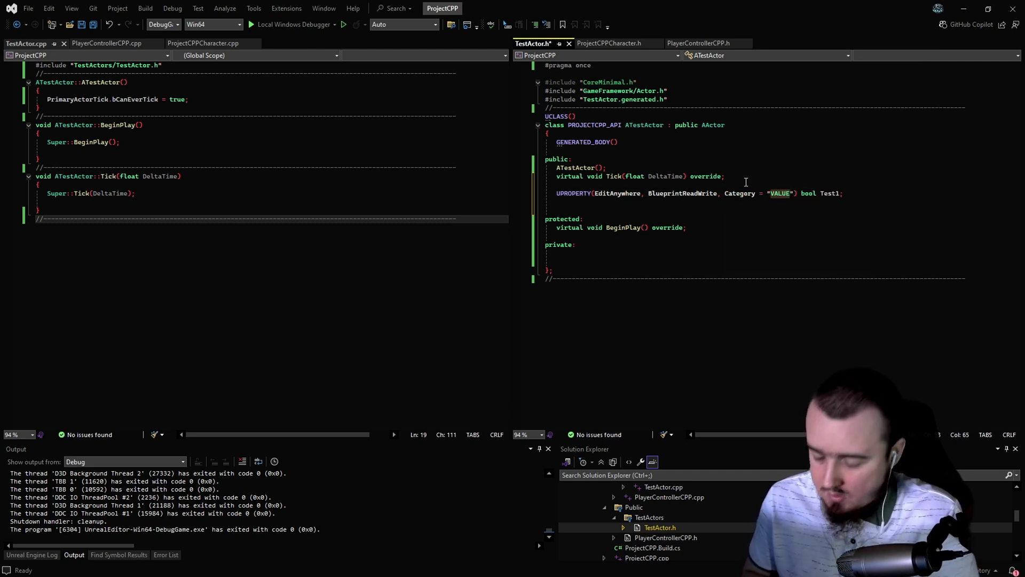
text(Test )
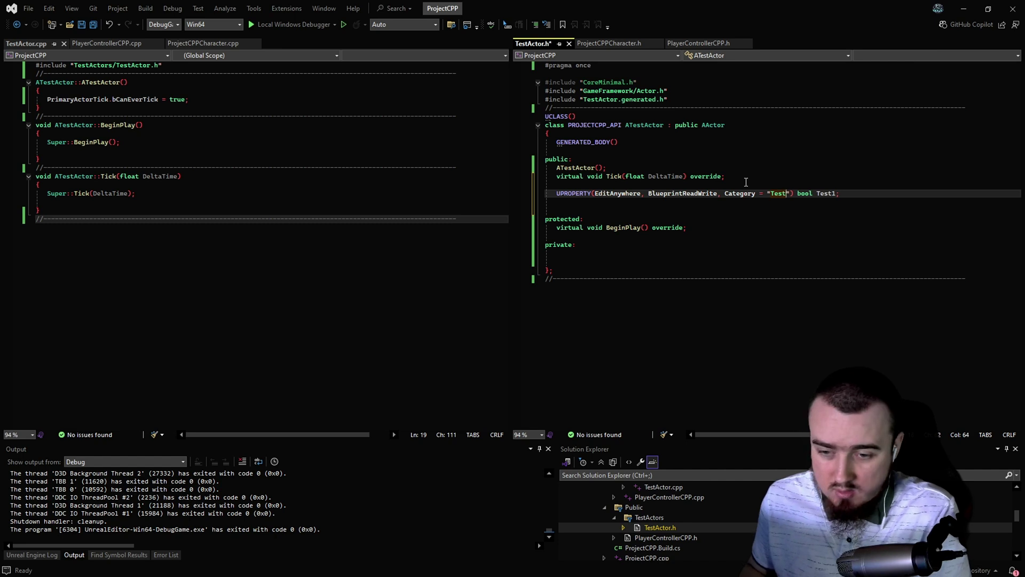
text(Actor)
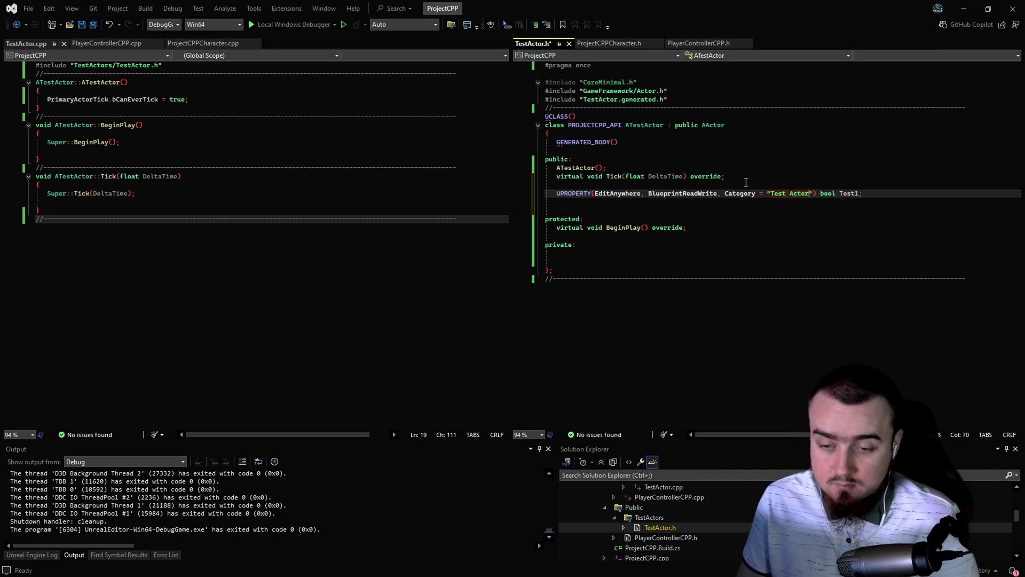
key(ctrl+d)
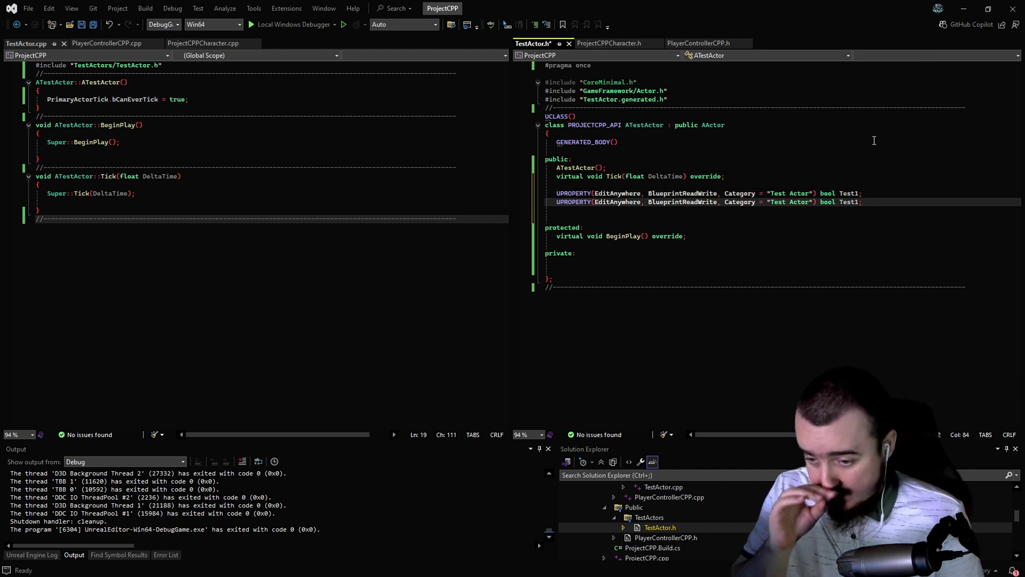
Remove extra copies and rename the duplicated property to Test2.
click(868, 193)
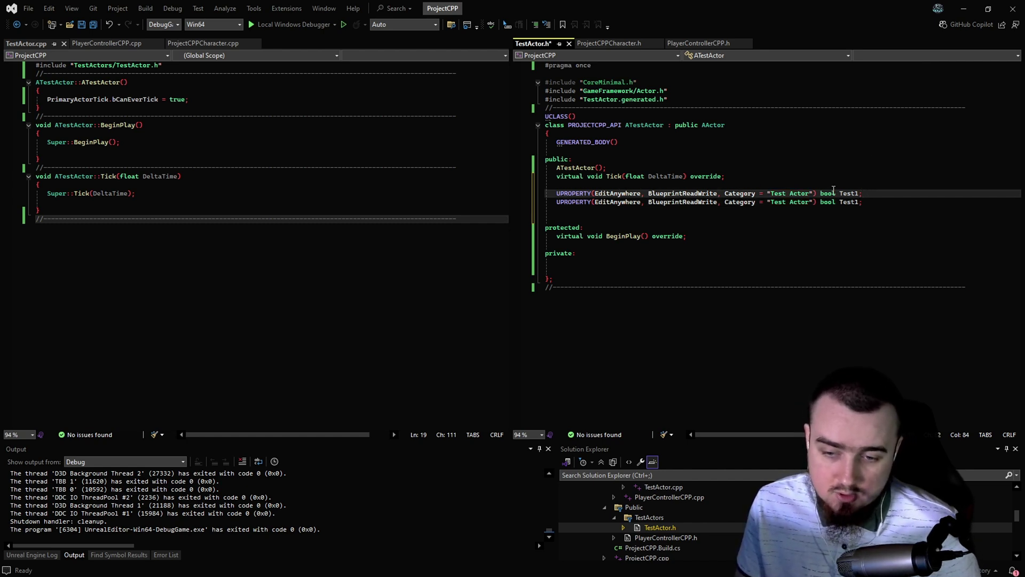
key(ctrl+d)
key(ctrl+d)
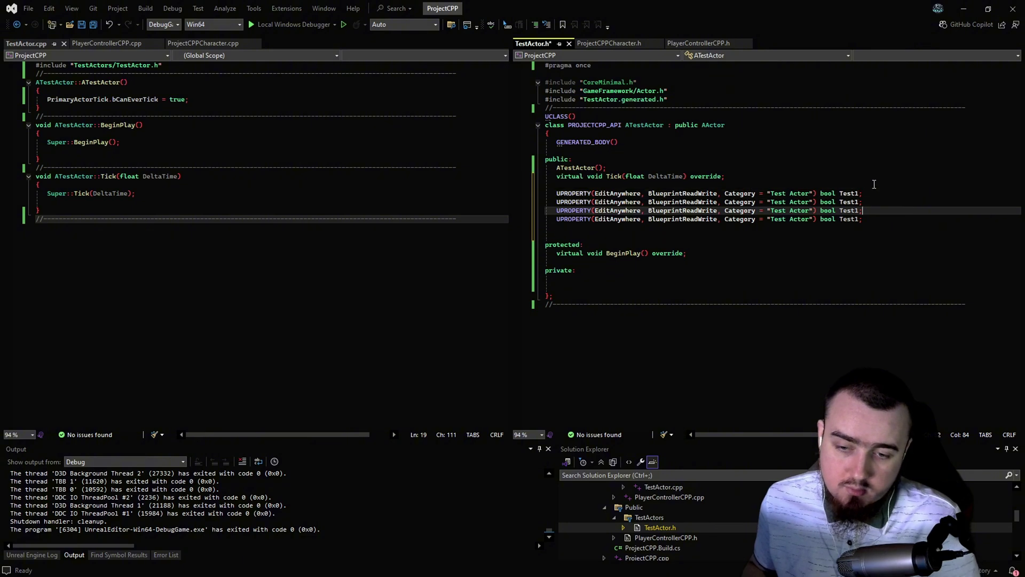
key(ctrl+d)
key(ctrl+d)
key(ctrl+z)
key(ctrl+z)
key(ctrl+z)
key(ctrl+z)
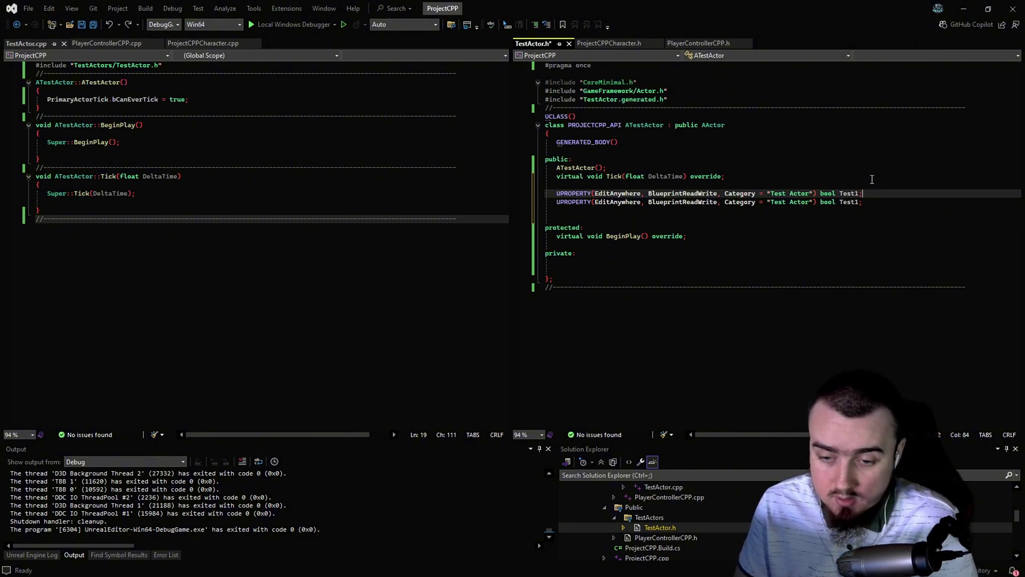
key(Down)
key(Left)
key(BackSpace)
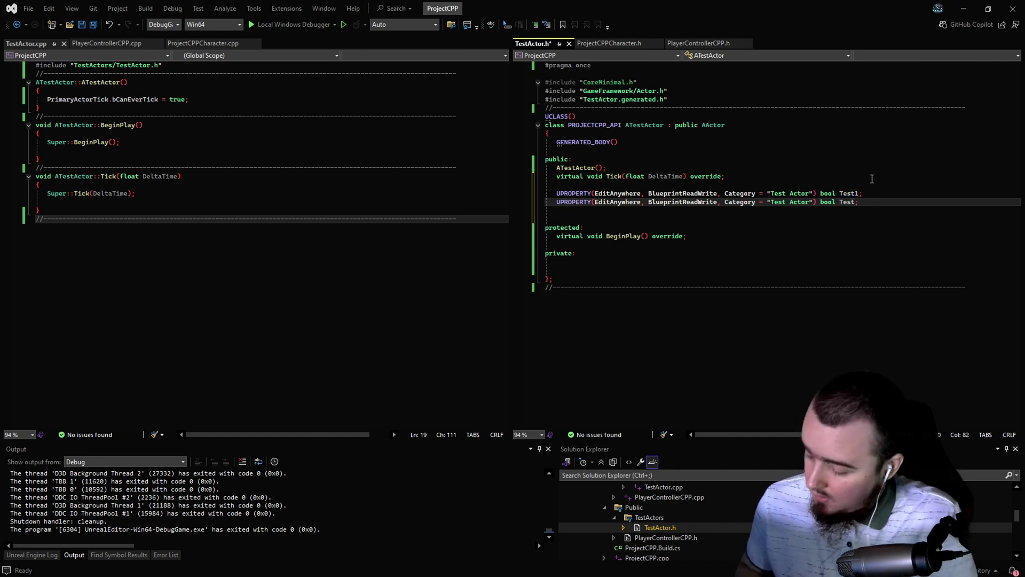
text(2)
Change Test2's type from bool to int32.
key(BackSpace)
key(BackSpace)
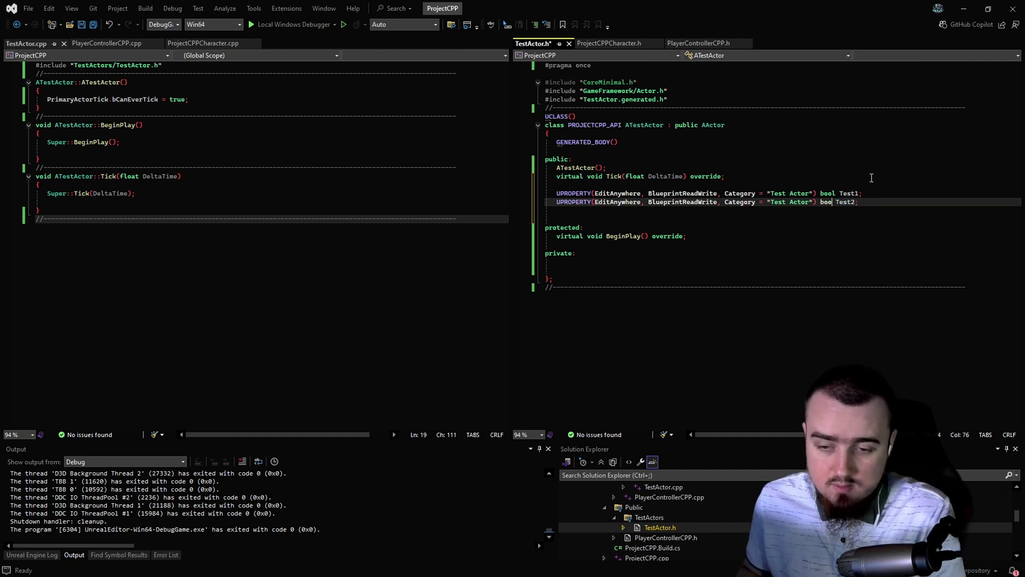
key(BackSpace)
key(BackSpace)
text(int32)
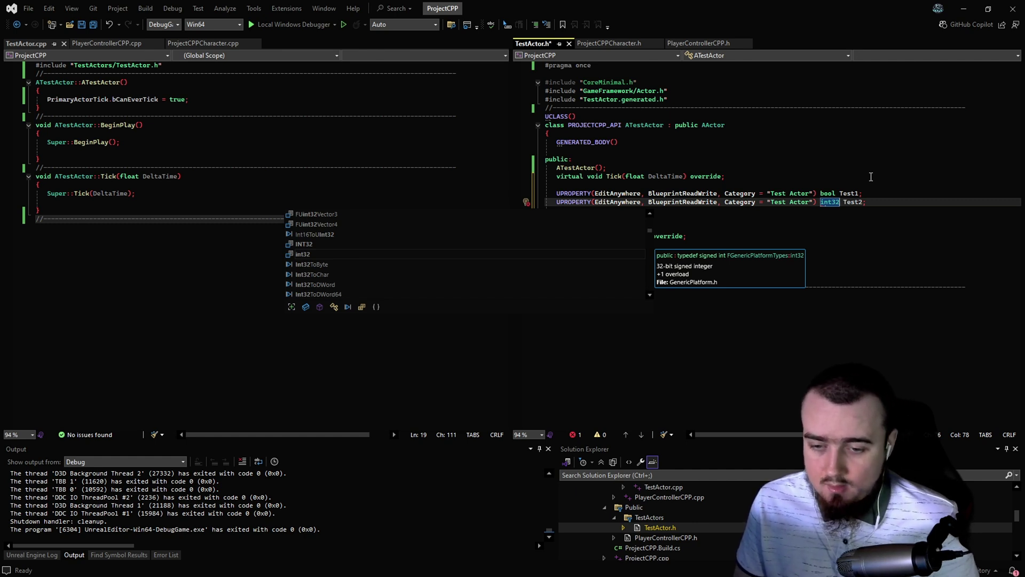
click(871, 177)
click(878, 199)
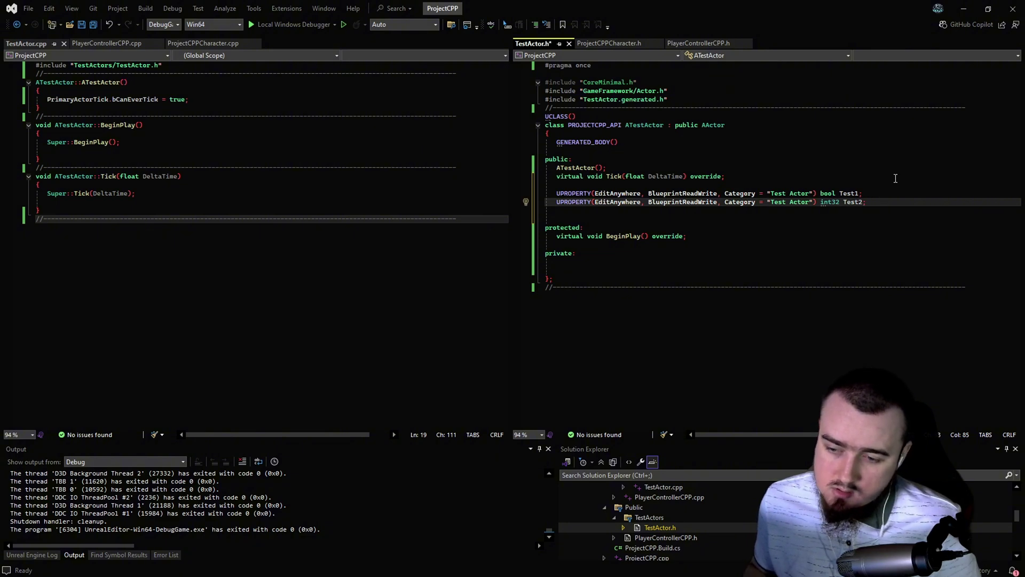
Duplicate the Test2 line and turn the copy into float Test3.
key(ctrl+d)
key(ctrl+Left)
key(ctrl+Left)
key(ctrl+Left)
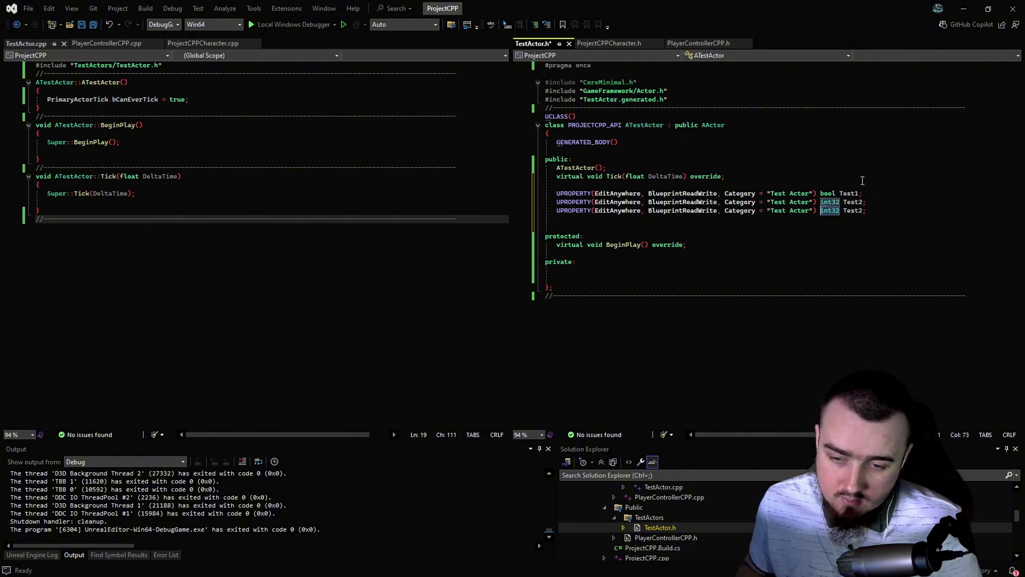
key(ctrl+shift+Right)
text(float)
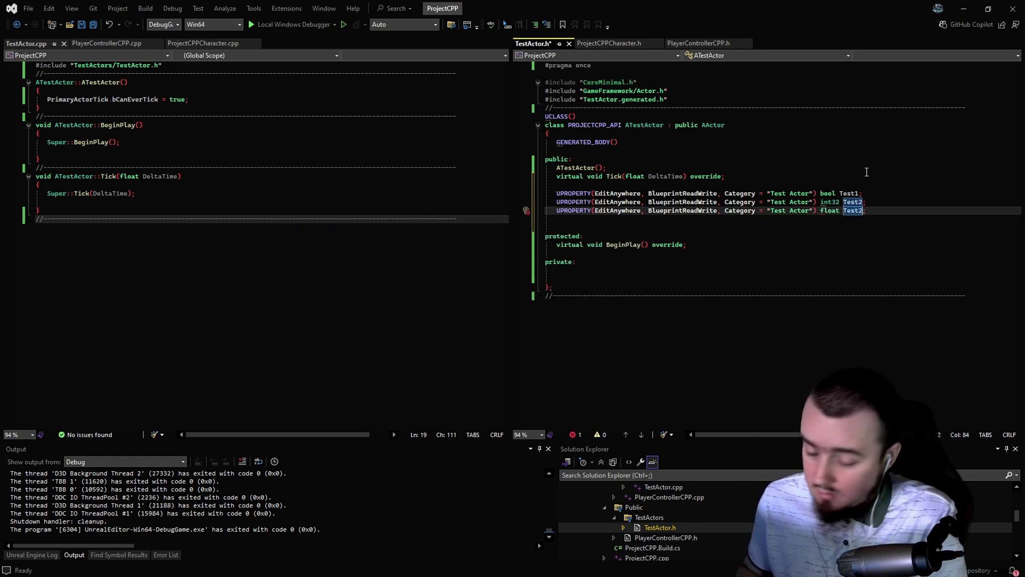
key(BackSpace)
text(3)
Save all files and start building the project with Ctrl+Shift+B.
key(ctrl+s)
click(866, 172)
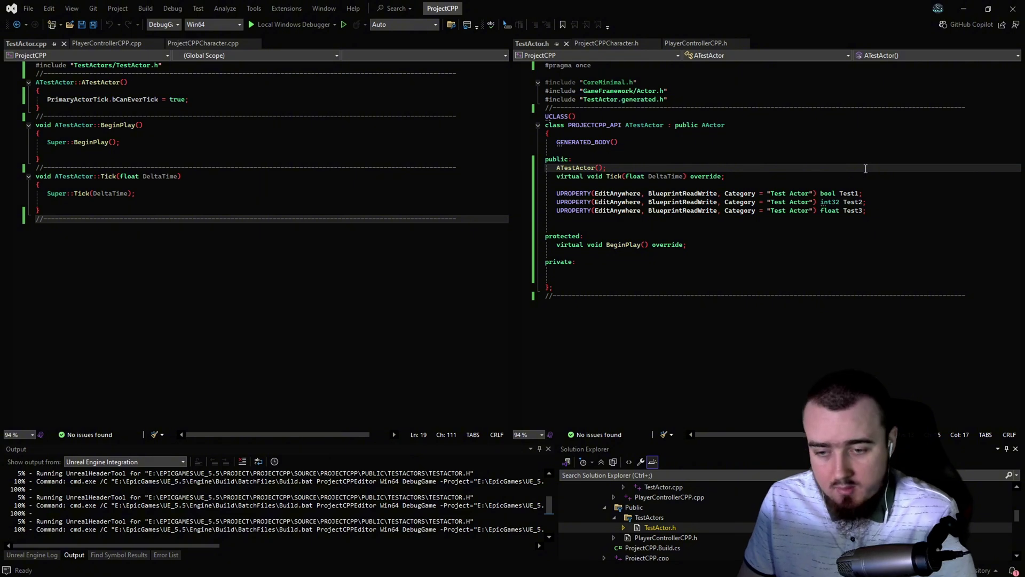
click(866, 166)
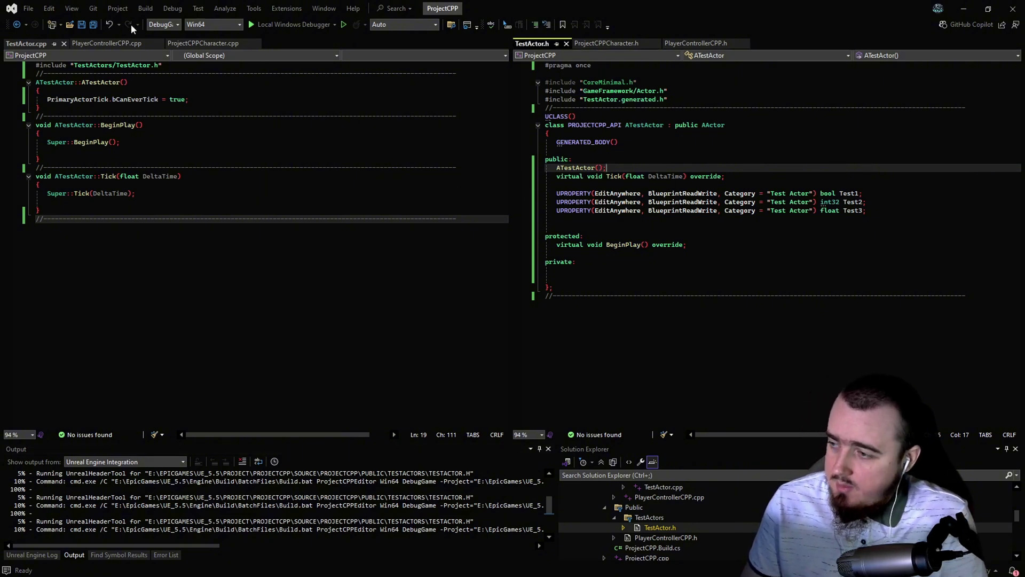
click(93, 25)
click(876, 201)
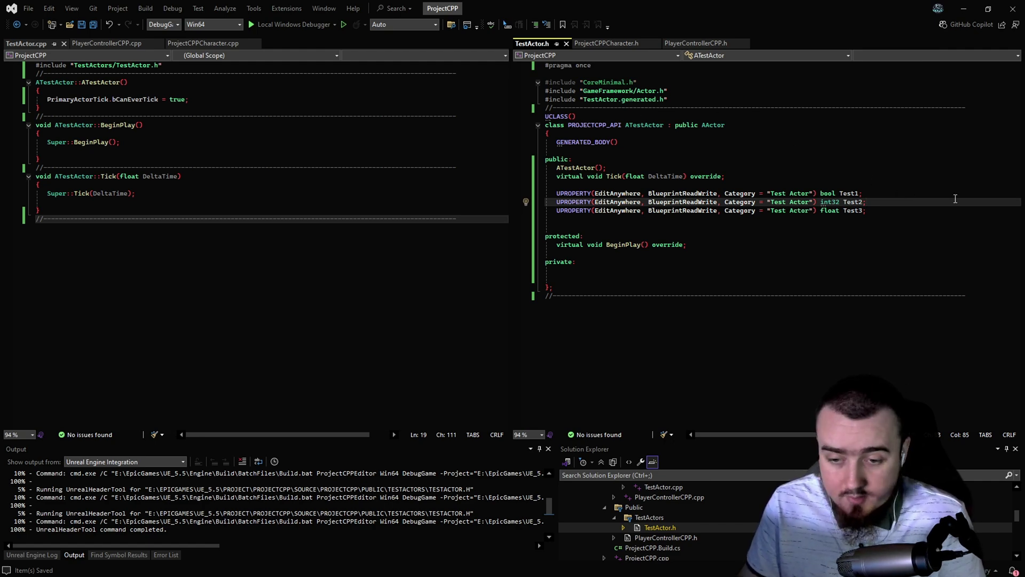
key(ctrl+shift+b)
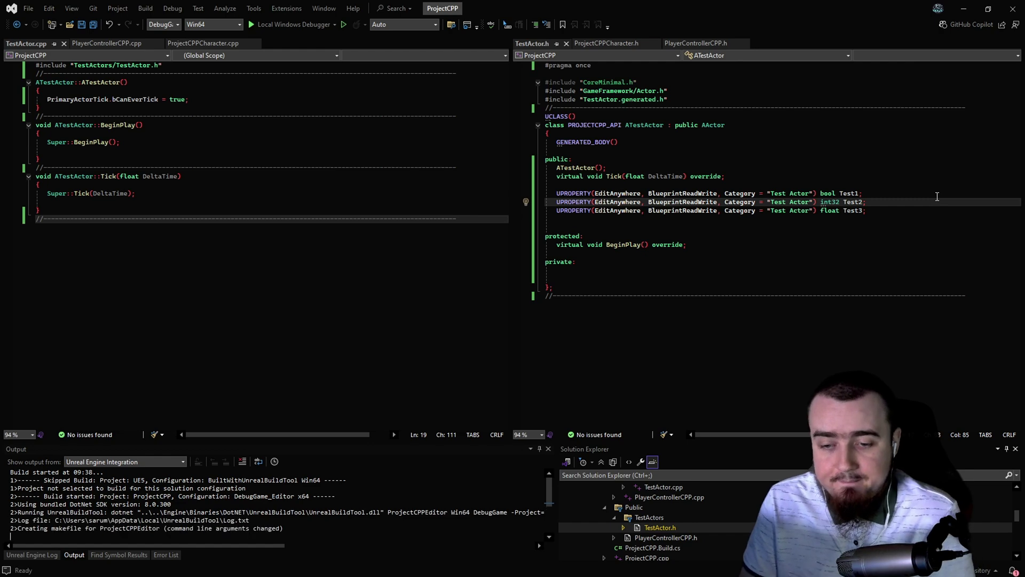
Rebuild the project in Visual Studio with Ctrl+Shift+B.
key(ctrl+shift+b)
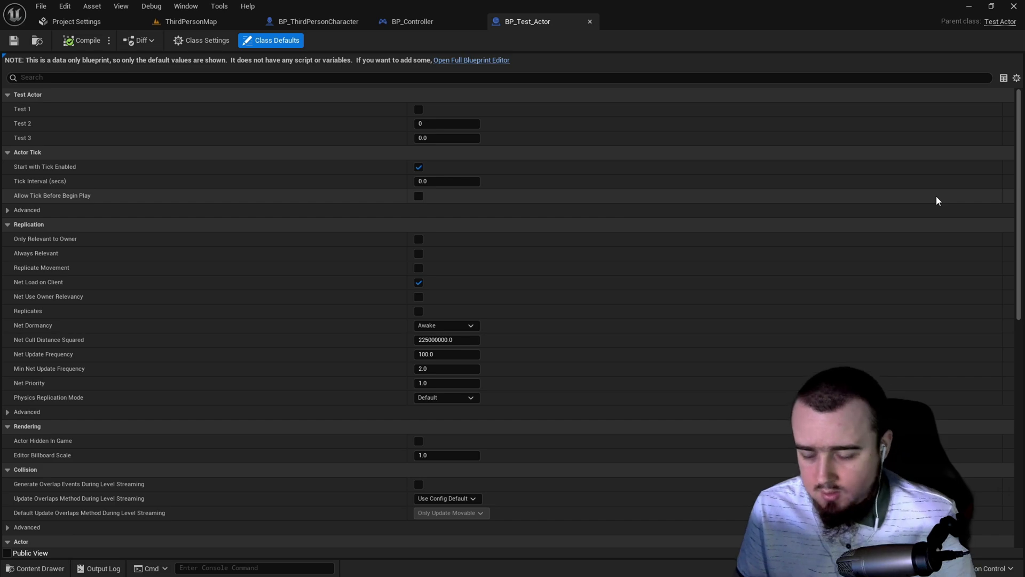
In BP_Test_Actor, tick Test 1, set Test 2 to 122222 and Test 3 to 111.333, then compile.
click(221, 25)
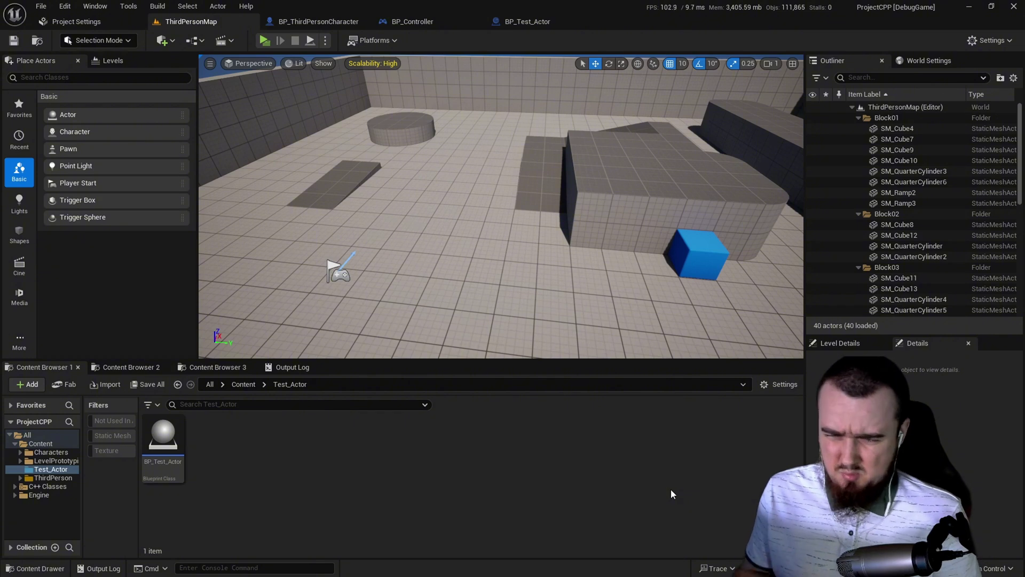
click(532, 27)
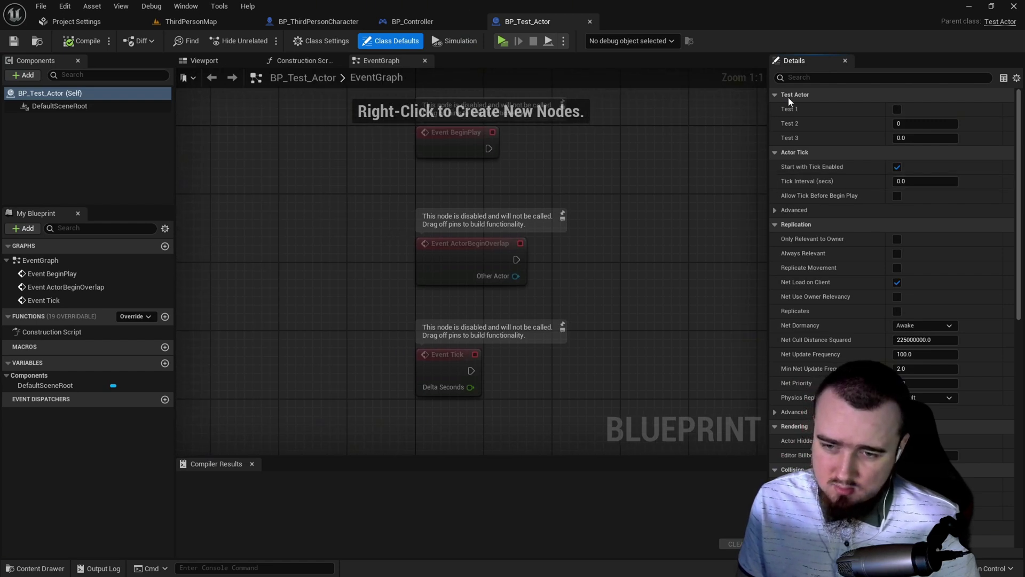
click(897, 110)
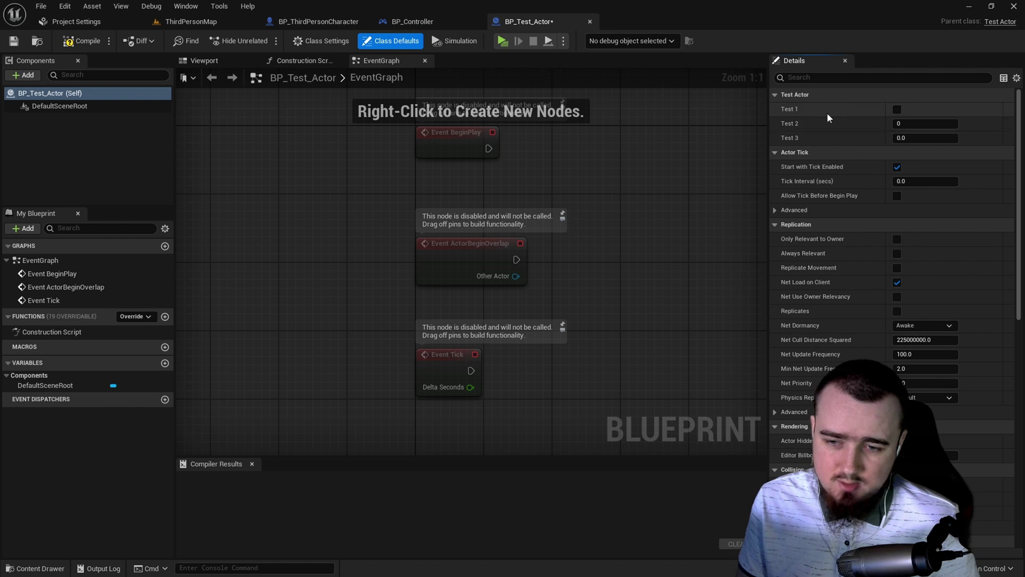
click(907, 124)
text(12)
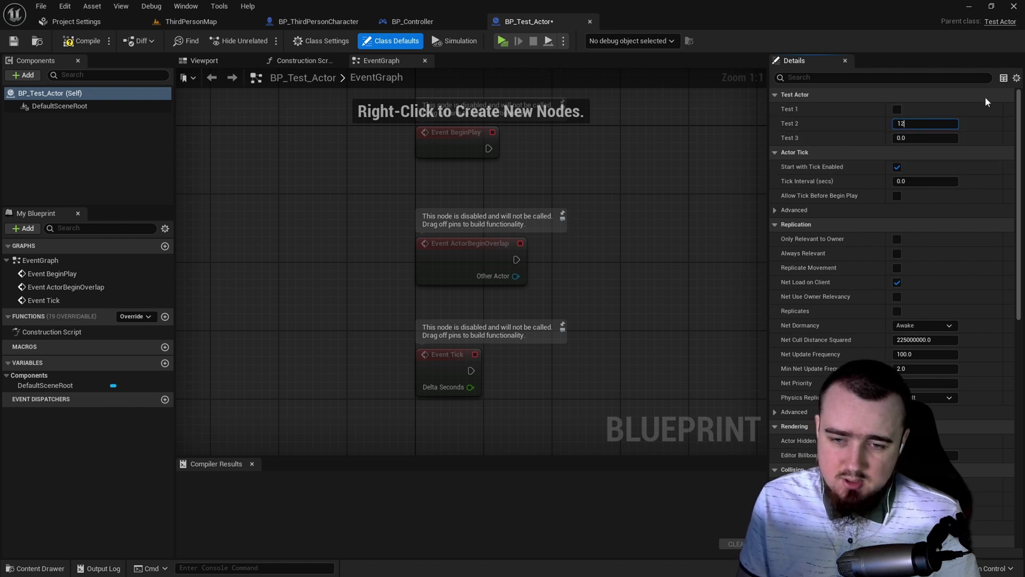
text(2222)
key(Tab)
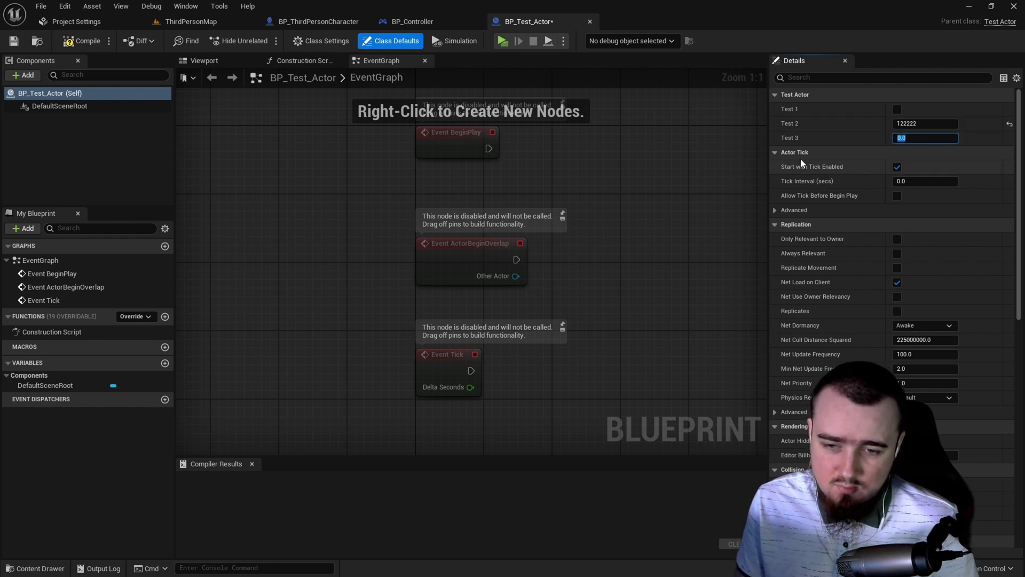
text(111.33)
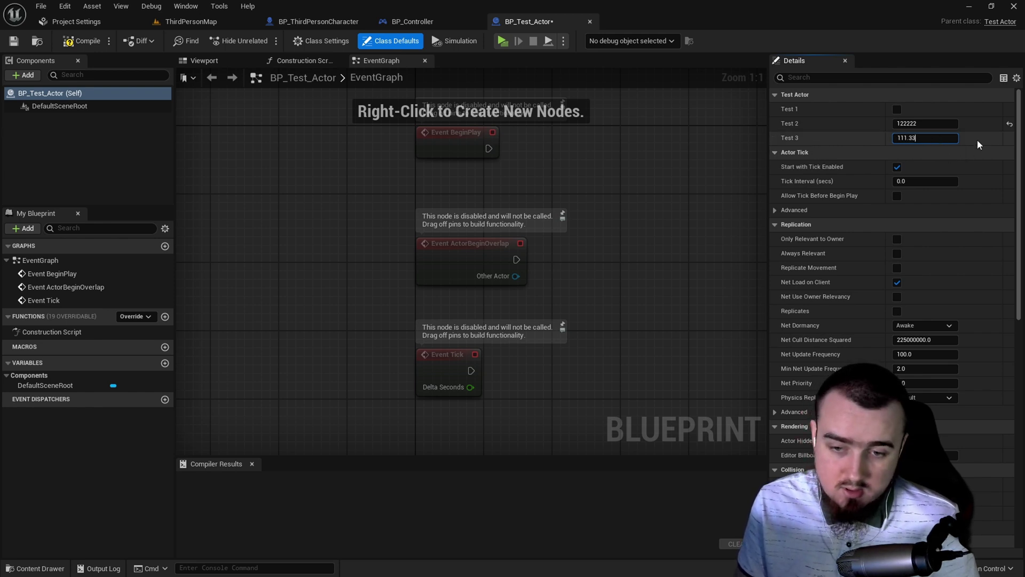
text(3)
key(Return)
click(81, 41)
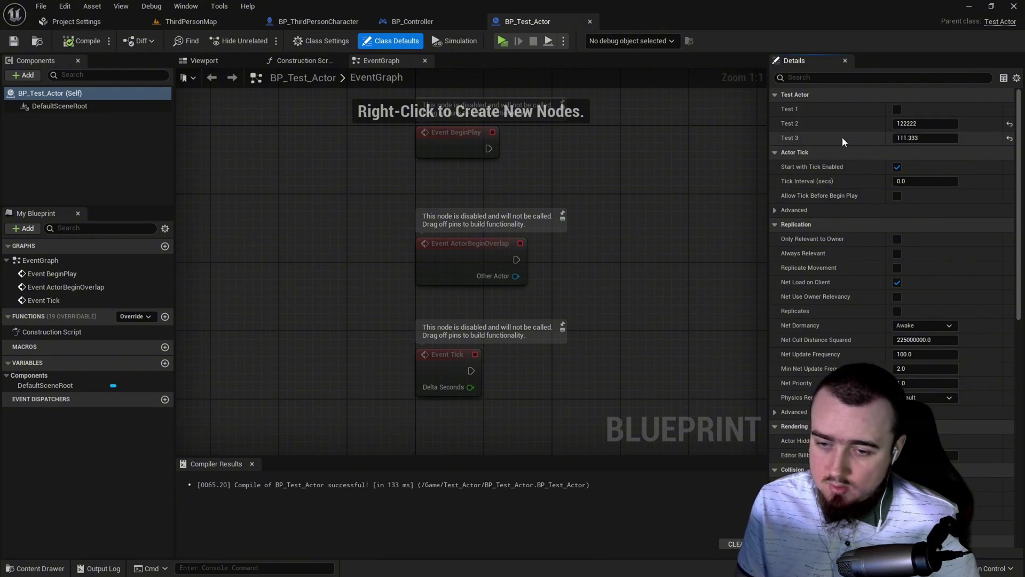
right_drag(611, 271, 541, 168)
Search the graph's node menu for 'get test' and 'set test', then switch to Visual Studio.
right_click(541, 175)
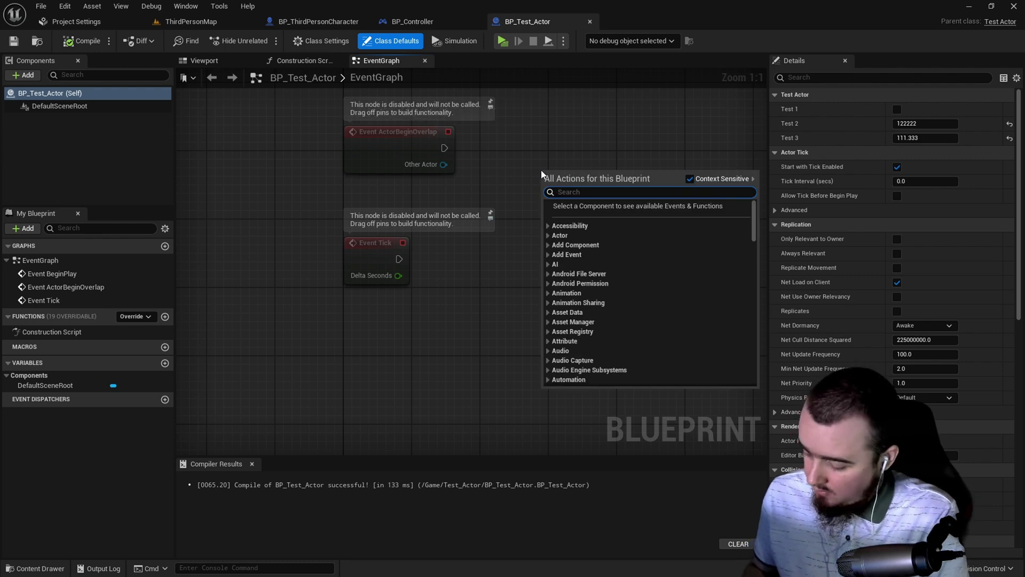
text(get test)
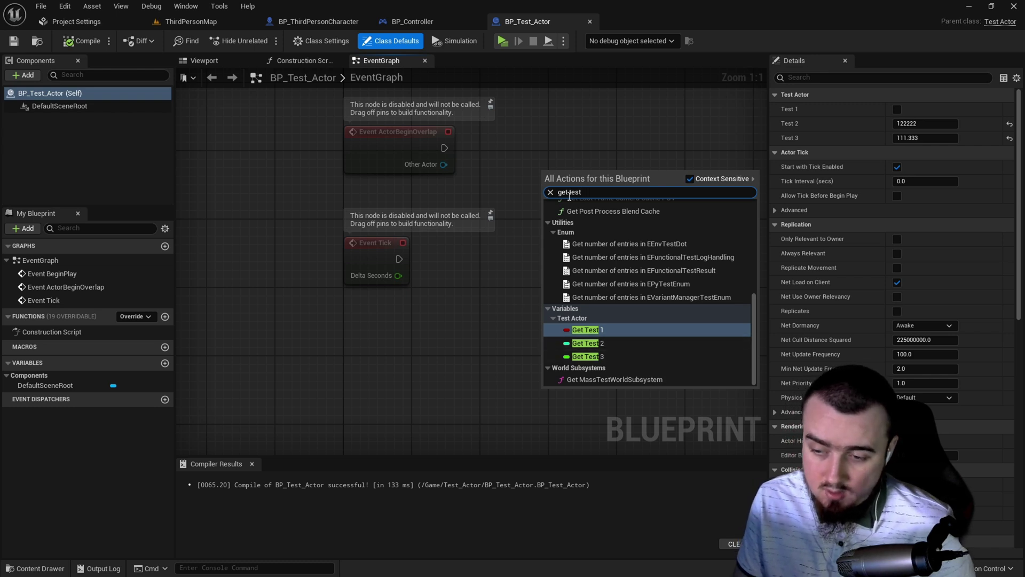
key(Delete)
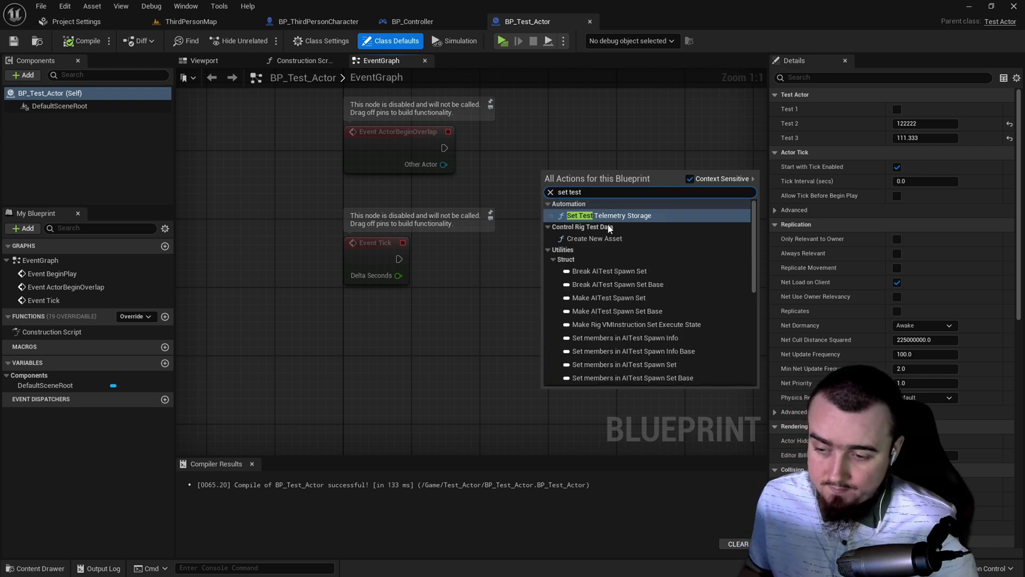
text(s)
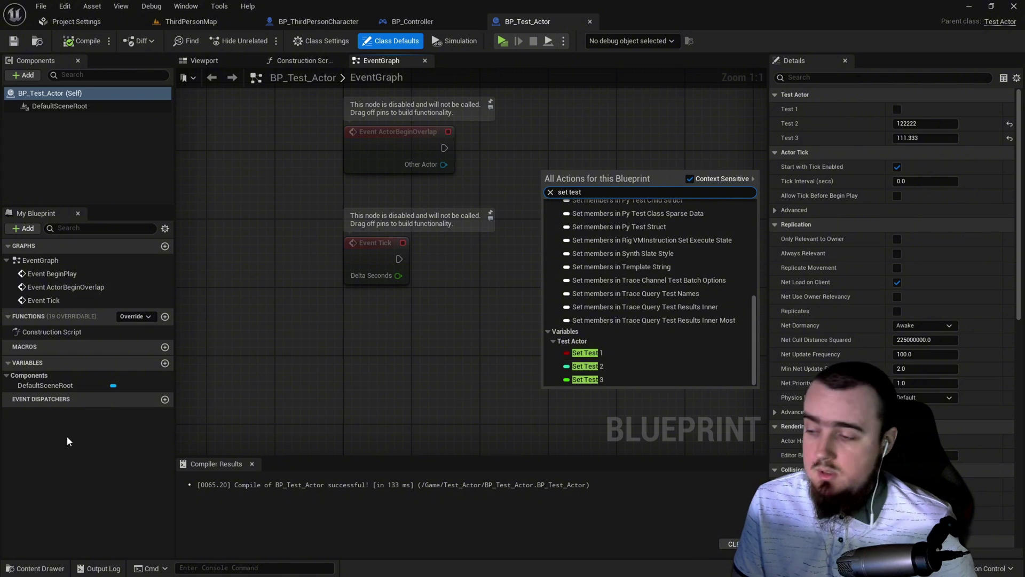
key(alt+Tab)
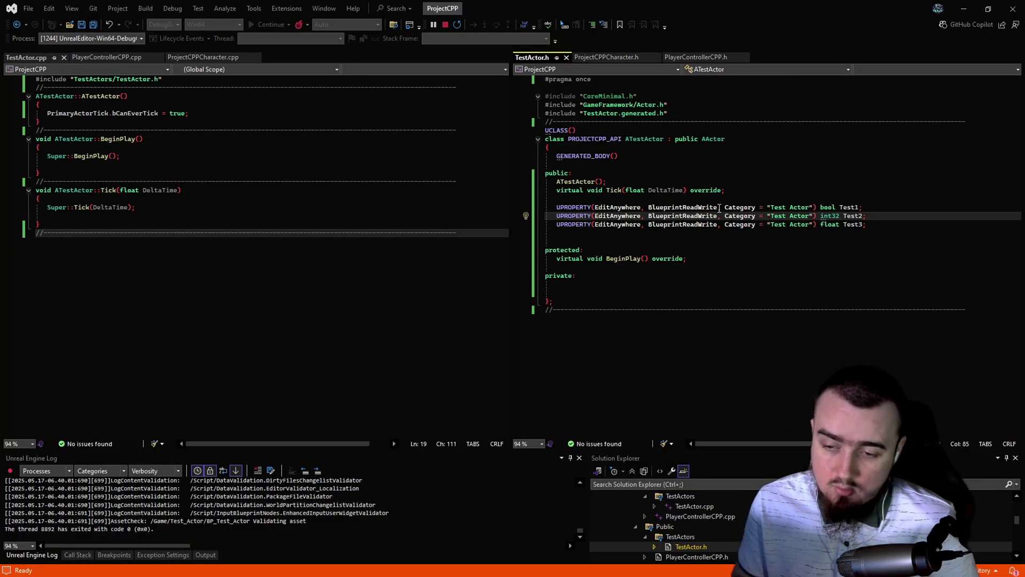
Change BlueprintReadWrite to BlueprintReadOnly on all three Test properties and save the header.
alt+drag(719, 209, 699, 226)
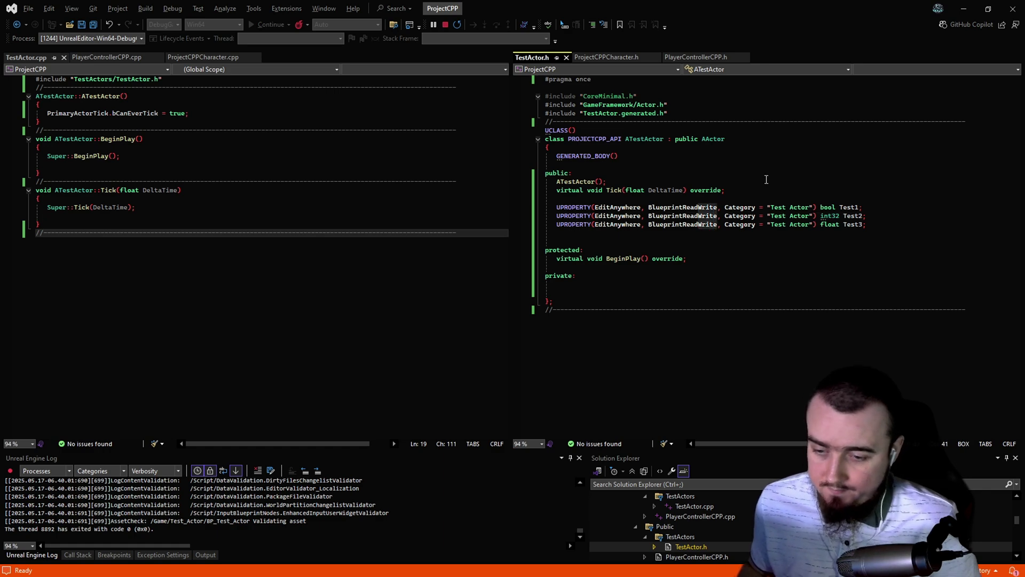
key(ctrl+Delete)
text(O)
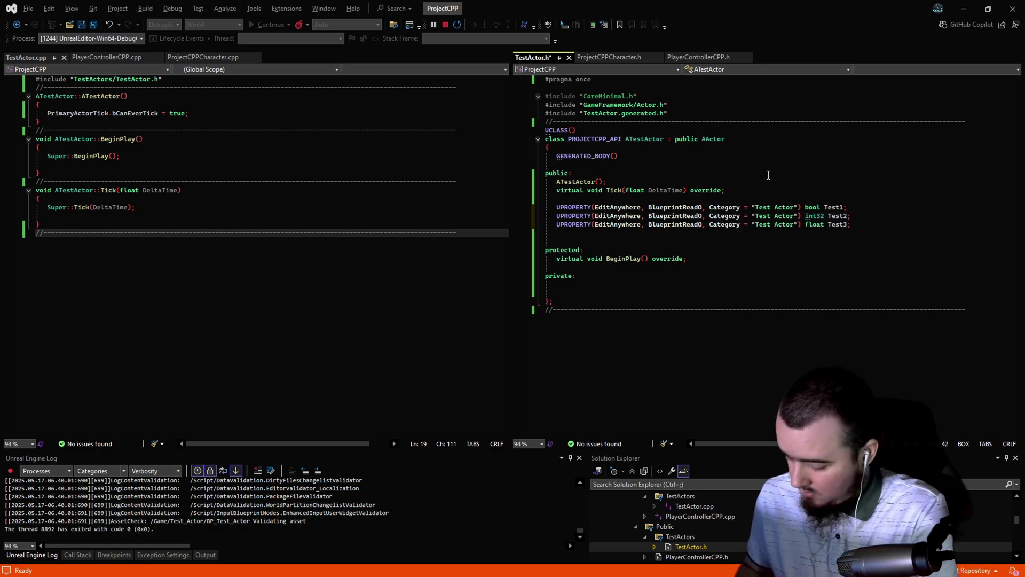
text(nly)
click(768, 174)
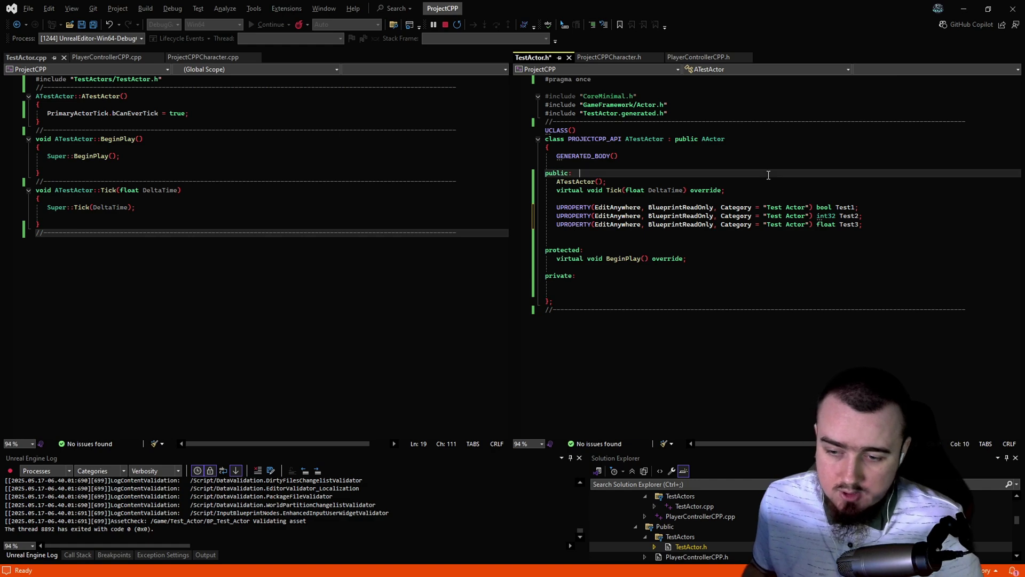
mouse_move(715, 208)
alt+mouse_down()
mouse_move(715, 223)
mouse_move(699, 224)
alt+mouse_up()
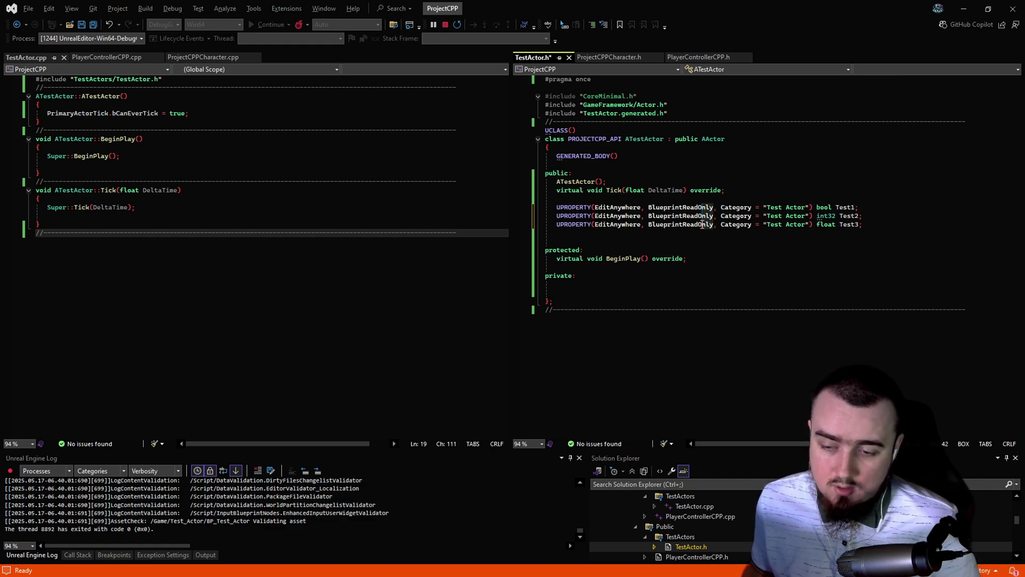
click(875, 181)
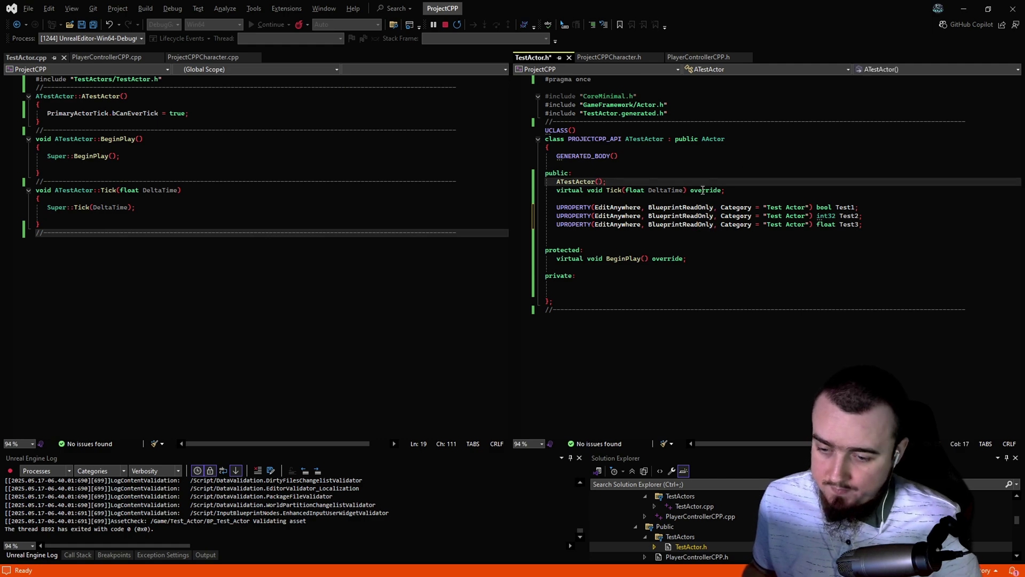
click(94, 24)
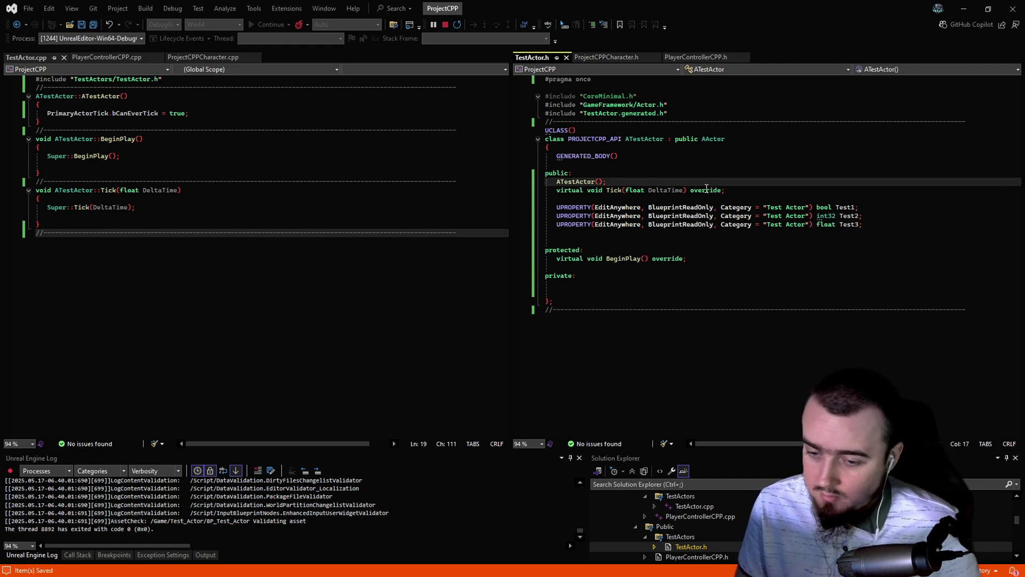
Back in Unreal, check which Set Test nodes the 'set test' node search offers.
key(alt+Tab)
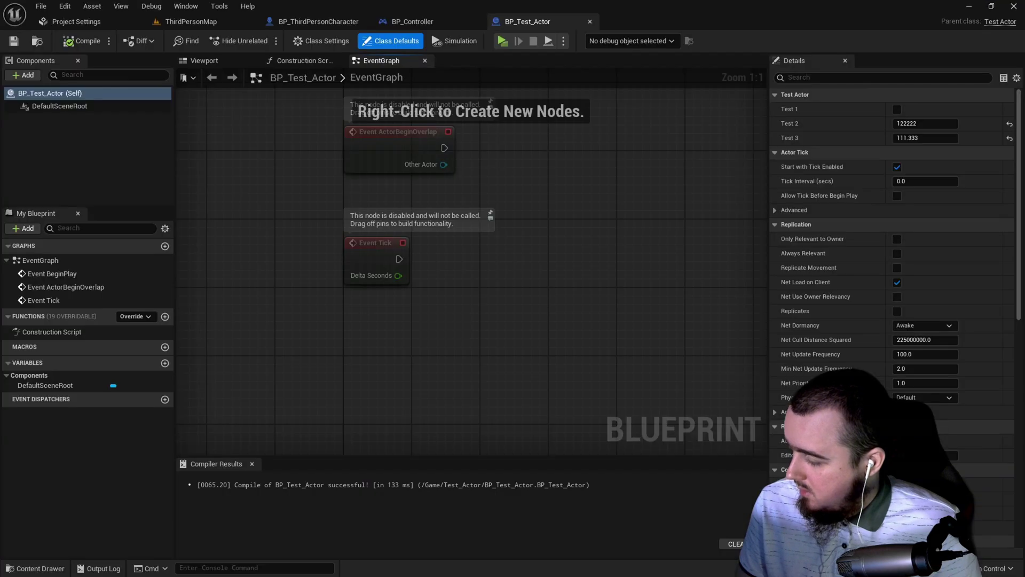
right_click(478, 274)
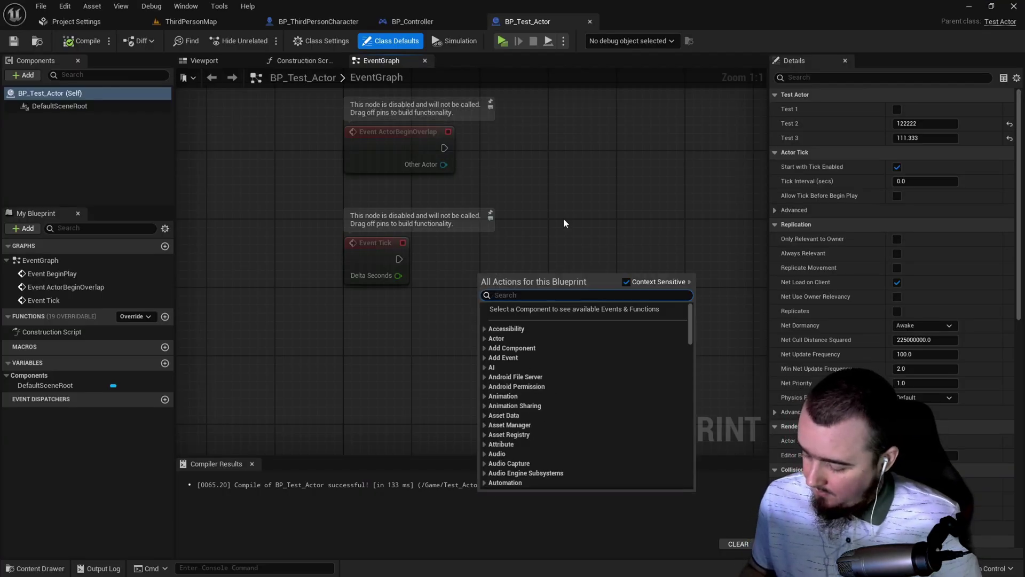
text(set test)
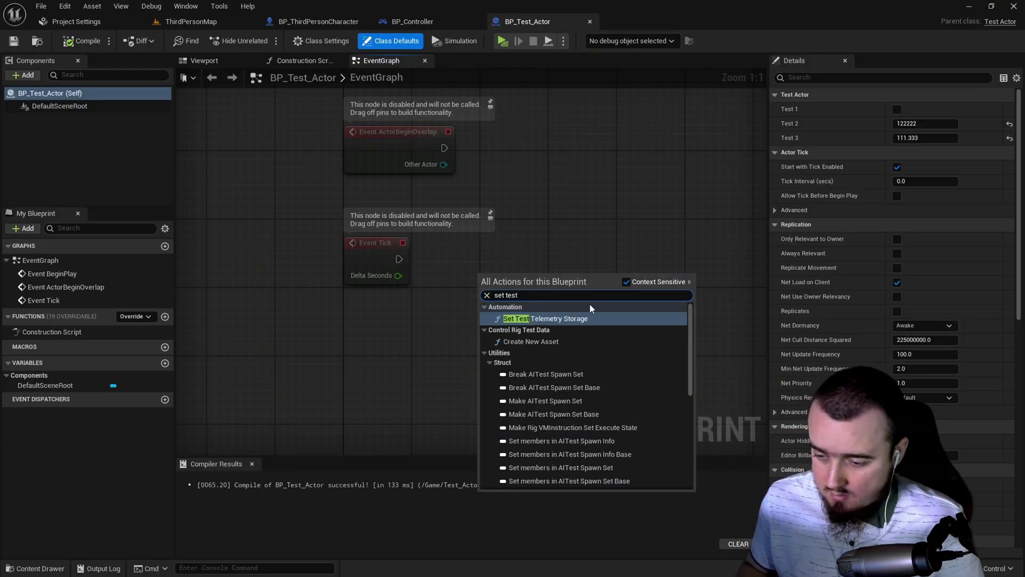
scroll(560, 385, down, 10)
click(561, 192)
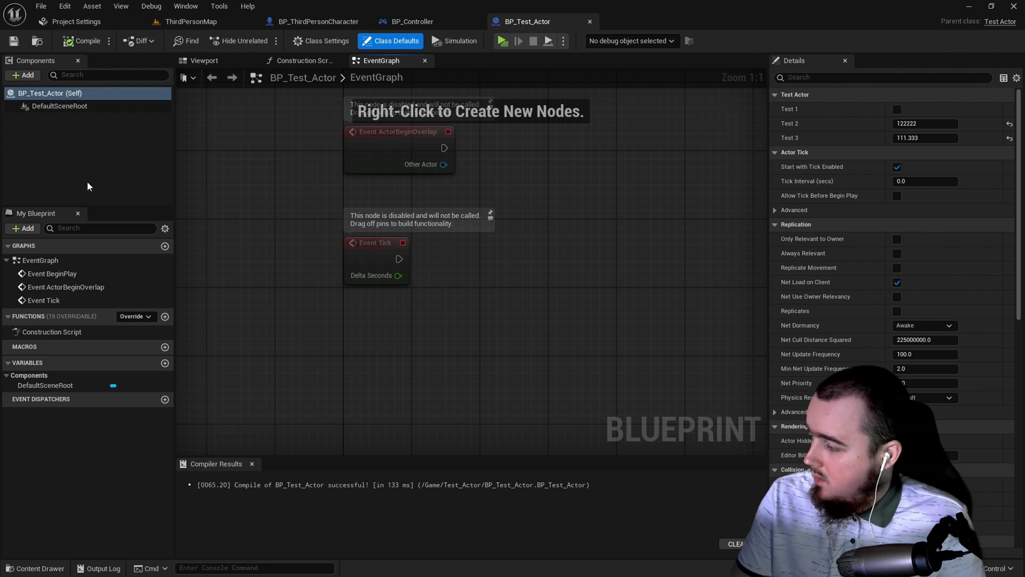
Live-recompile with Ctrl+Alt+F11 and confirm 'set test' no longer lists Set Test nodes.
key(ctrl+alt+F11)
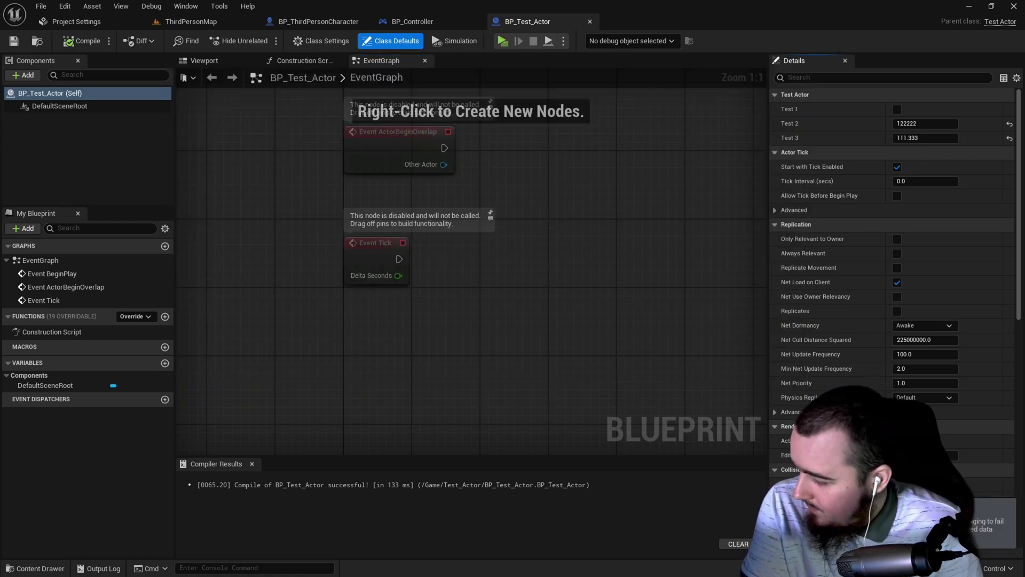
click(804, 70)
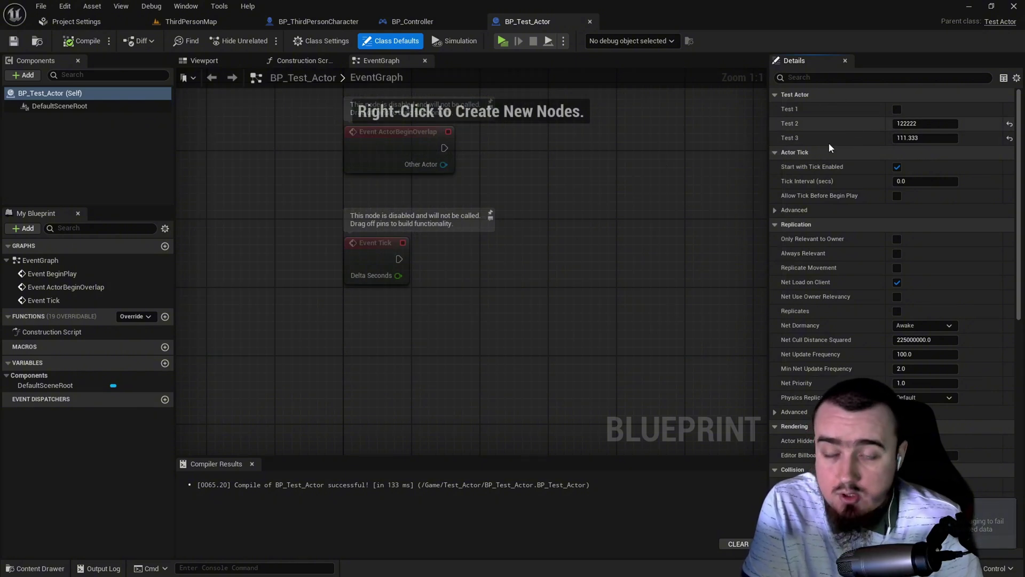
right_click(514, 255)
text(set)
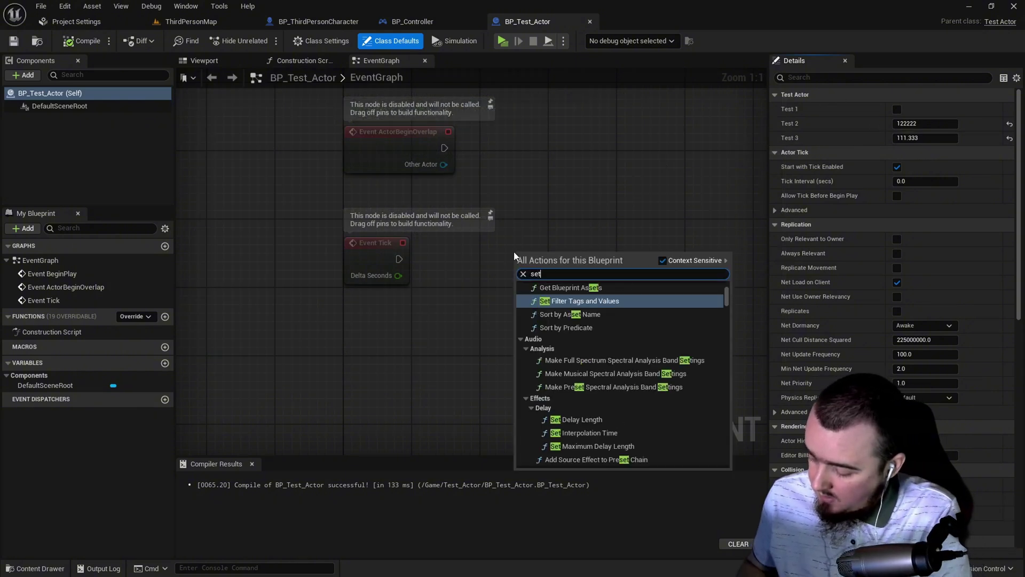
text( test)
scroll(608, 394, down, 5)
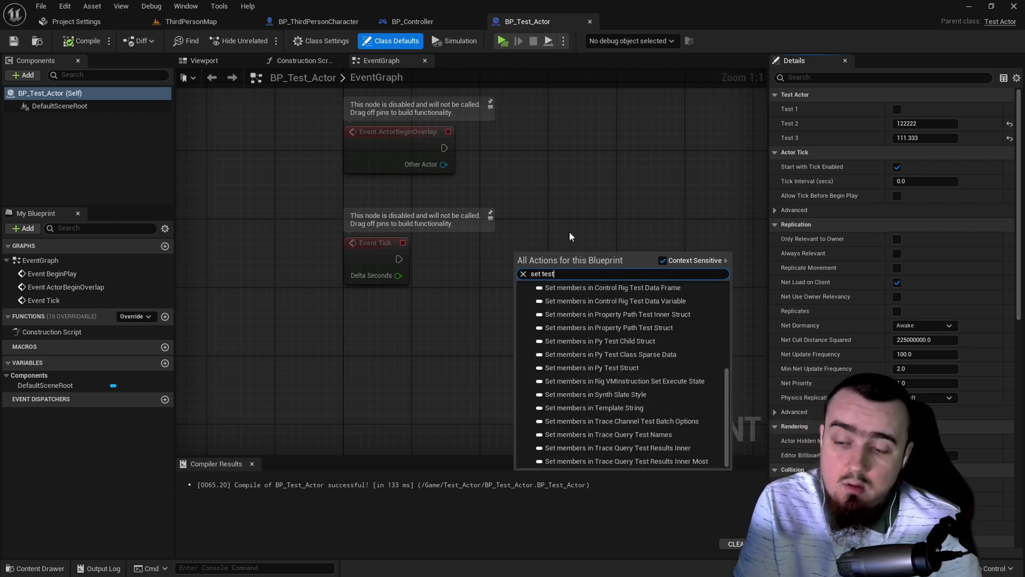
click(572, 211)
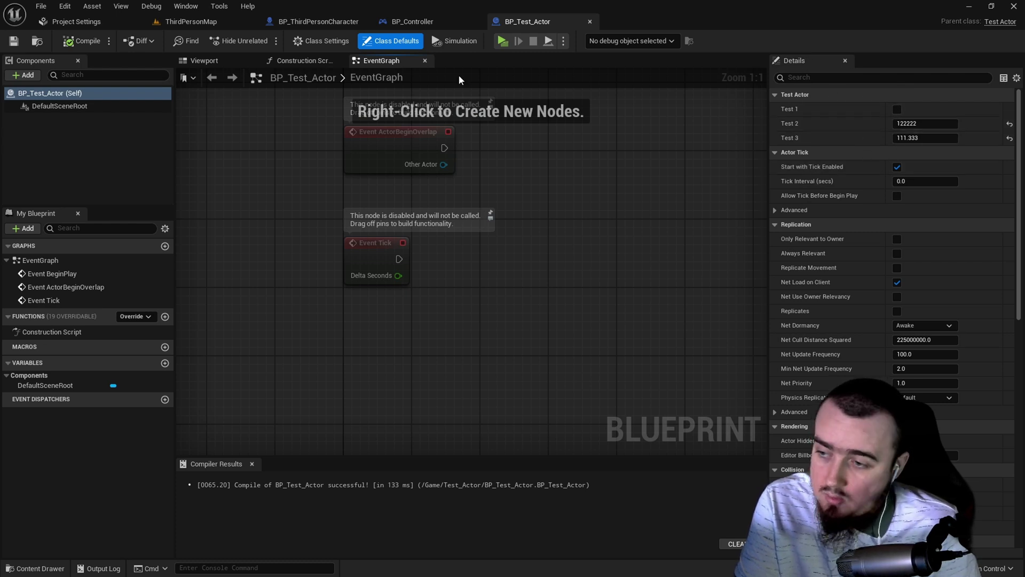
click(151, 6)
Review the placed BP_Test_Actor in ThirdPersonMap and its Blueprint, then return to TestActor.h in Visual Studio.
click(238, 23)
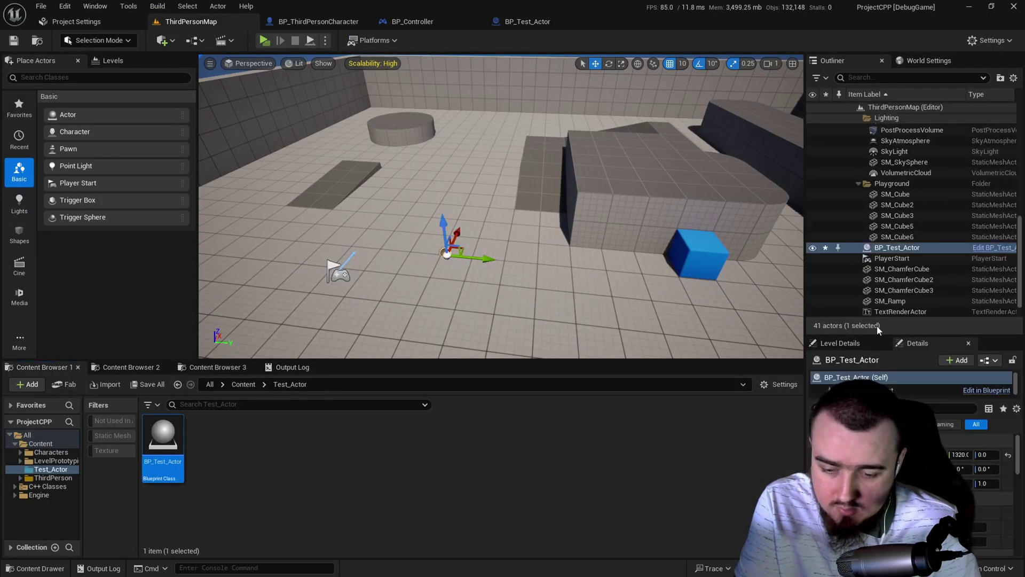
scroll(912, 464, down, 5)
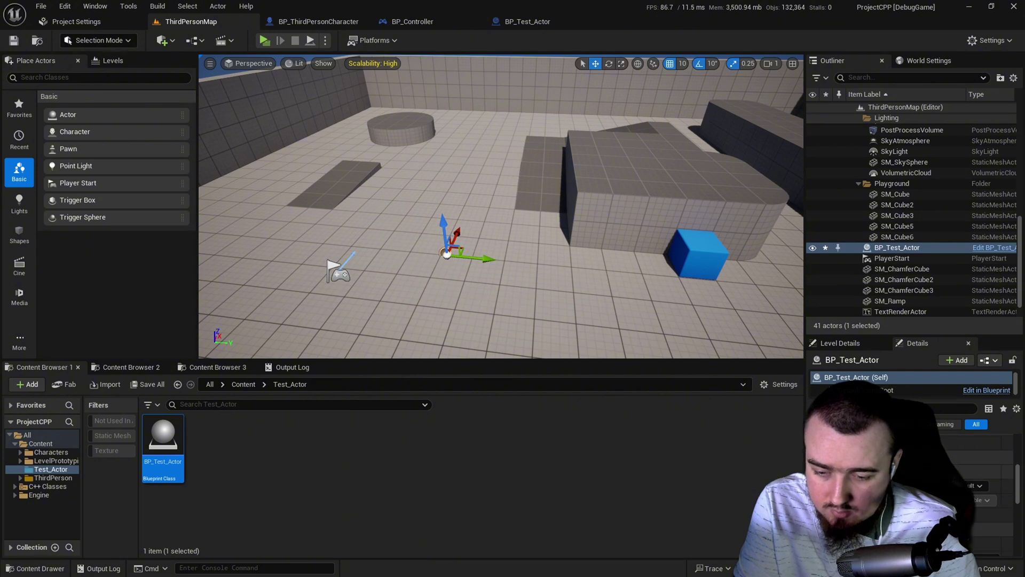
scroll(912, 464, up, 3)
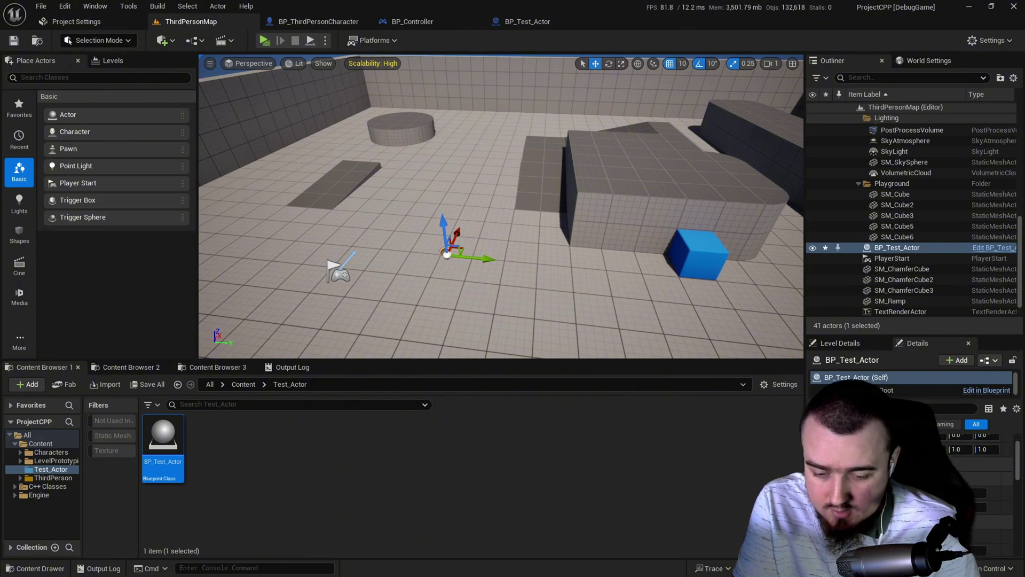
click(528, 21)
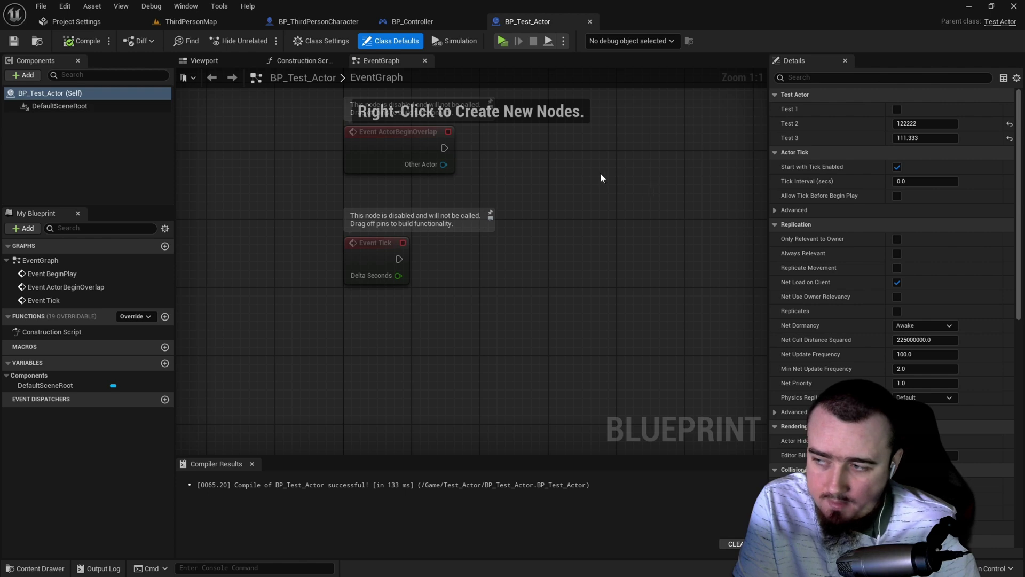
click(214, 21)
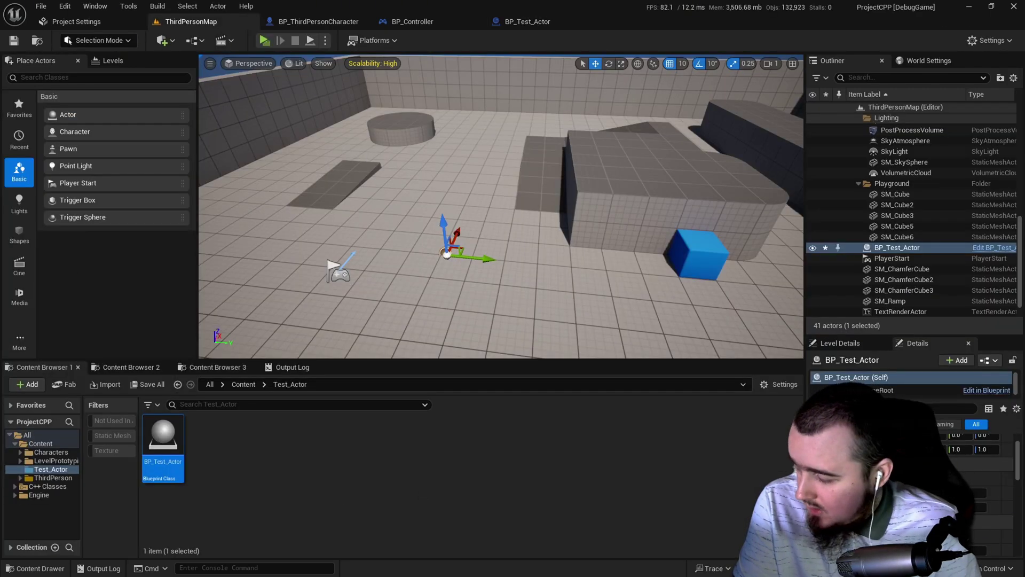
key(alt+Tab)
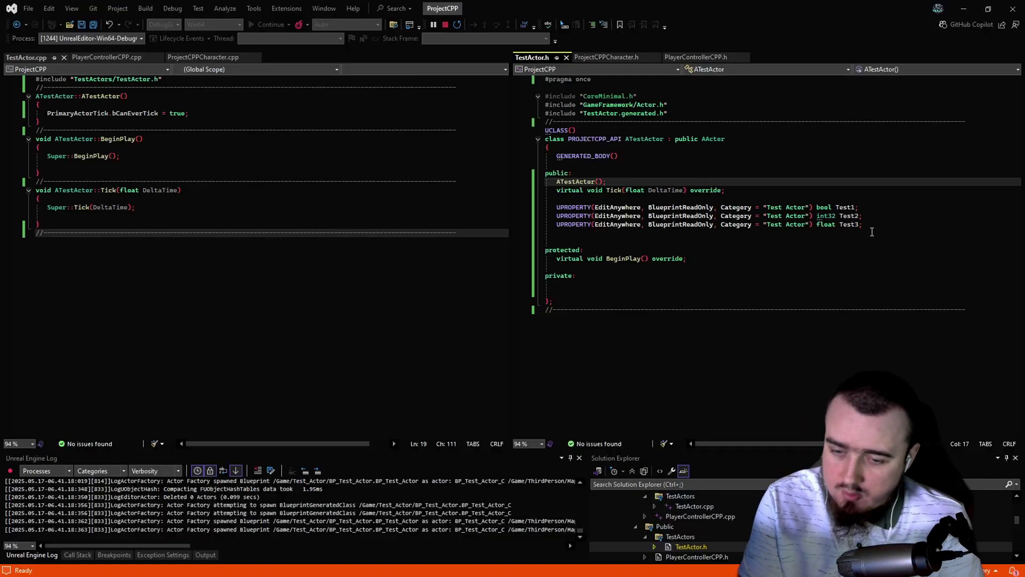
click(872, 224)
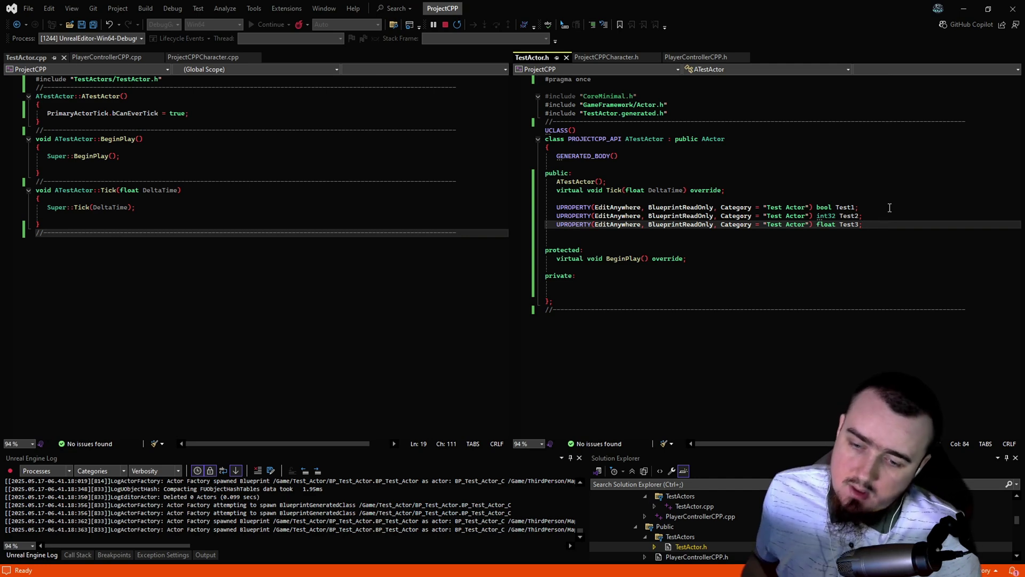